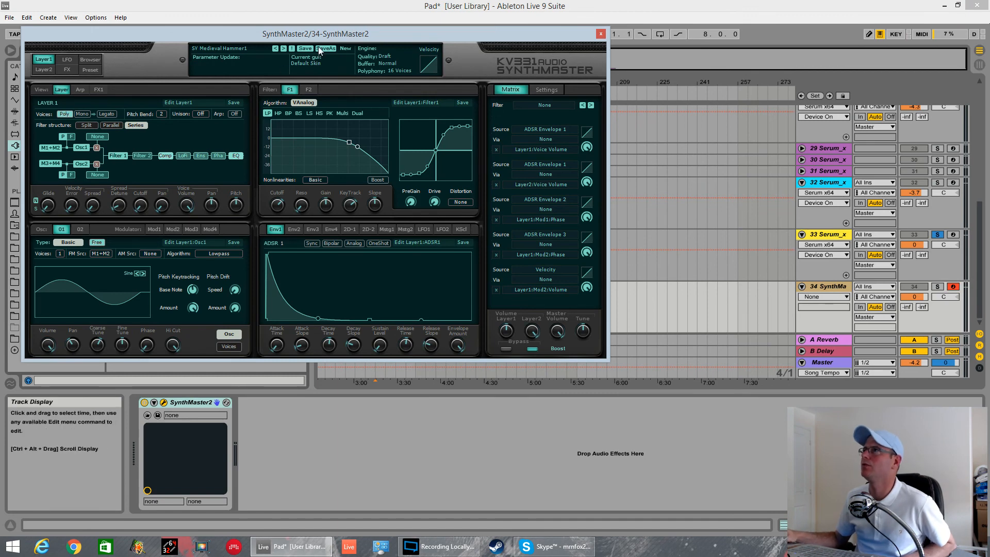
Step: Move the SynthMaster2 window to the middle of the screen and look over the Layer 1 and oscillator controls
left_click_drag(343, 37, 551, 84)
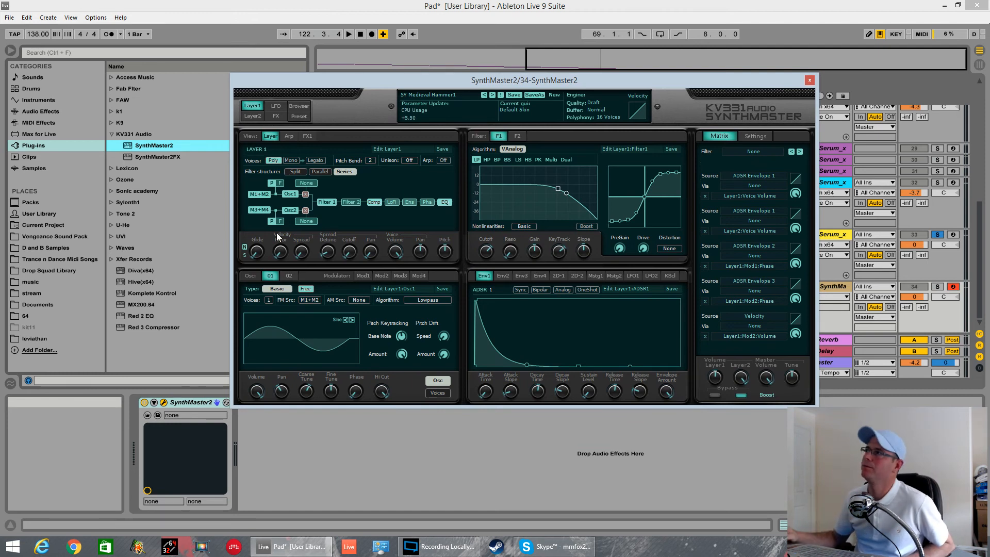
mouse_move(263, 247)
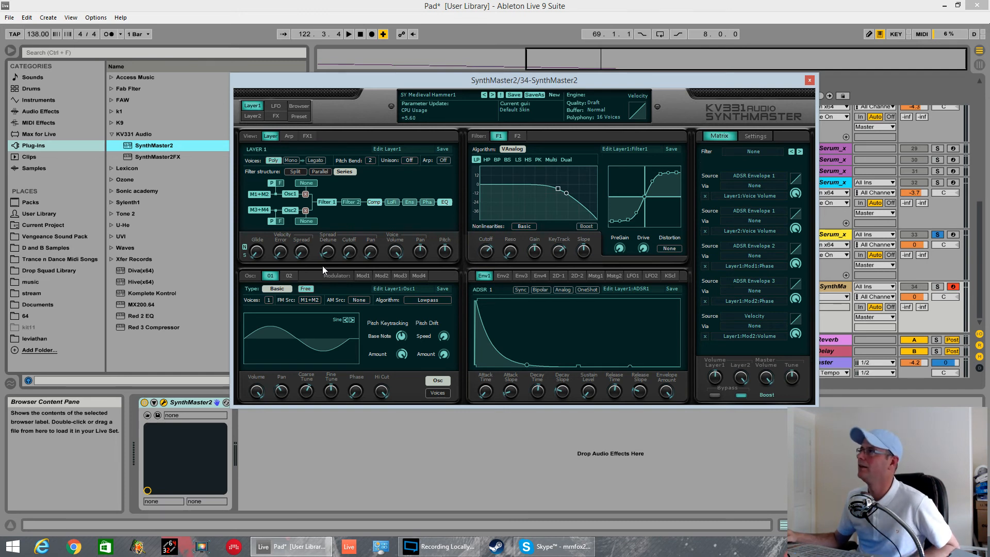
mouse_move(367, 257)
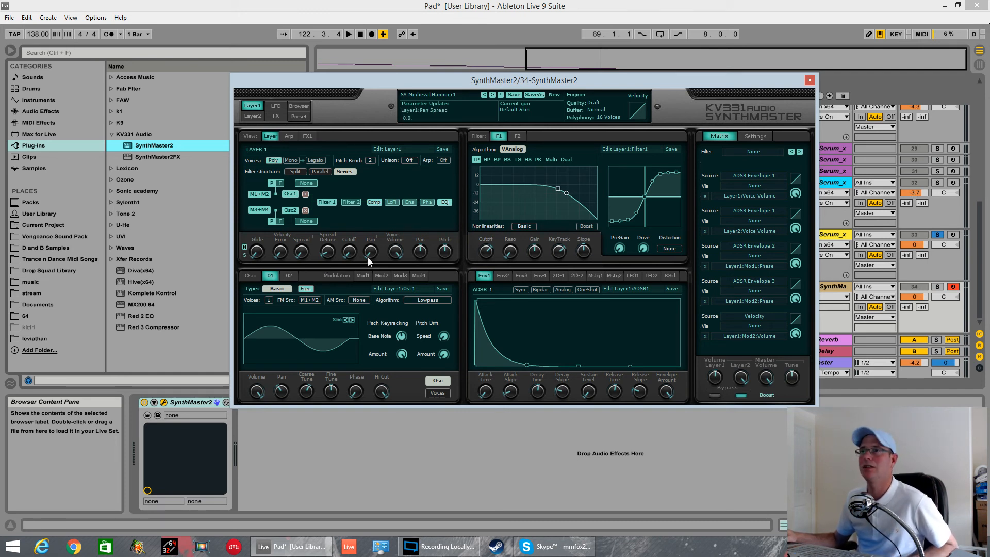
mouse_move(283, 333)
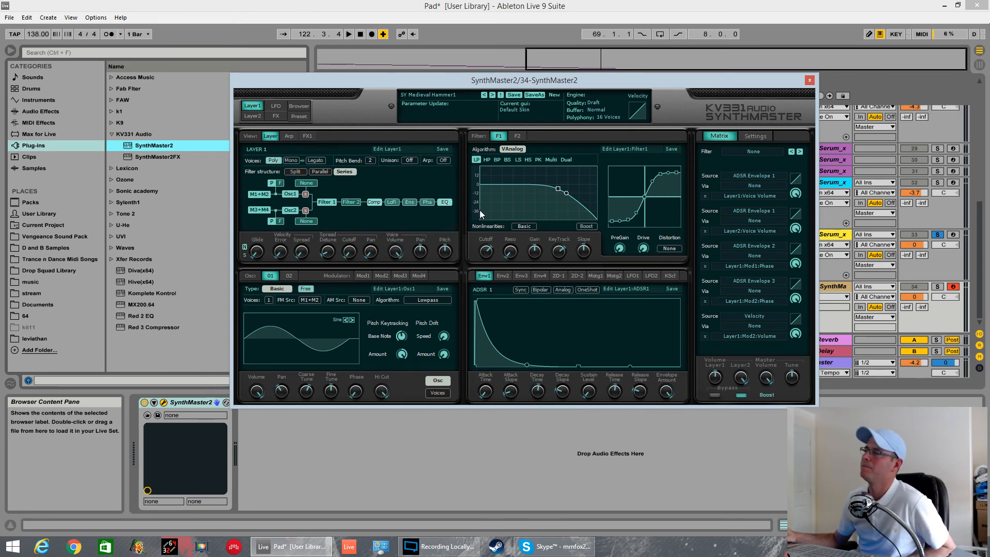
Step: Examine the modulation source options for Layer 1's Filter 1 cutoff, including MIDI, Keyscalers and Envelopes
right_click(490, 252)
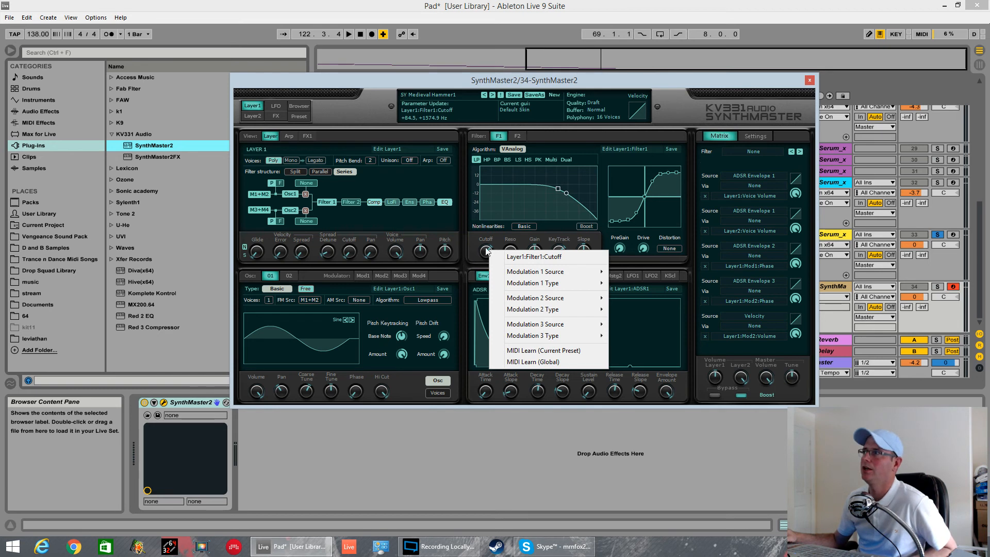
left_click(484, 240)
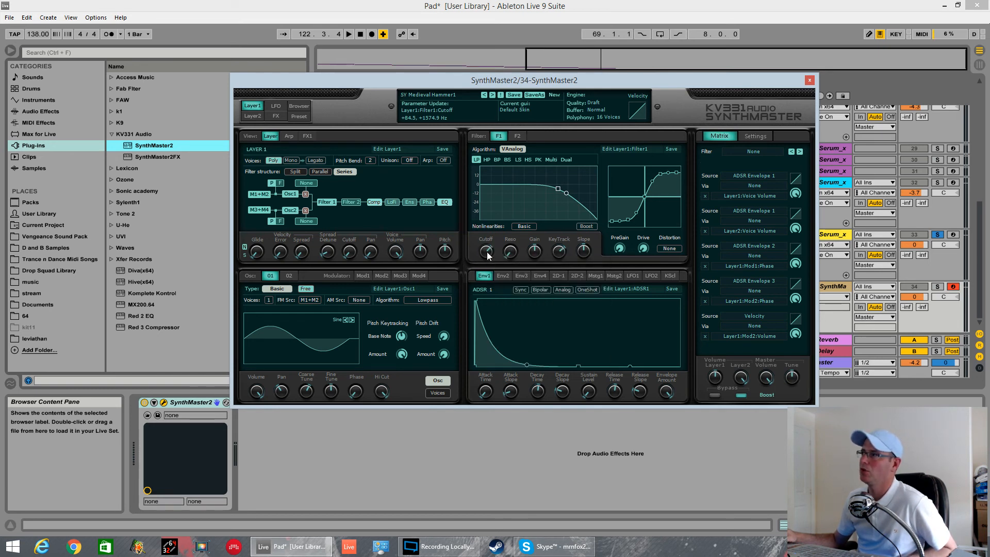
right_click(489, 256)
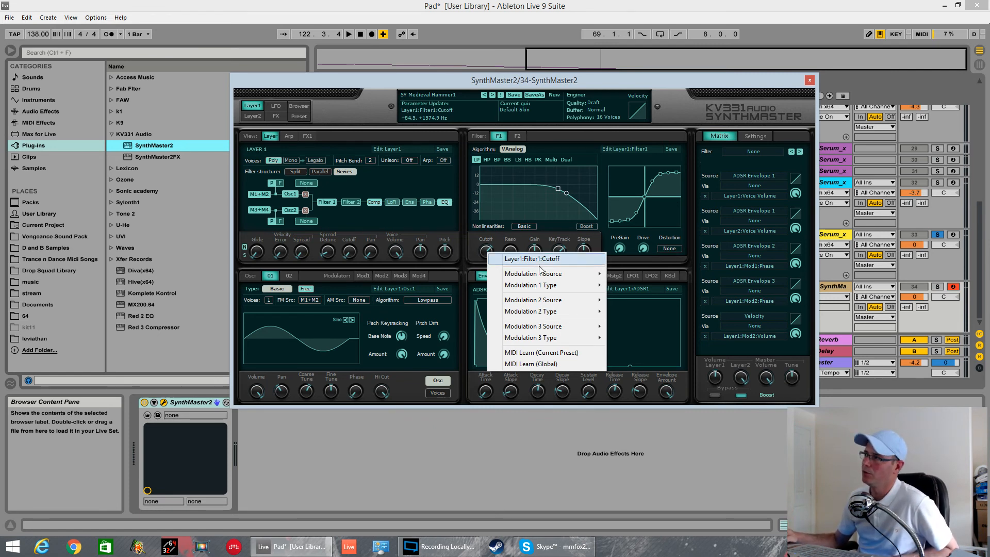
mouse_move(539, 276)
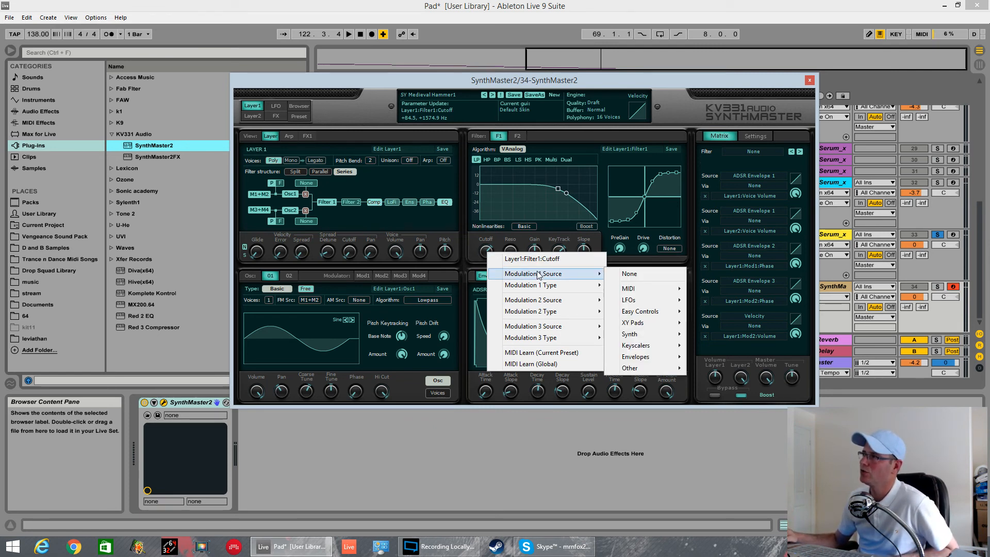
mouse_move(633, 294)
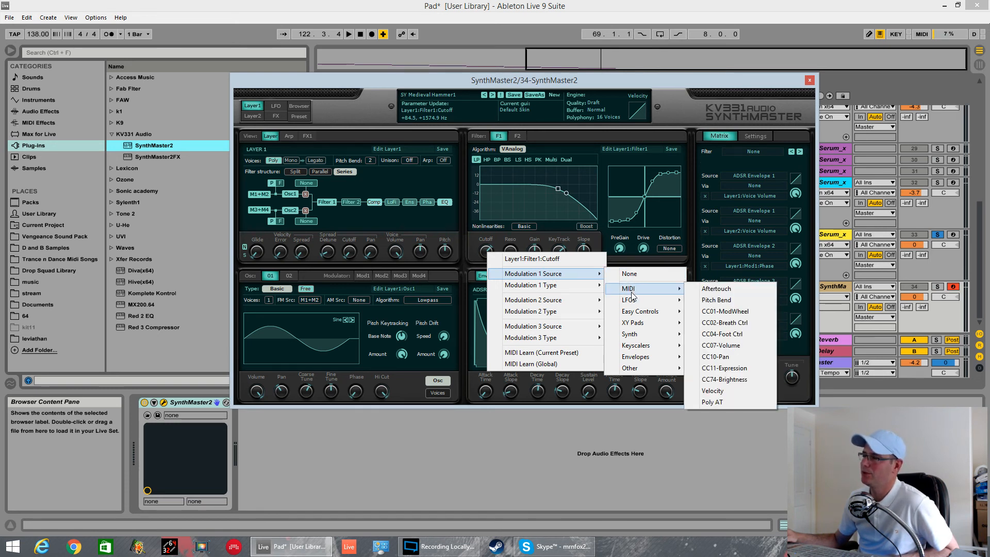
mouse_move(664, 369)
mouse_move(667, 349)
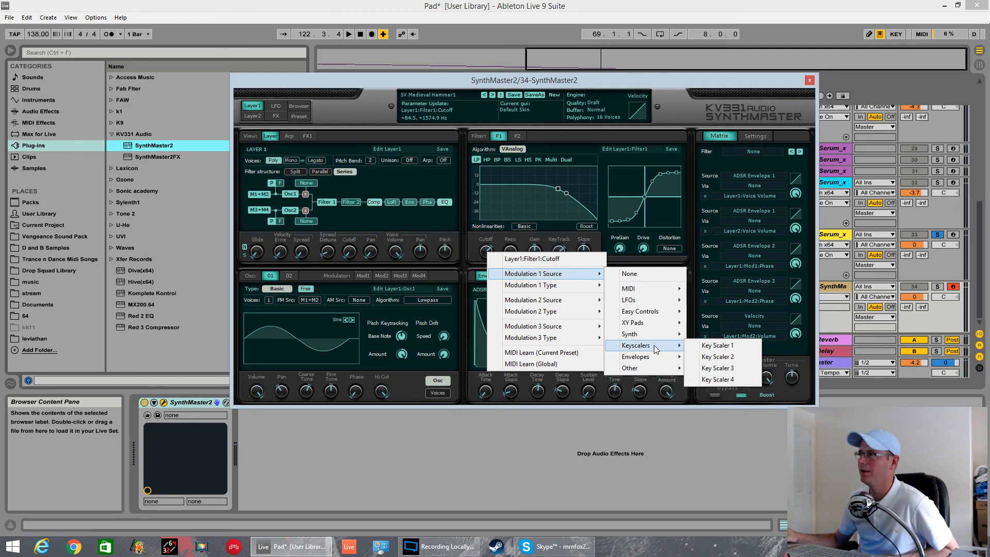
mouse_move(653, 314)
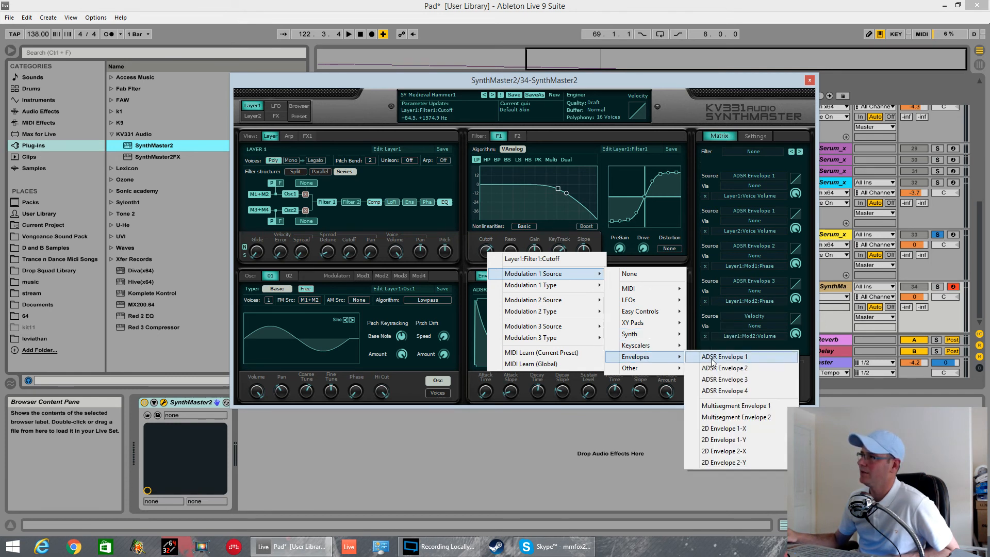
mouse_move(536, 326)
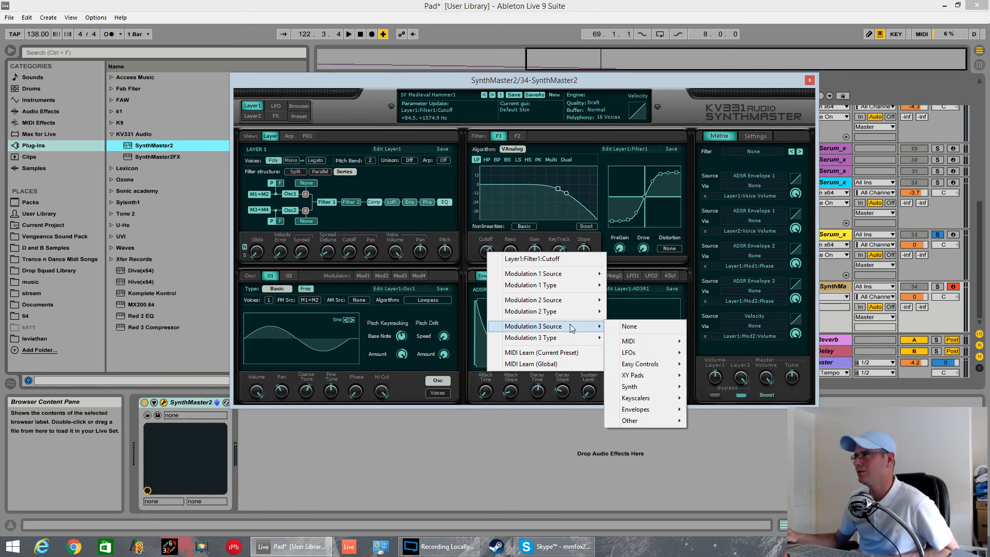
left_click(447, 267)
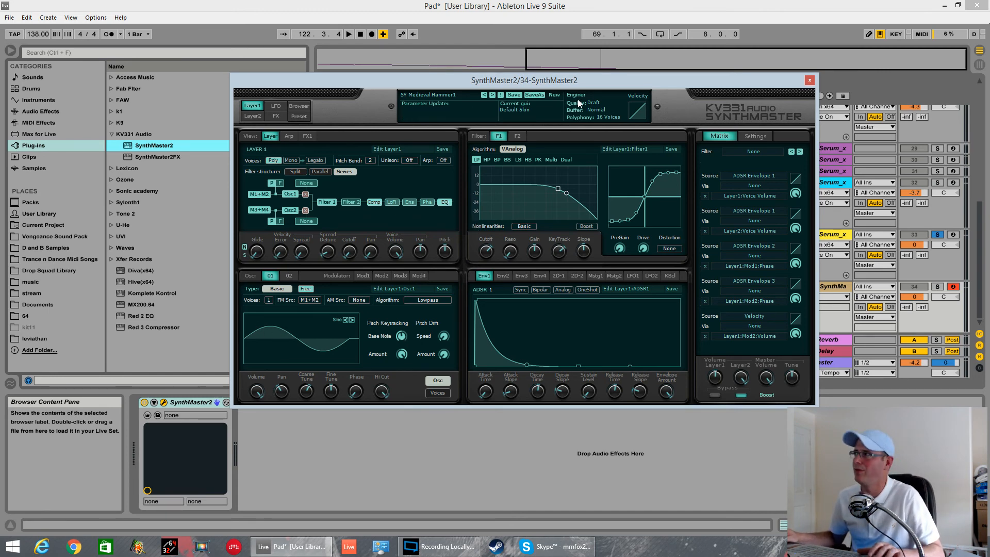
Step: Solo track 34, copy the Serum MIDI clip from track 33 onto it at bar 193, and play it
left_click_drag(656, 75, 336, 116)
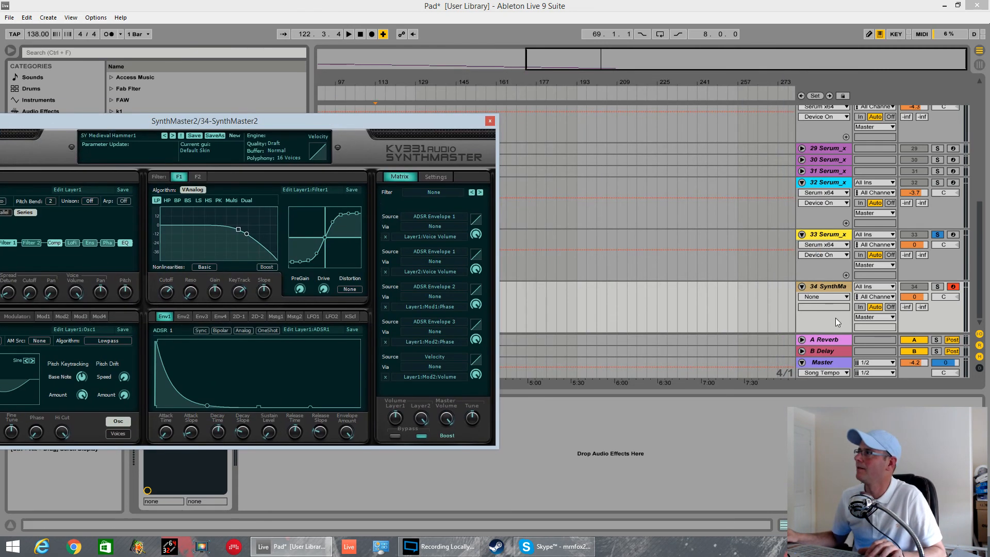
left_click(937, 288)
left_click_drag(432, 125, 190, 270)
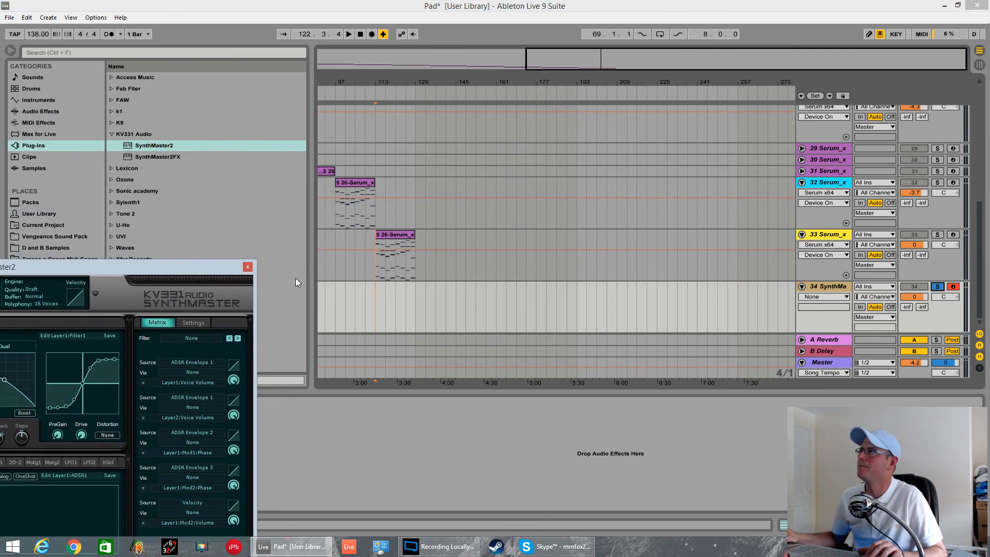
left_click_drag(395, 240, 596, 303)
key("space")
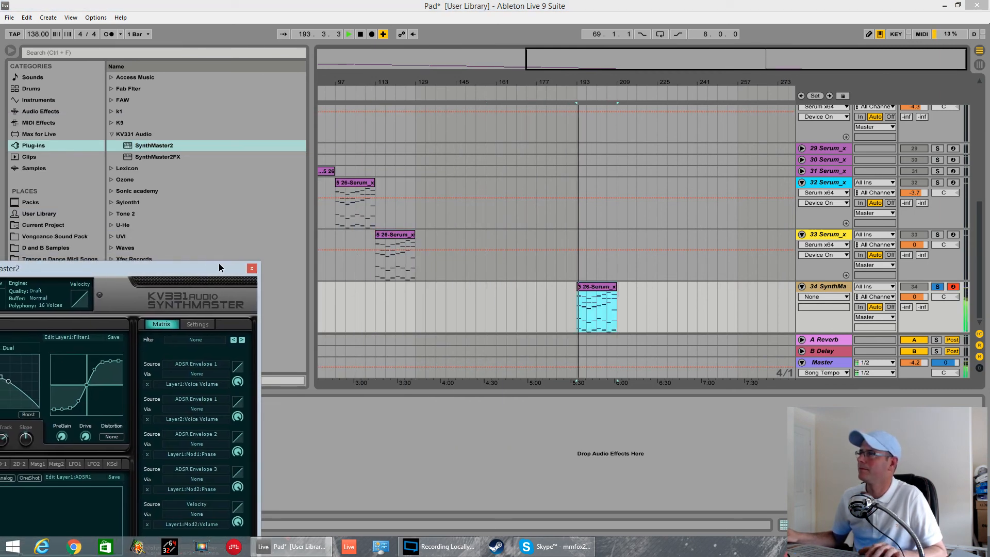
Step: Lower track 34's volume to -1.6 dB and bring the whole synth window back into view
left_click_drag(218, 264, 597, 130)
left_click_drag(914, 297, 914, 303)
left_click_drag(404, 128, 476, 117)
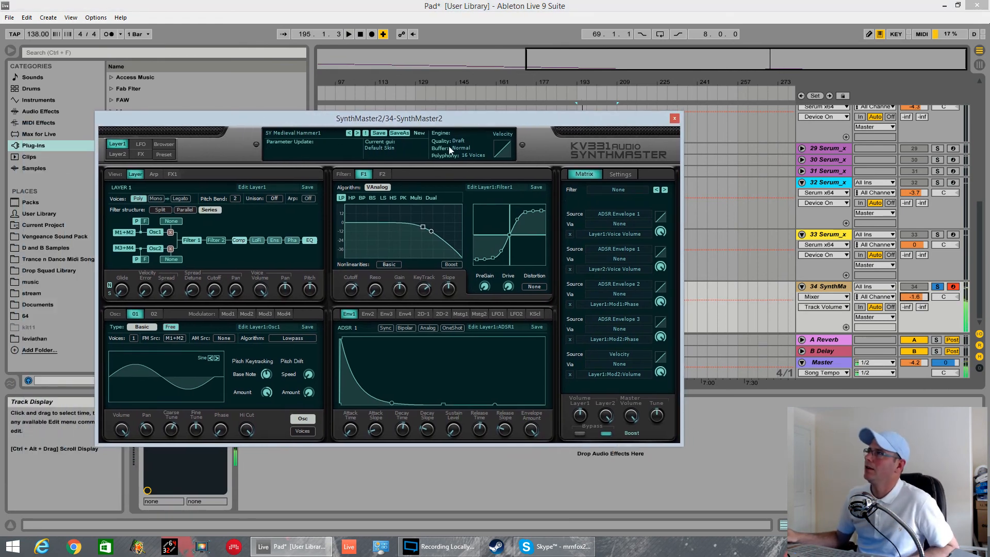
Step: Replace the loaded SY Medieval Hammer1 preset with a new blank preset
left_click(425, 135)
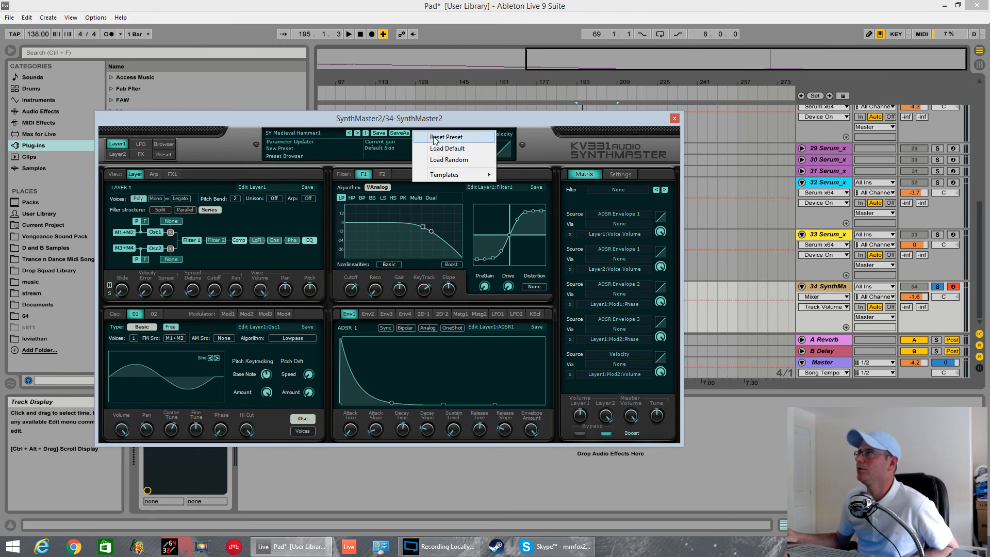
left_click(436, 138)
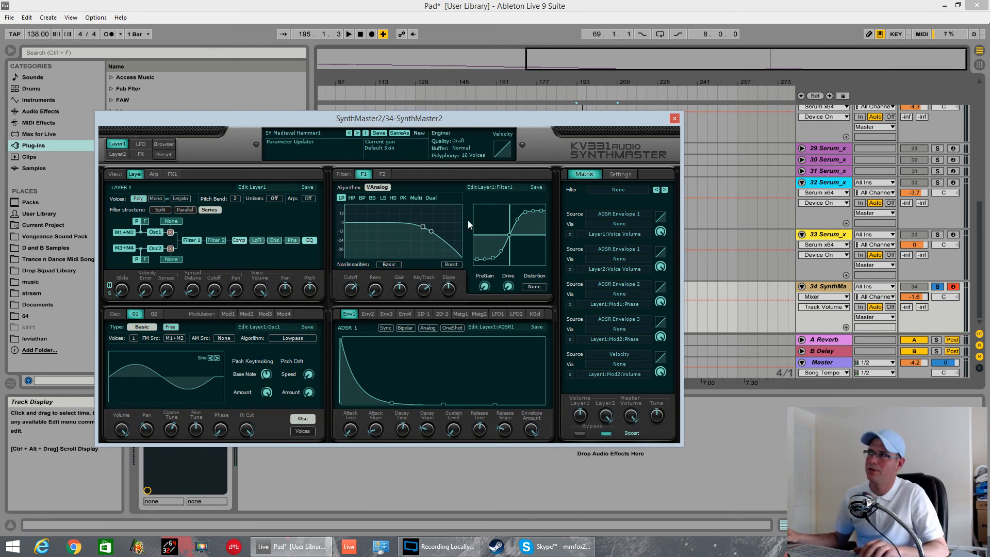
left_click(423, 145)
left_click(433, 145)
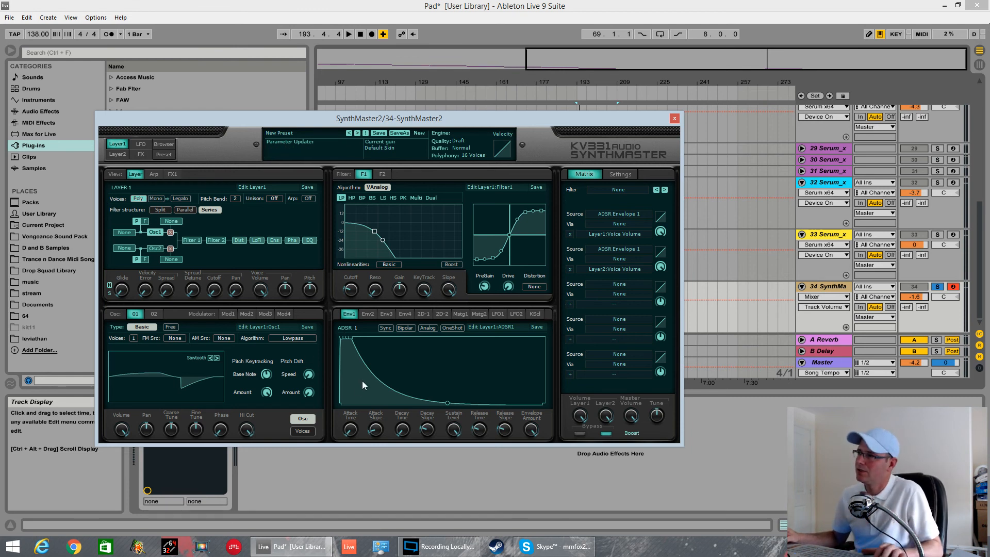
Step: Lengthen the attack time and adjust the release time of Layer 1's ADSR 1 envelope while auditioning the clip
left_click_drag(354, 429, 383, 358)
key("space")
left_click_drag(352, 431, 363, 383)
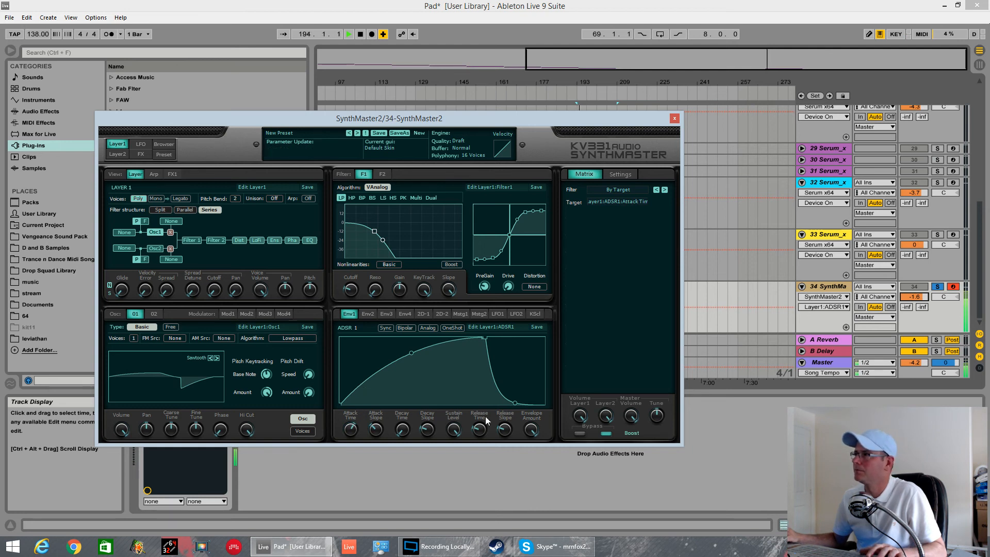
mouse_move(485, 431)
left_mouse_down()
mouse_move(489, 415)
mouse_move(474, 425)
left_mouse_up()
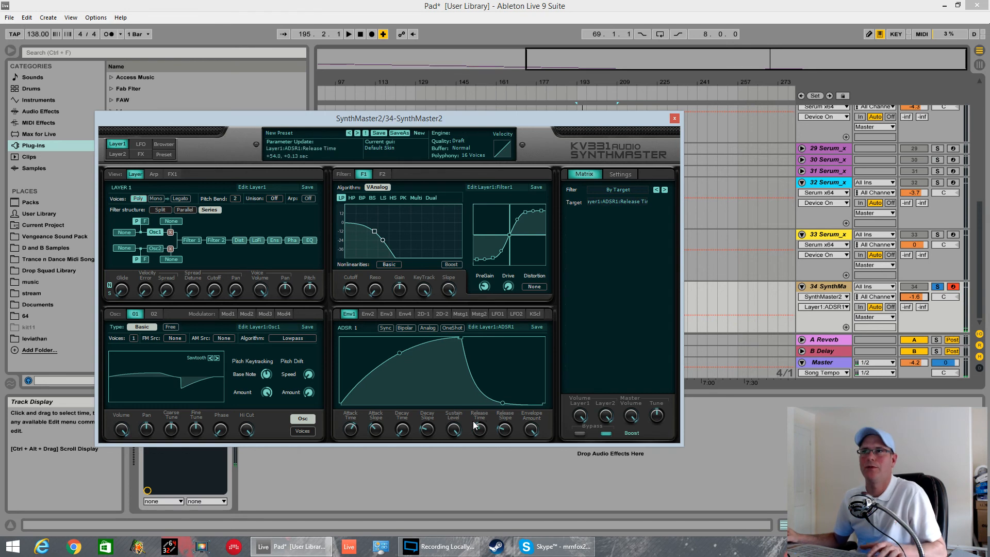
key("space")
mouse_move(480, 434)
left_mouse_down()
mouse_move(488, 408)
mouse_move(481, 424)
left_mouse_up()
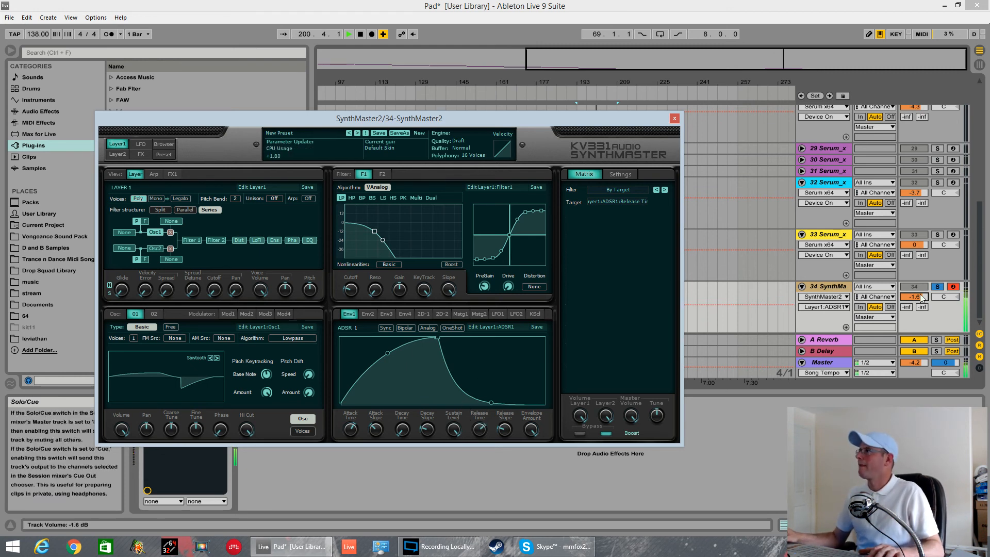
Step: Set the Layer 1 volume to 119 and stop playback
left_click(580, 417)
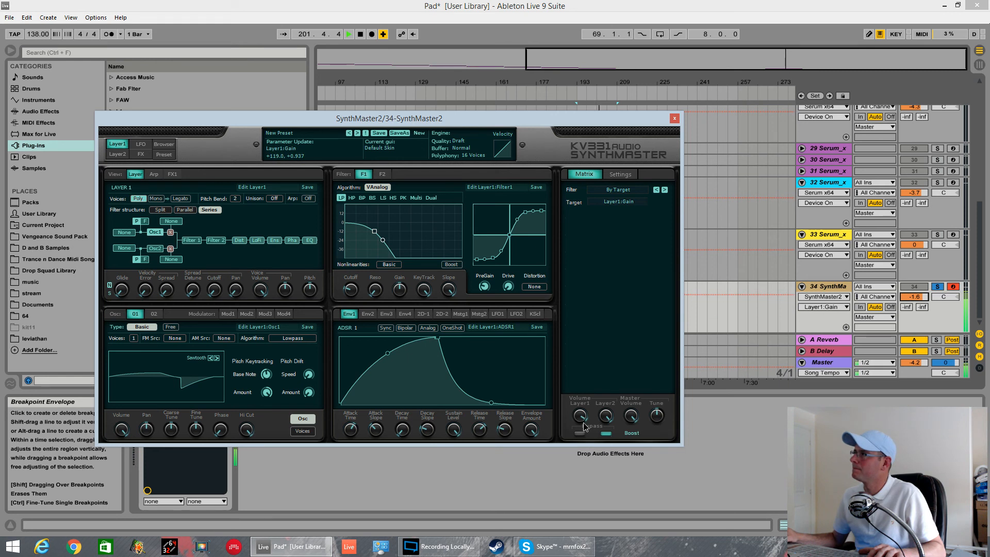
key("space")
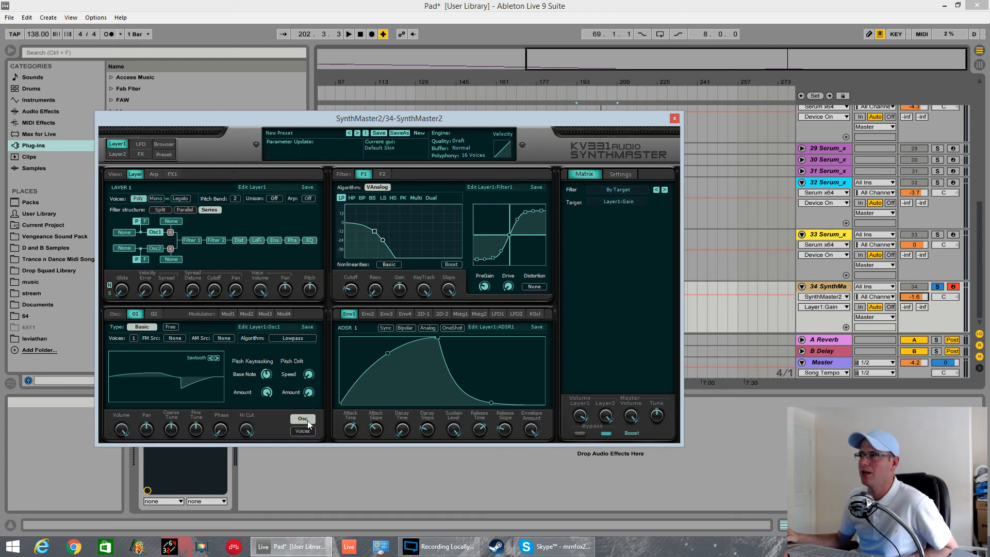
Step: Go over oscillator 1's volume, pan and tuning controls, and lower its Hi Cut to 105
left_click(120, 430)
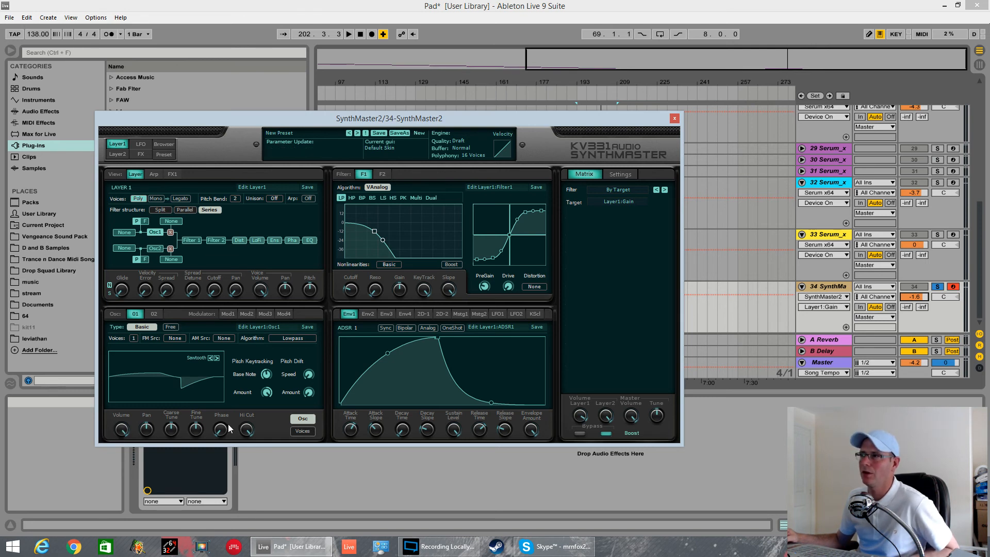
left_click(146, 430)
left_click(197, 431)
left_click(247, 429)
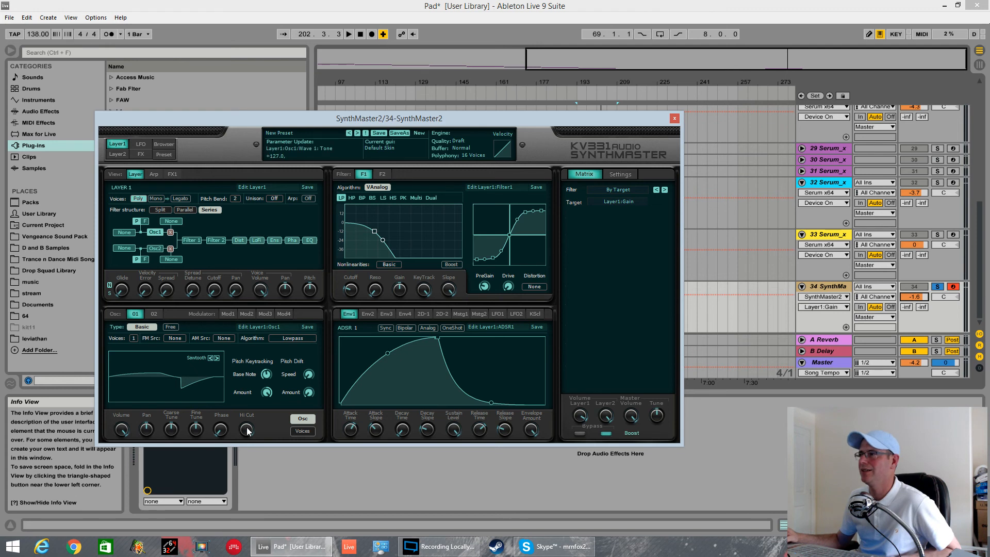
left_click_drag(233, 443, 229, 465)
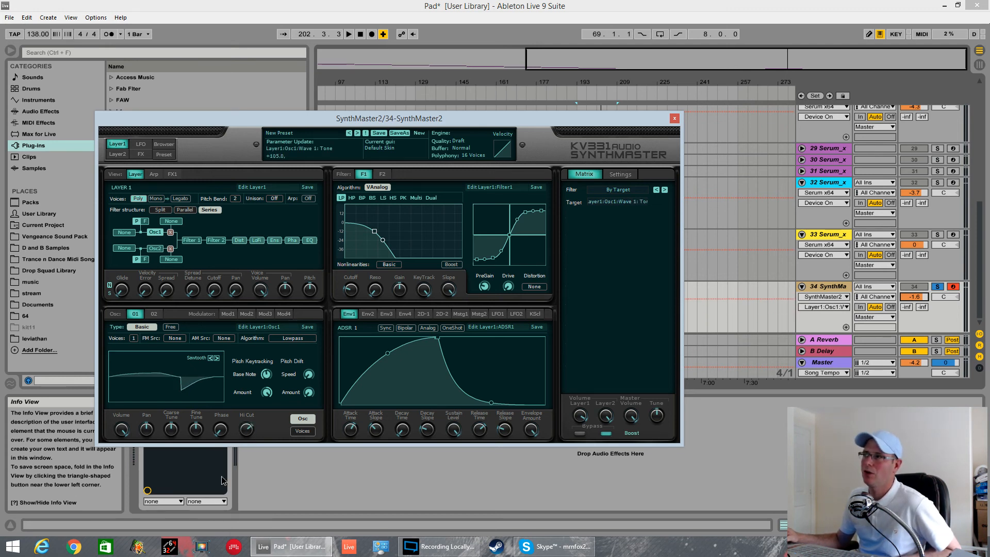
Step: Show oscillator 1's voice settings and adjust its stereo, detune, phase and tone spread
left_click(306, 431)
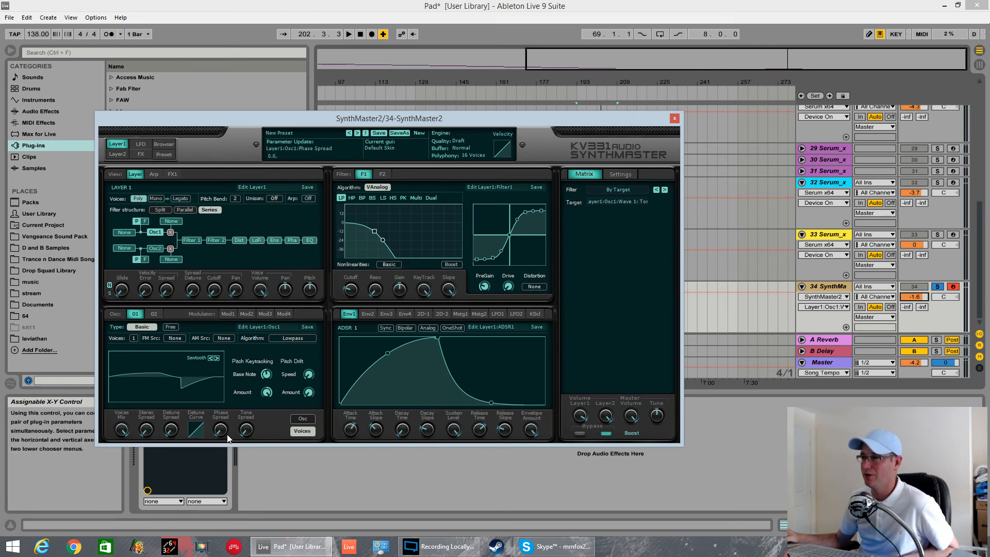
left_click_drag(147, 431, 171, 452)
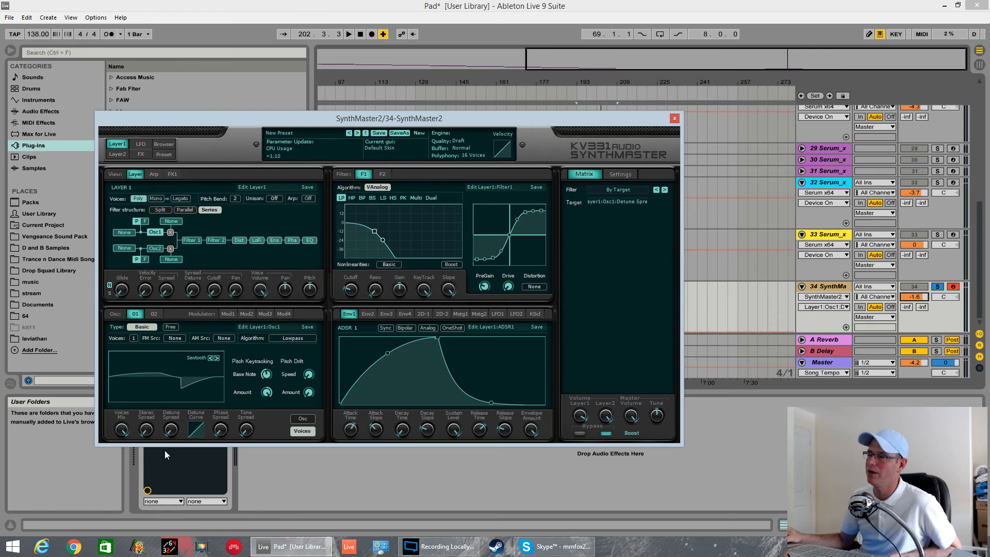
left_click_drag(144, 435, 139, 424)
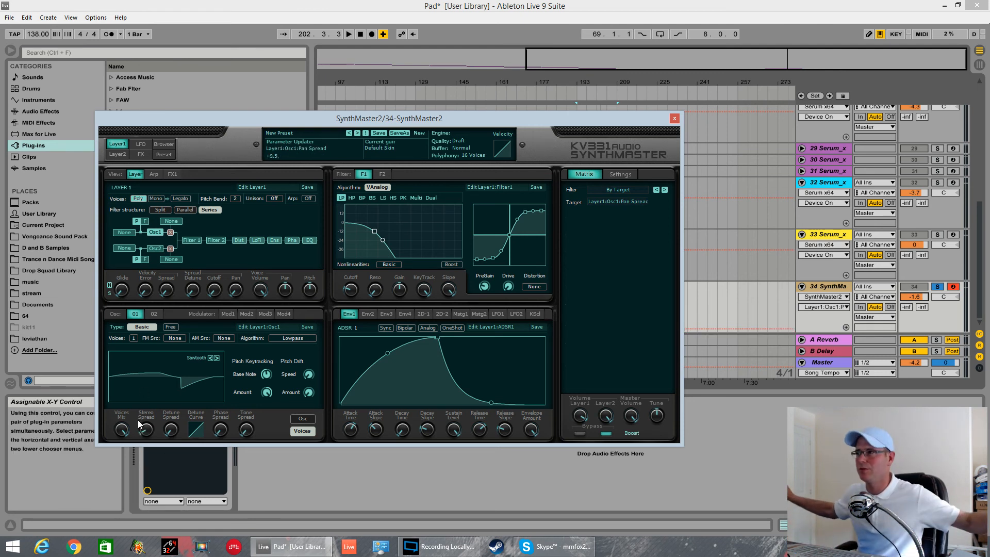
left_click(223, 429)
left_click_drag(223, 430, 219, 440)
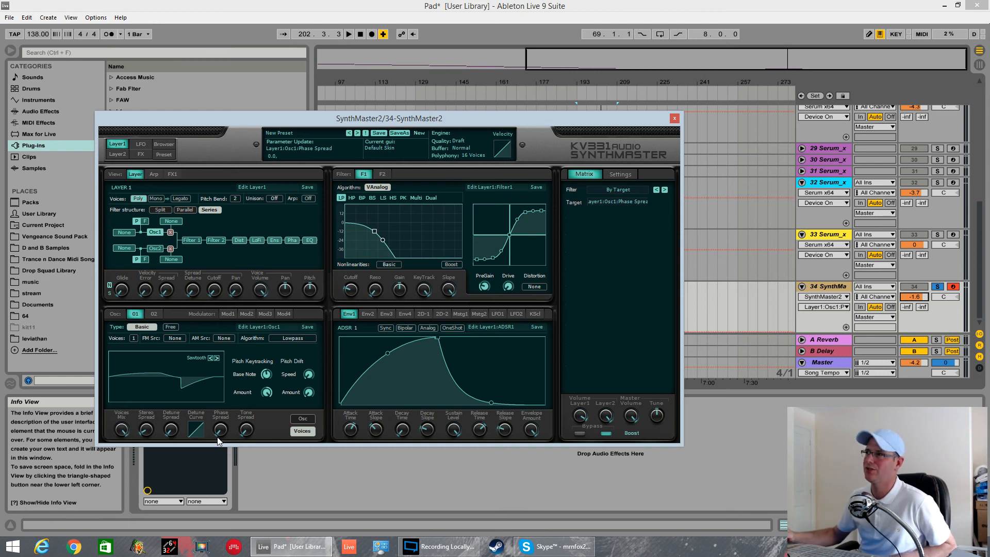
left_click_drag(247, 429, 302, 344)
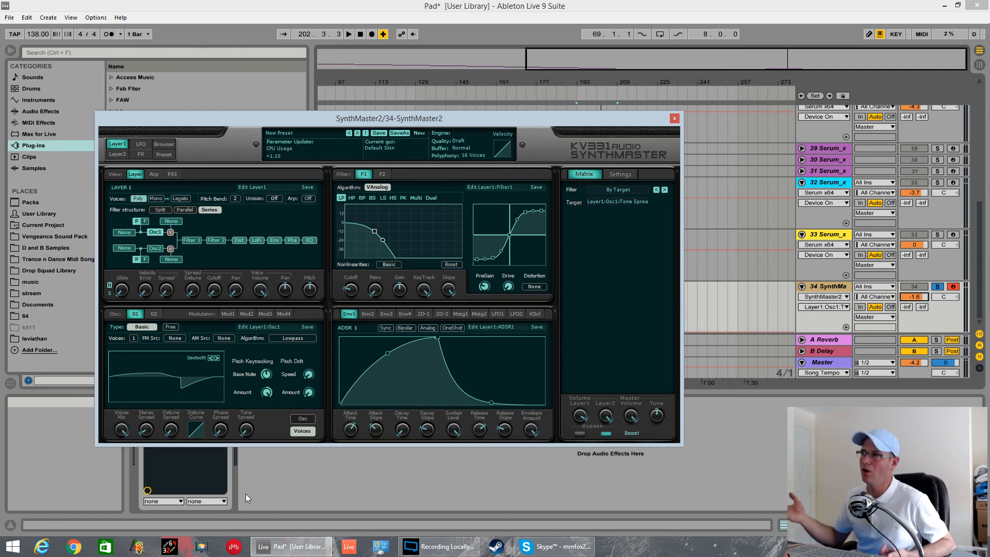
Step: Set oscillator 1 to 8 voices and lower the Layer 1 volume to about 27.5 while auditioning the clip
key("space")
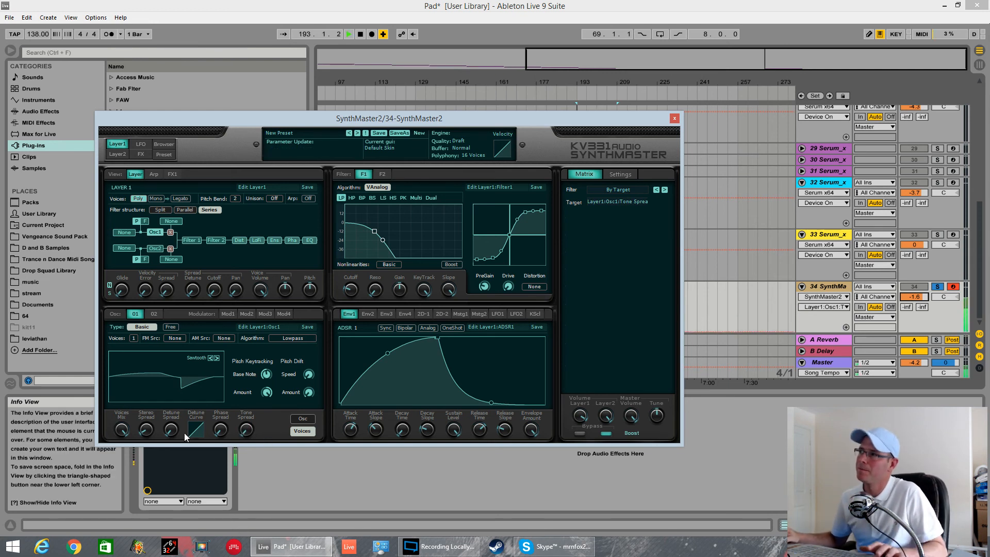
left_click(135, 338)
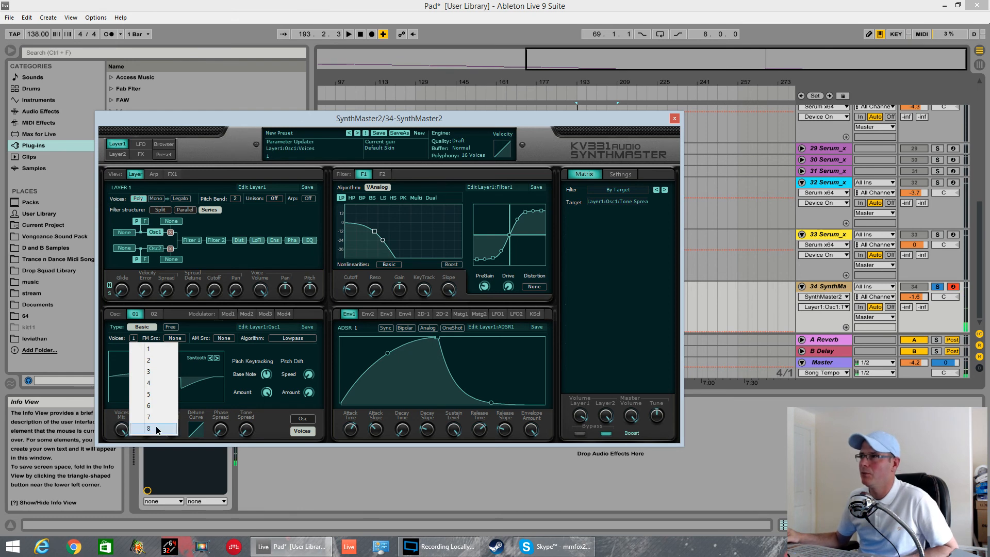
left_click(138, 429)
left_click(582, 419)
left_click_drag(581, 420, 578, 514)
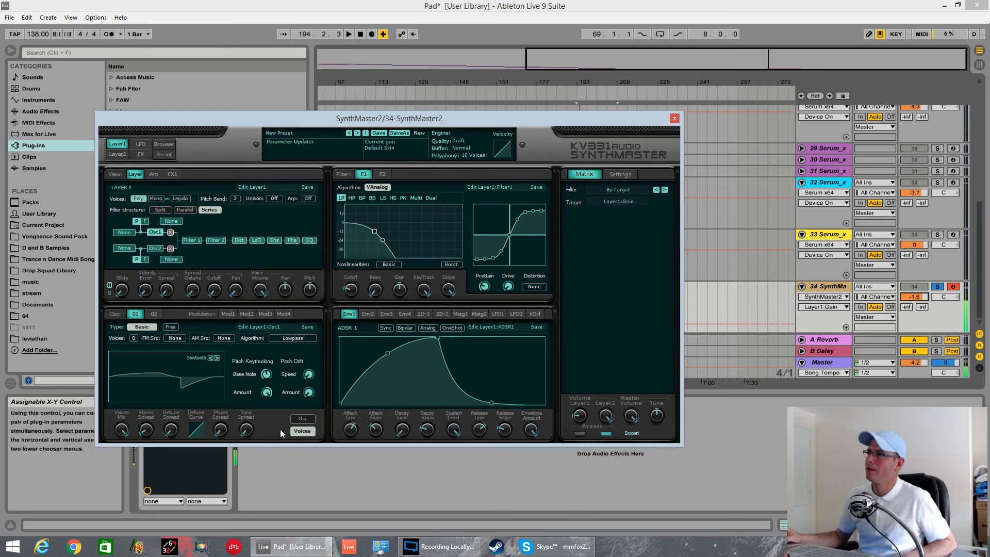
Step: Modulate oscillator 1's Detune Spread with ADSR Envelope 1 and audition the spread
left_click(170, 429)
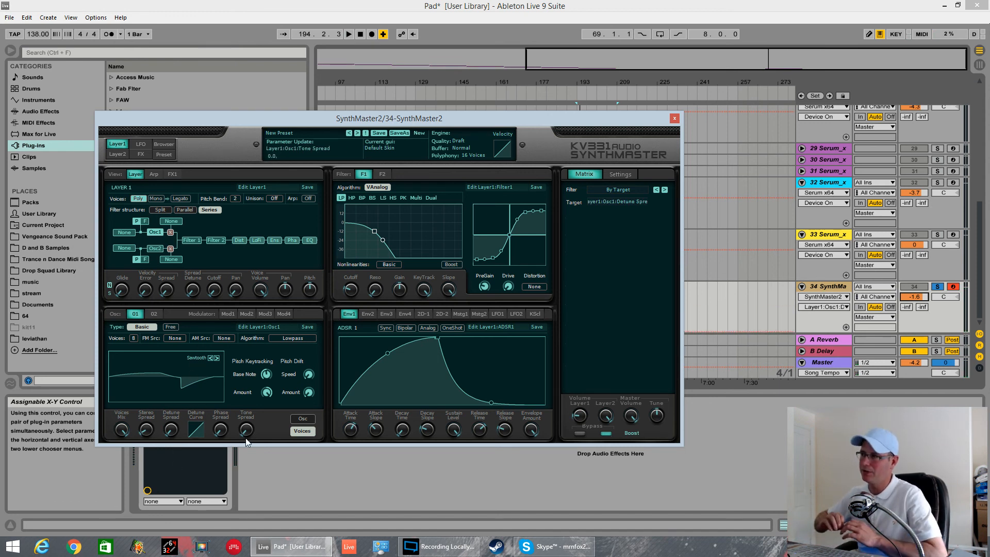
left_click(350, 314)
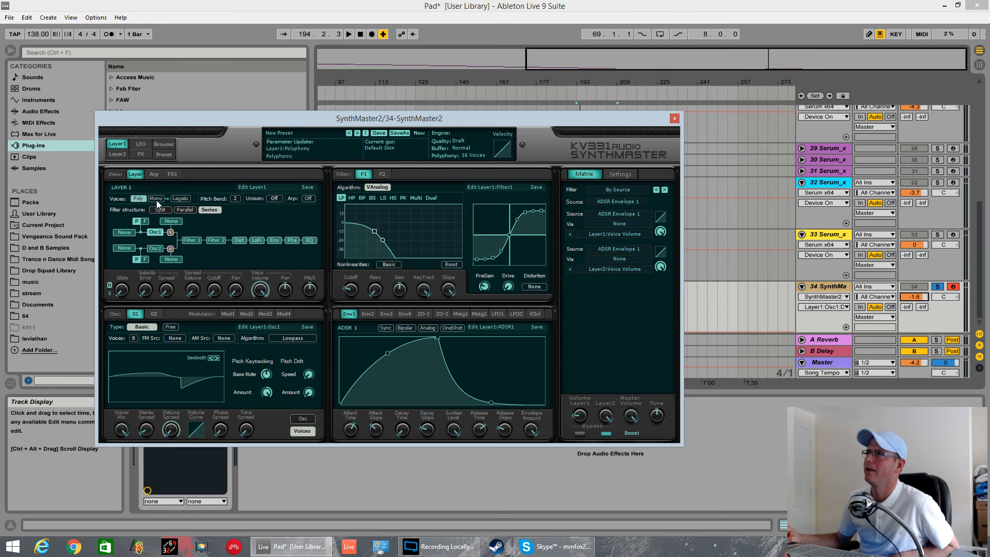
left_click(582, 414)
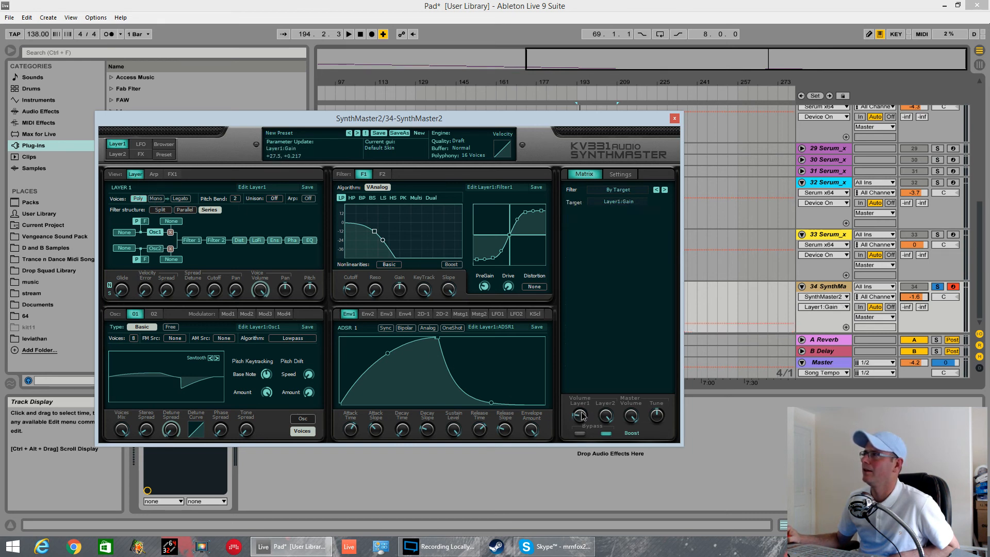
left_click(172, 429)
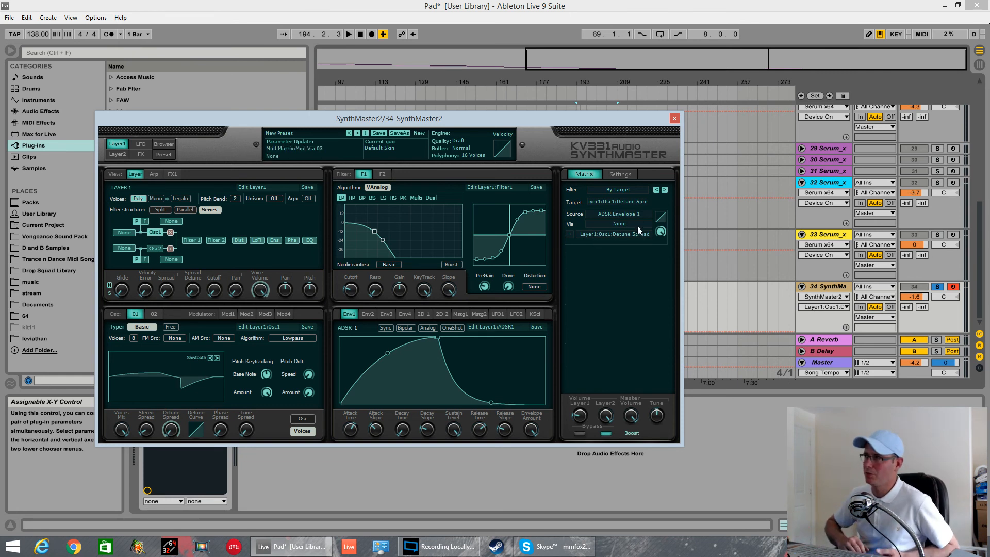
key("space")
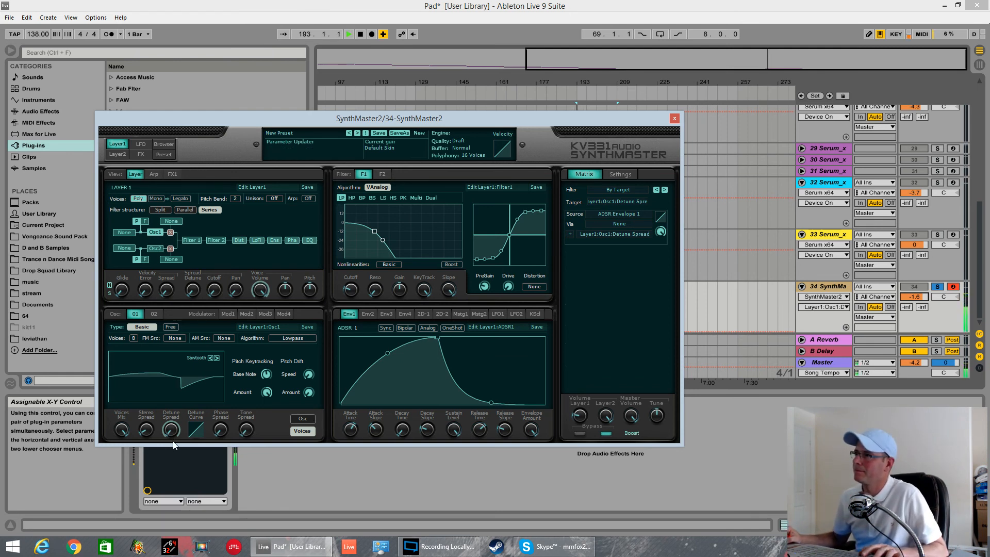
key("space")
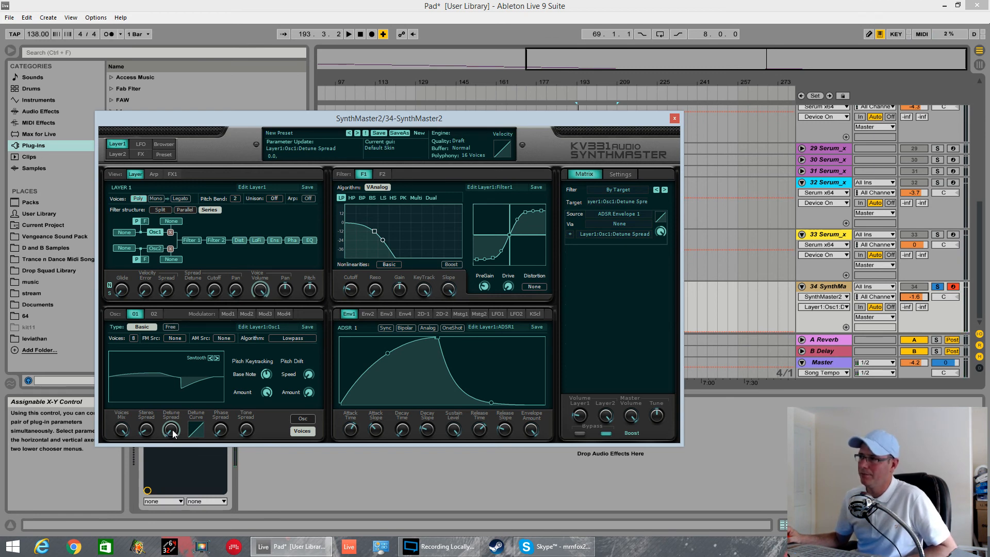
left_click_drag(173, 434, 170, 455)
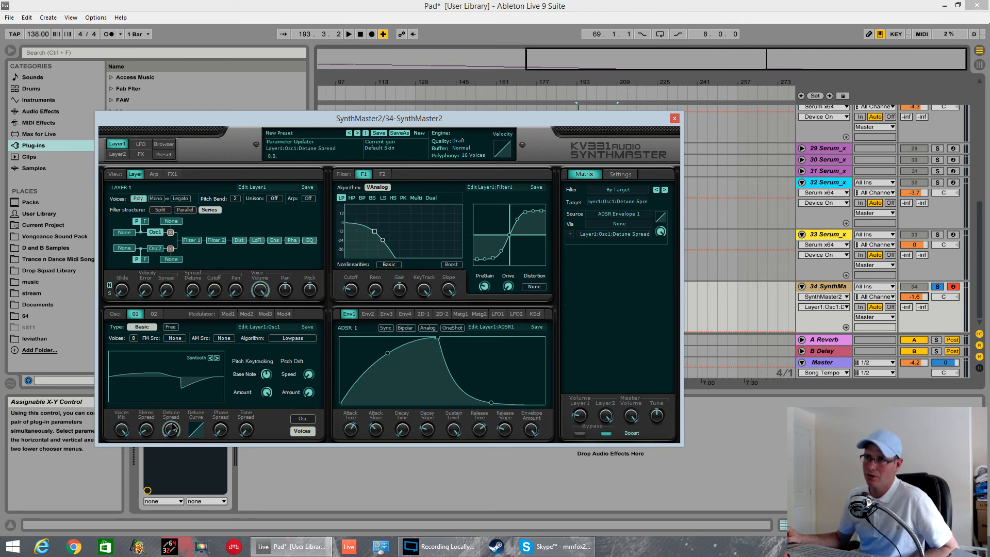
Step: Enable free running on oscillator 1 and modulate its Stereo Spread with ADSR Envelope 1 while auditioning the clip
key("space")
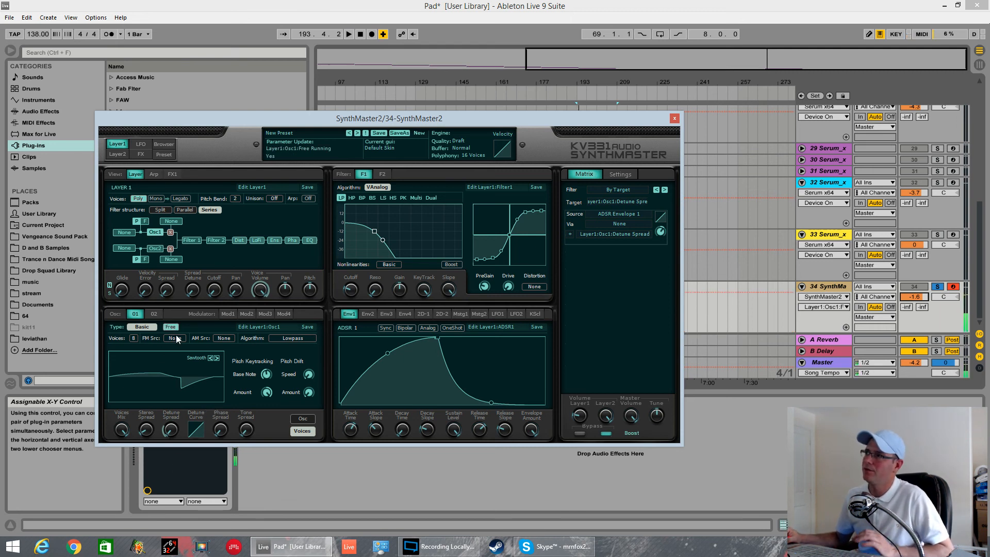
left_click(171, 327)
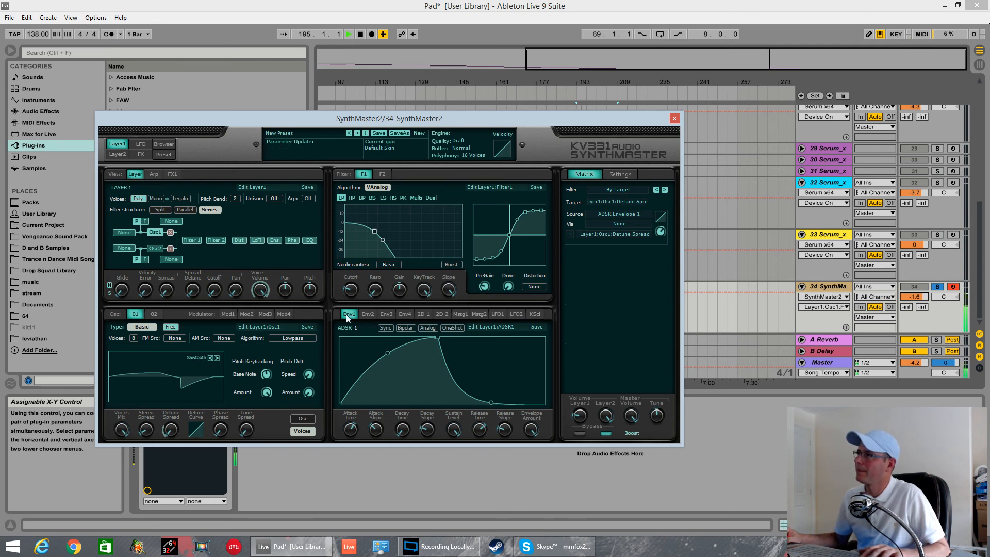
left_click(172, 430)
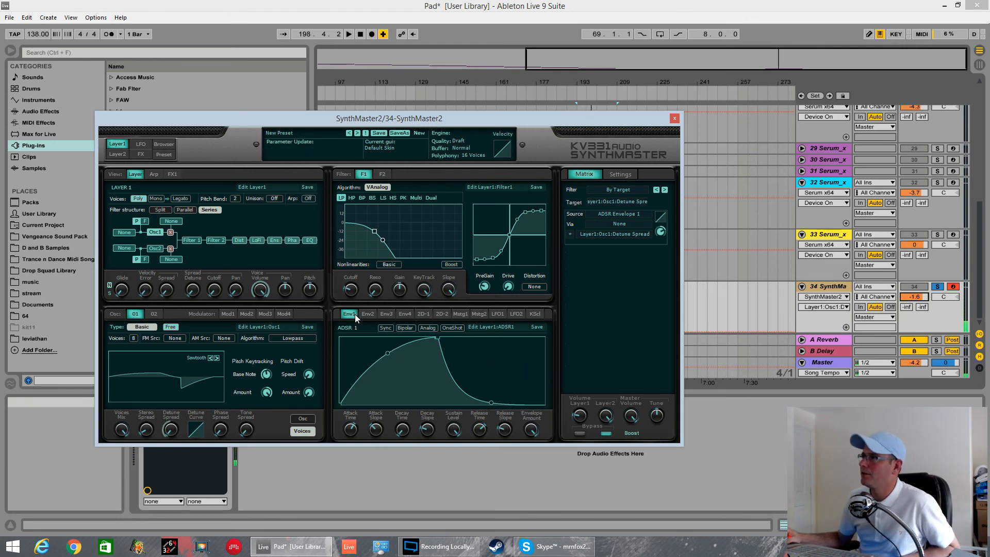
left_click_drag(145, 433, 145, 432)
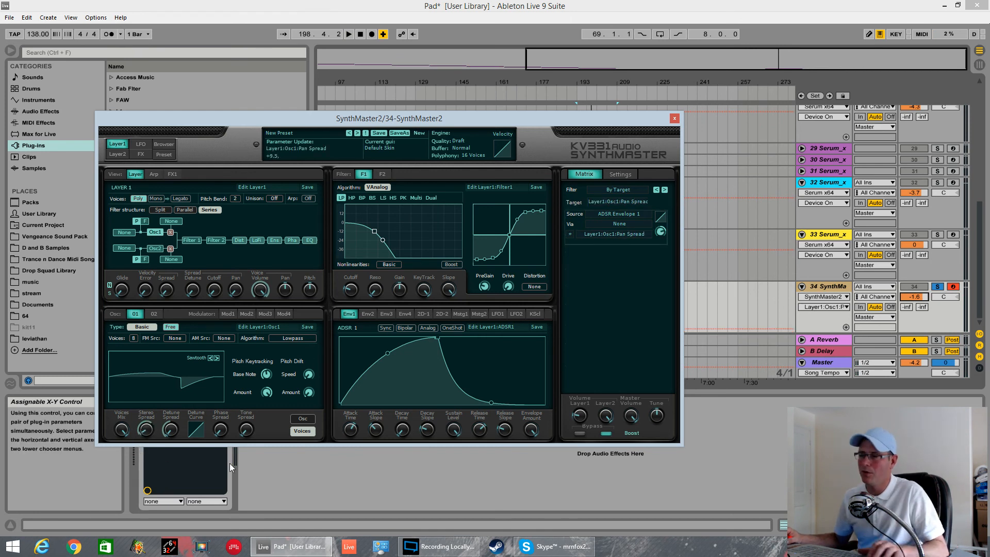
key("space")
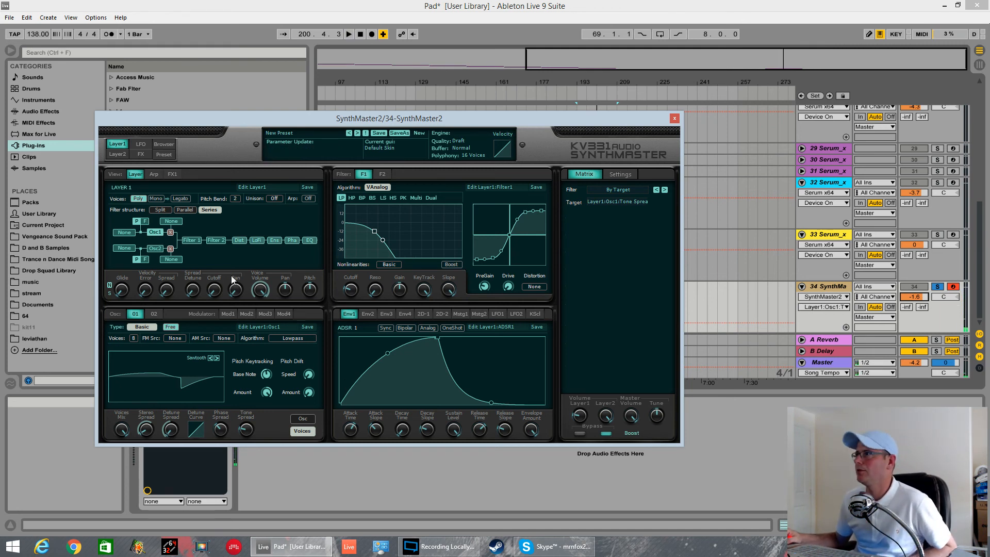
Step: Enable Filter 1 in Layer 1's signal chain and modulate its cutoff with ADSR Envelope 2
left_click(196, 240)
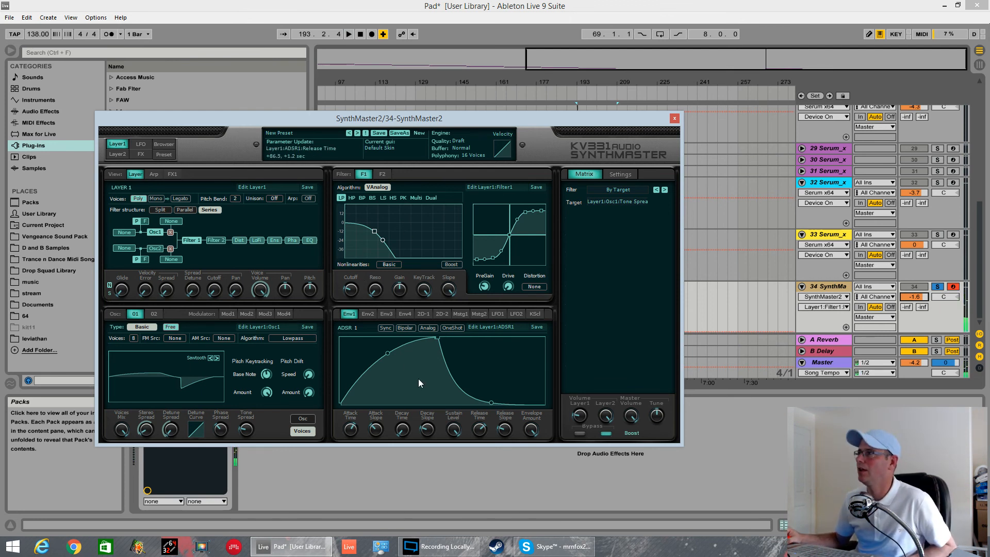
left_click(374, 315)
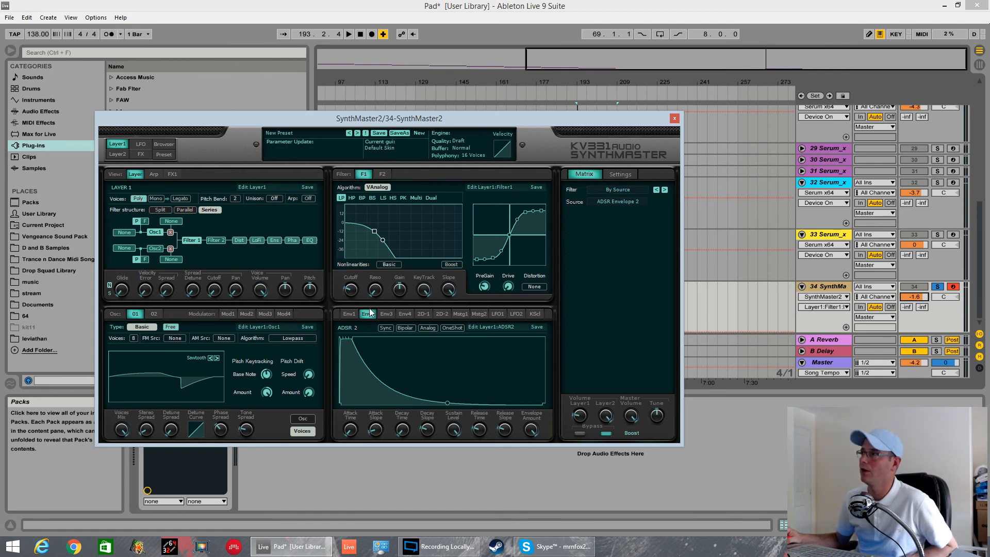
left_click_drag(356, 282, 353, 286)
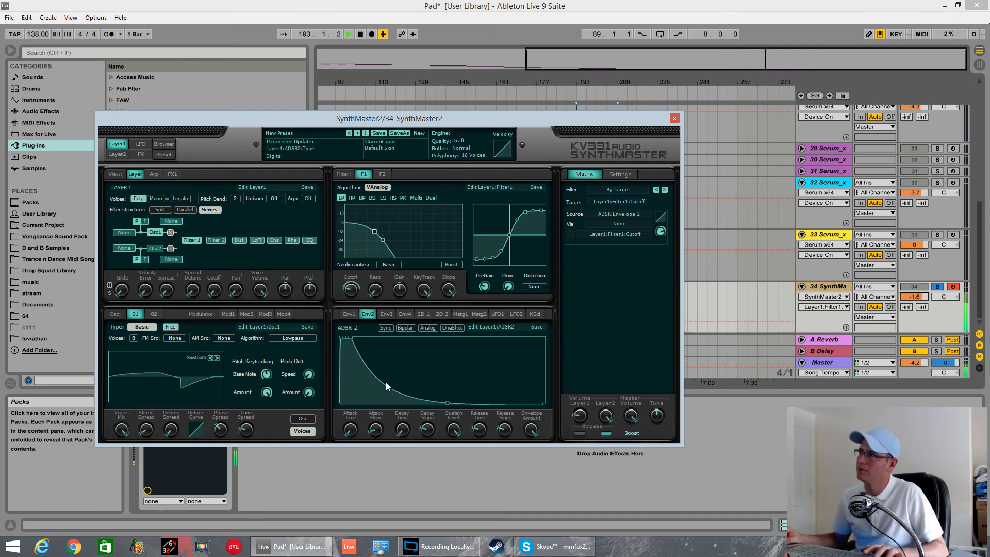
Step: Lengthen the attack time of Layer 1's ADSR 2 envelope and adjust its release time while auditioning the clip
left_click_drag(348, 424, 421, 376)
left_click(350, 314)
left_click(369, 314)
left_click(351, 428)
left_click_drag(350, 428, 358, 411)
key("space")
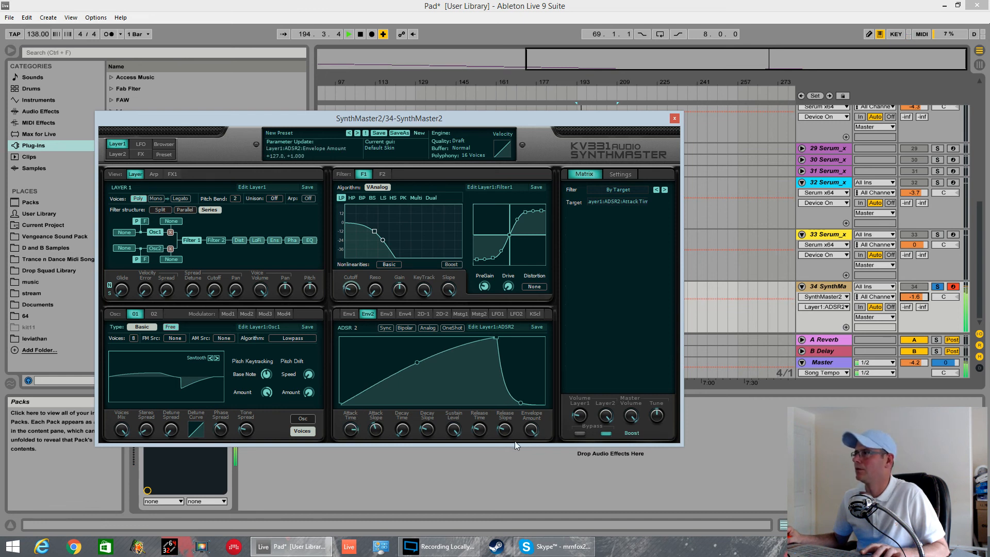
left_click_drag(479, 436, 479, 454)
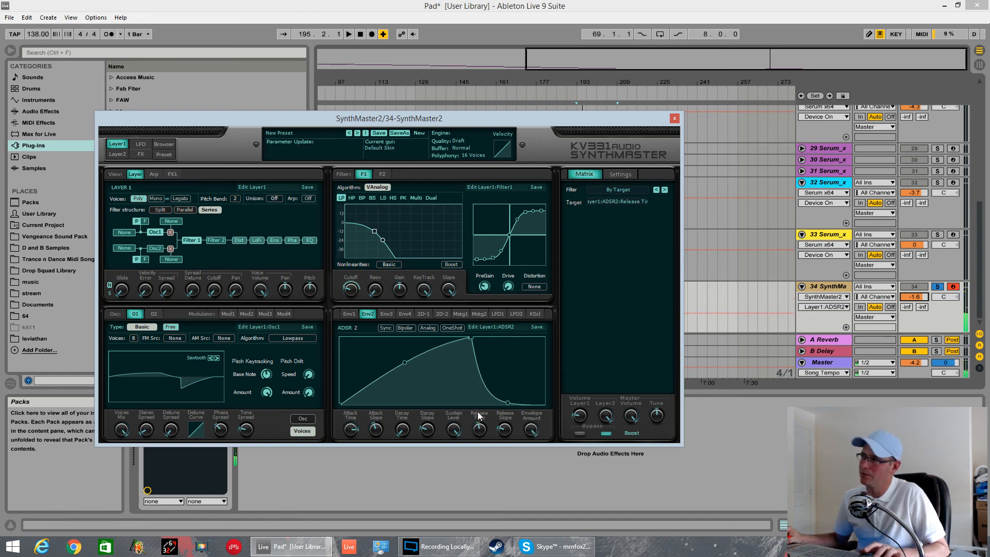
Step: Try Filter 1's resonance control and lower the Layer 1 volume to about 16.5 during playback
left_click(375, 290)
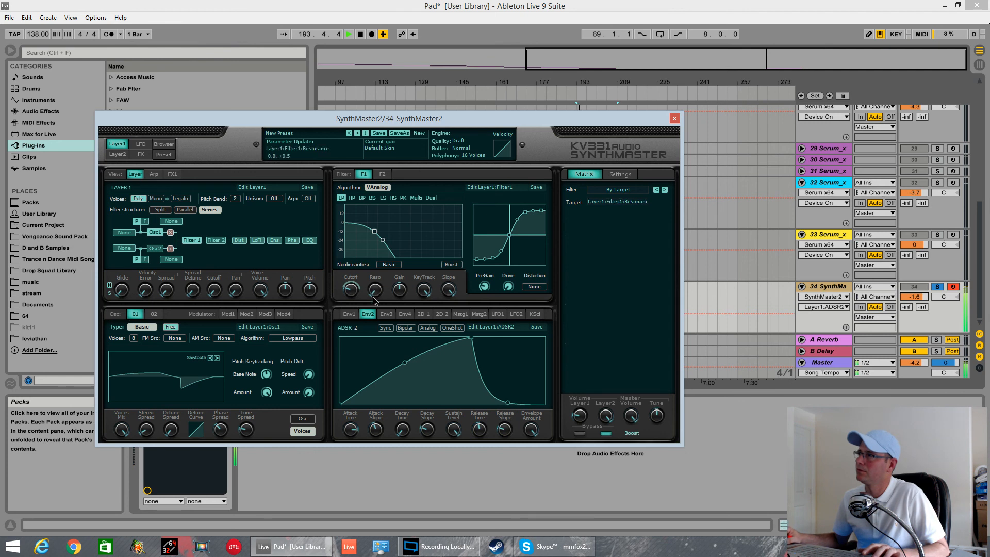
left_click(579, 413)
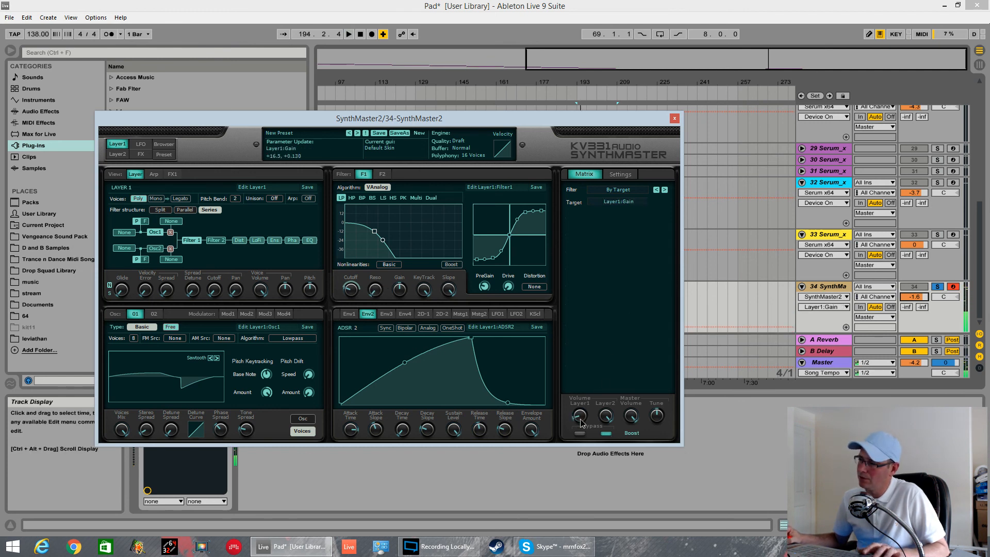
key("space")
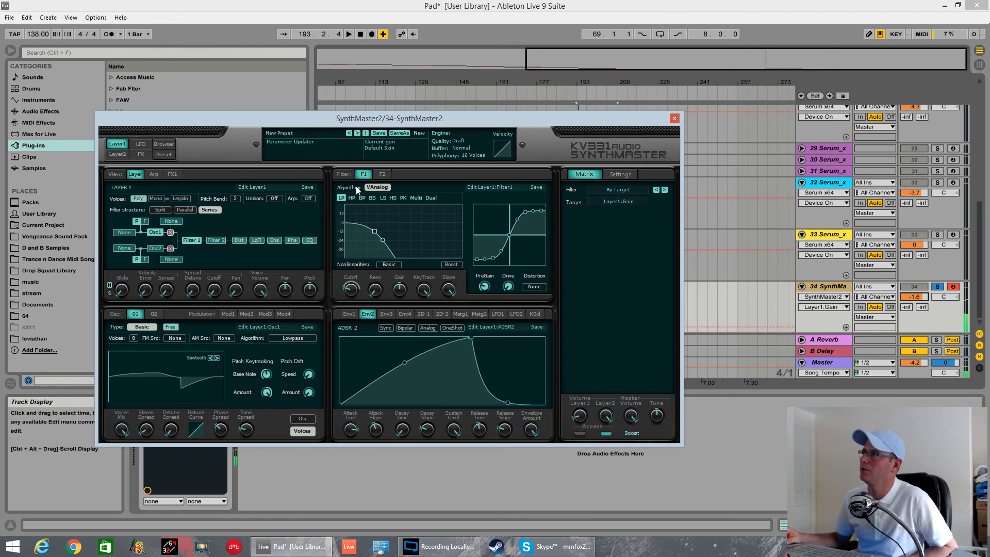
Step: Switch Filter 1's algorithm to Digital and readjust the Layer 1 volume during playback
left_click(376, 187)
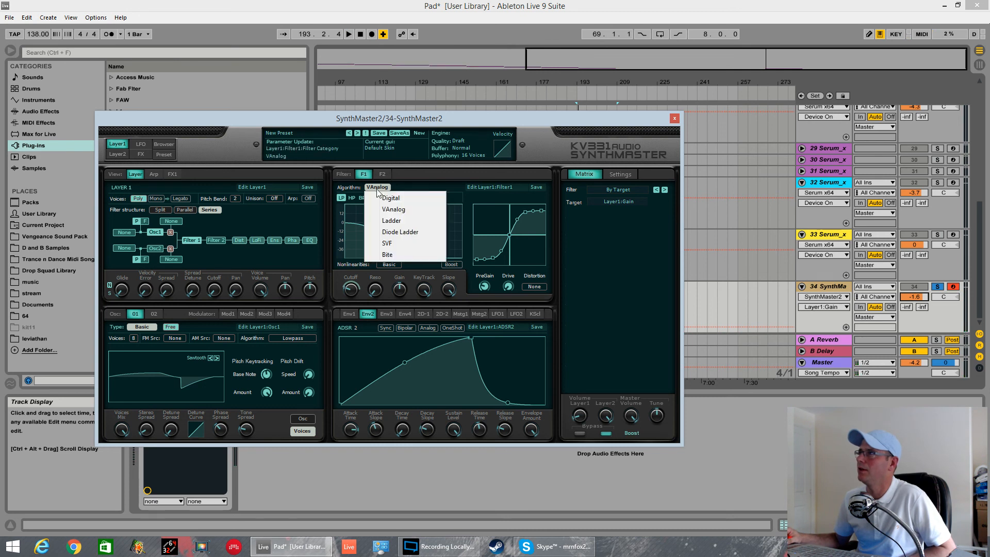
left_click(386, 196)
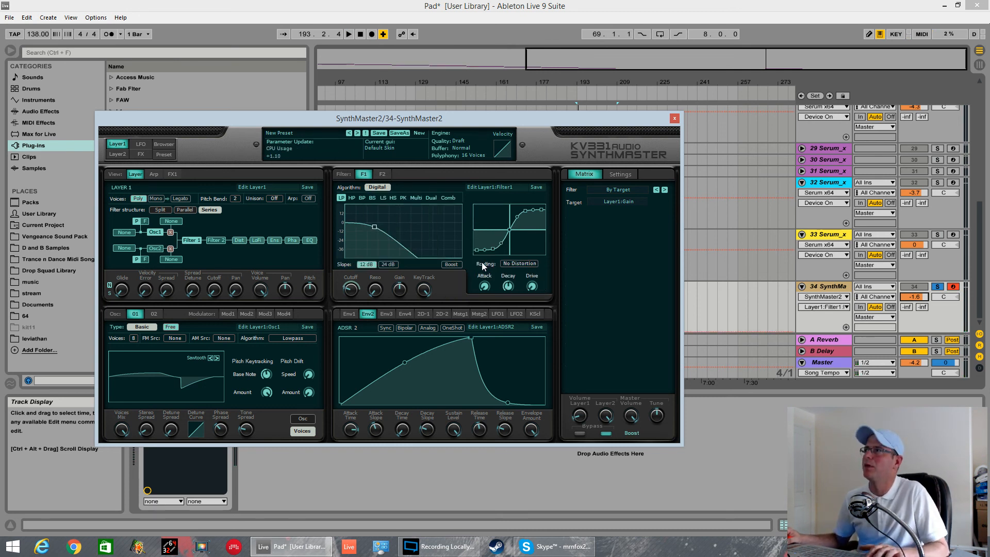
left_click(579, 415)
key("space")
left_click_drag(582, 419, 580, 394)
Step: Lower Filter 1's cutoff, and adjust its key tracking along with ADSR 2's attack time during playback
left_click_drag(352, 428, 349, 442)
left_click_drag(351, 288, 352, 309)
left_click_drag(438, 293, 435, 289)
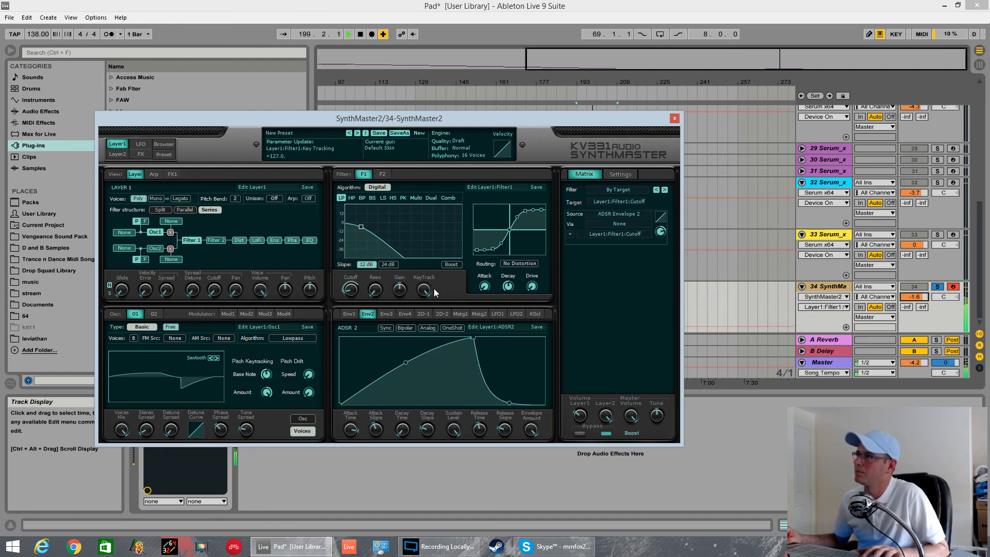
Step: Set ADSR 2's attack time to about 3.4 seconds and bring Filter 1's cutoff down close to its minimum
left_click_drag(351, 429, 354, 439)
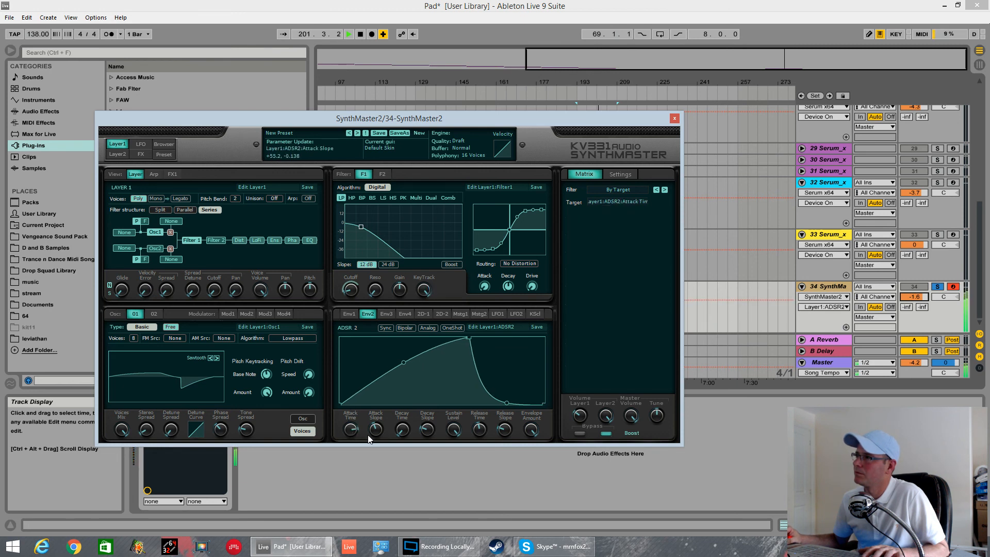
left_click_drag(352, 293, 353, 311)
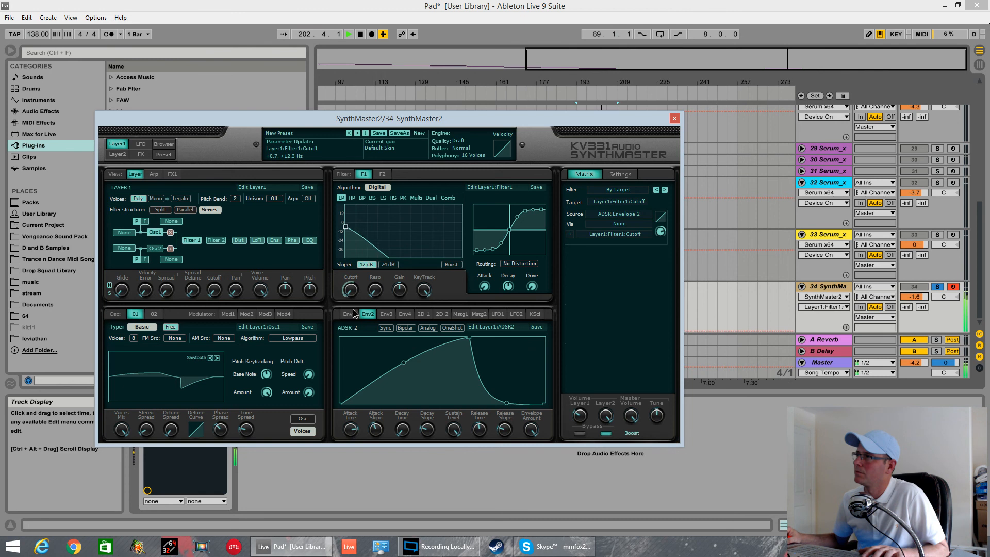
left_click(350, 296)
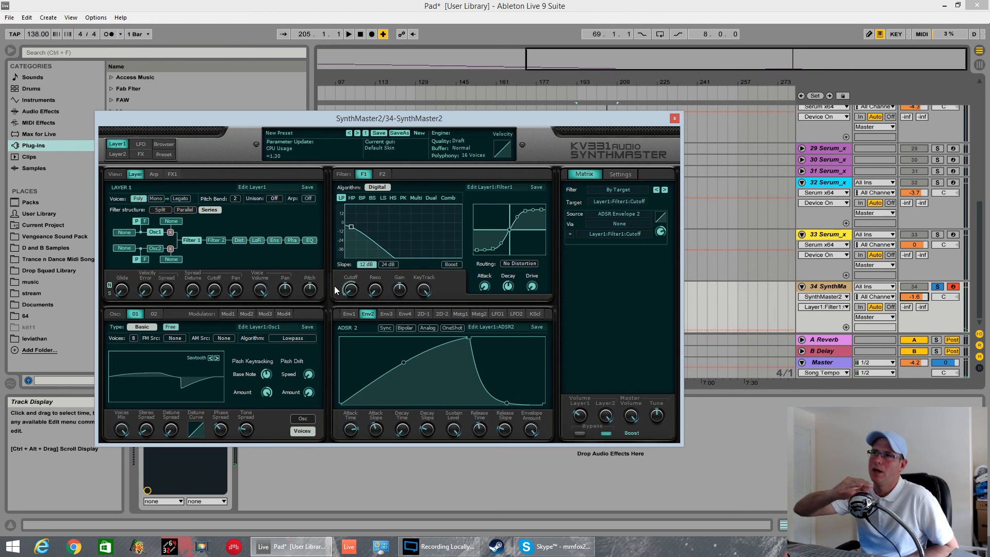
Step: Play the clip to audition the envelope-driven filter sweep, and stop playback
key("space")
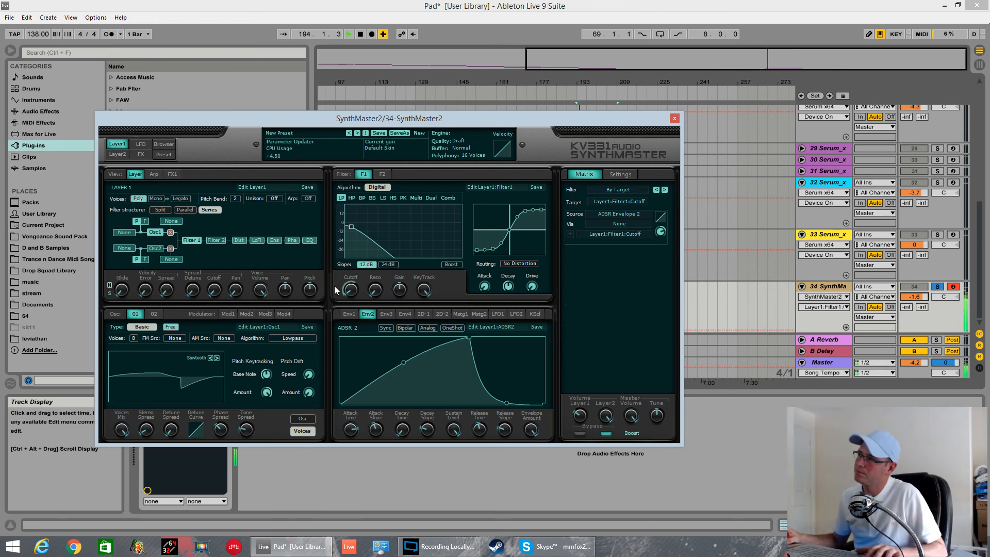
left_click(169, 430)
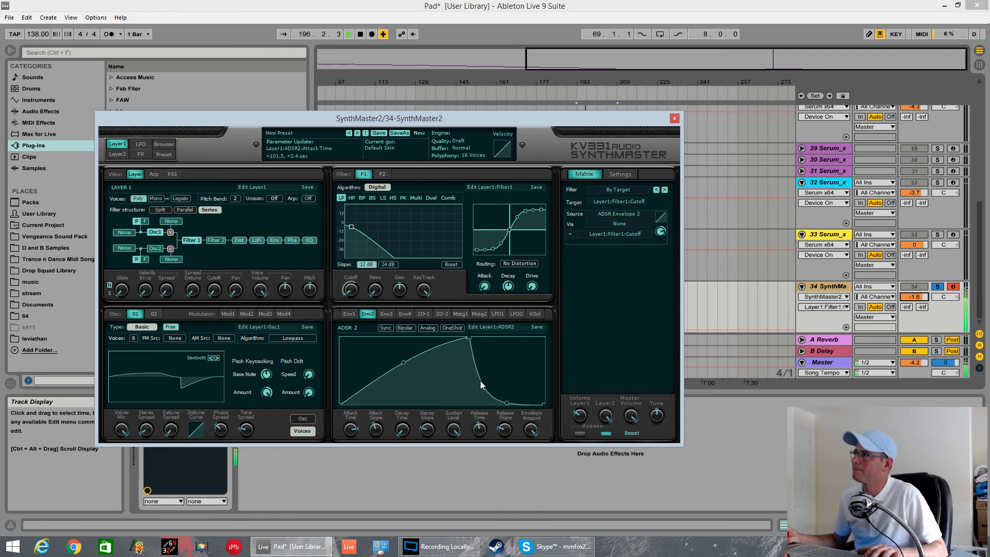
key("space")
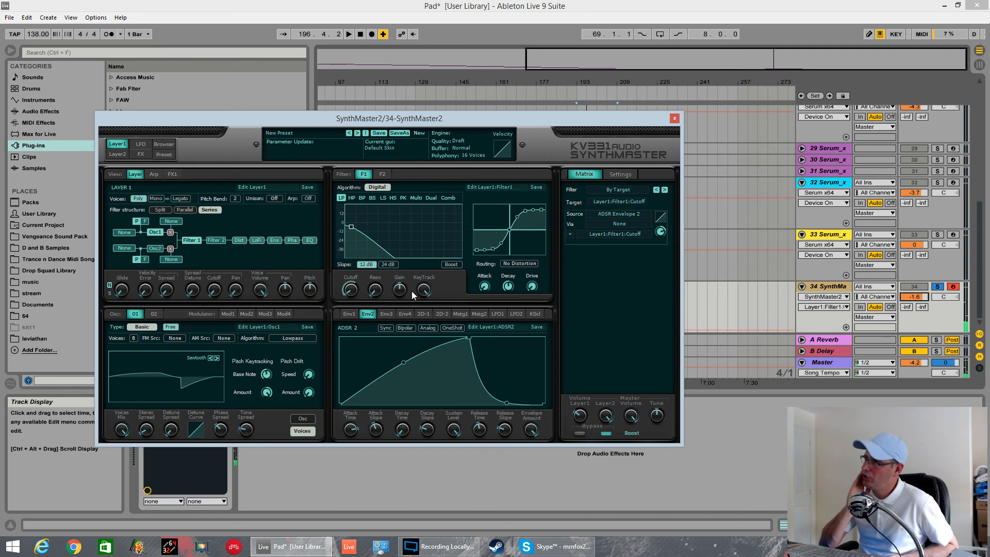
Step: Add LFO 1 with its sine wave as a second modulation source for Filter 1's cutoff and start playback
left_click(497, 314)
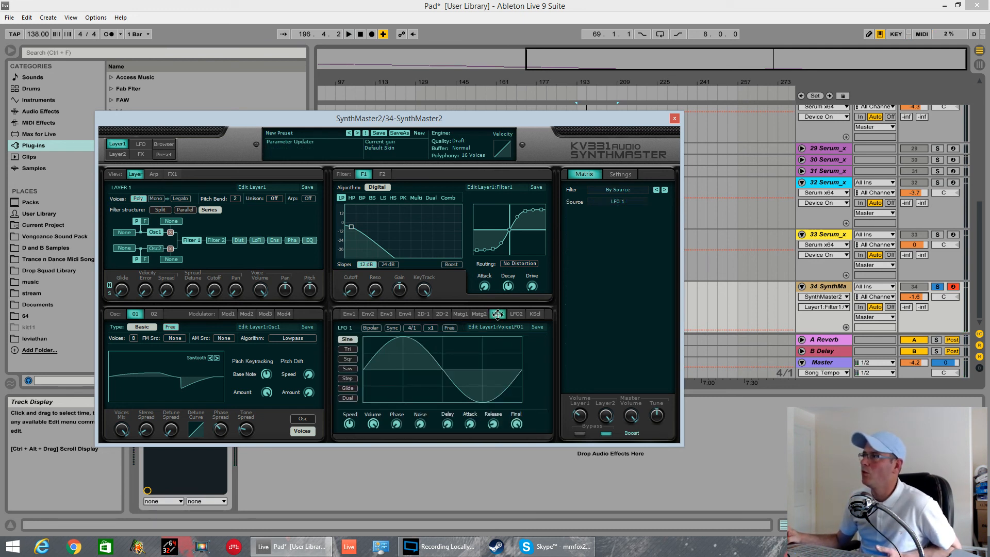
left_click(351, 291)
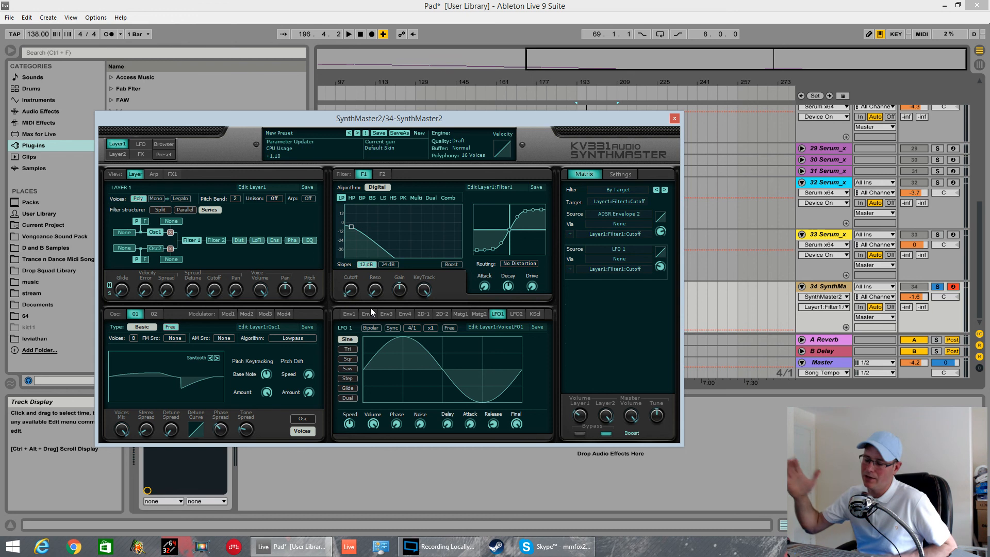
key("space")
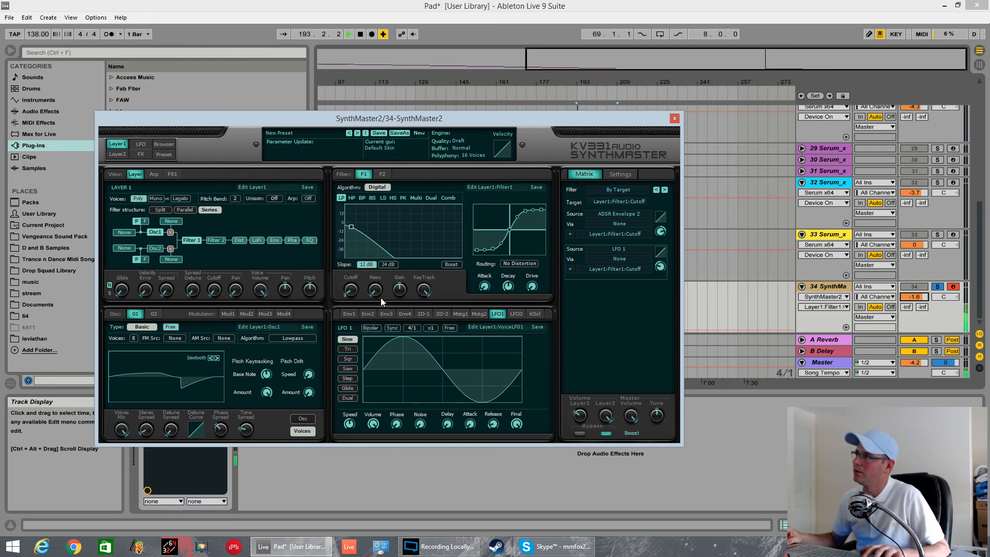
Step: Switch LFO 1 to a triangle wave, sync it to the tempo at a 1/16 rate, and play the clip
key("space")
left_click(348, 349)
left_click(392, 328)
left_click(415, 329)
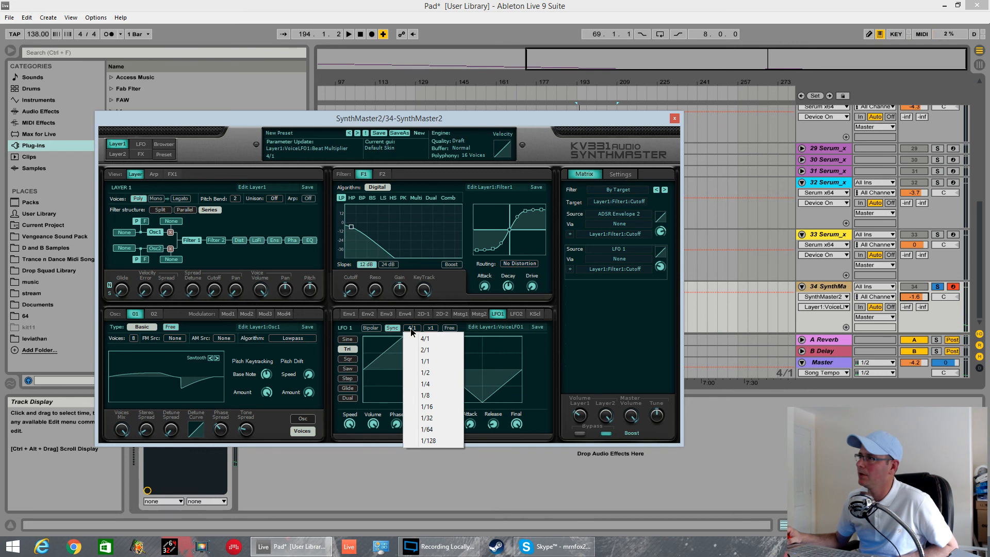
left_click(427, 407)
key("space")
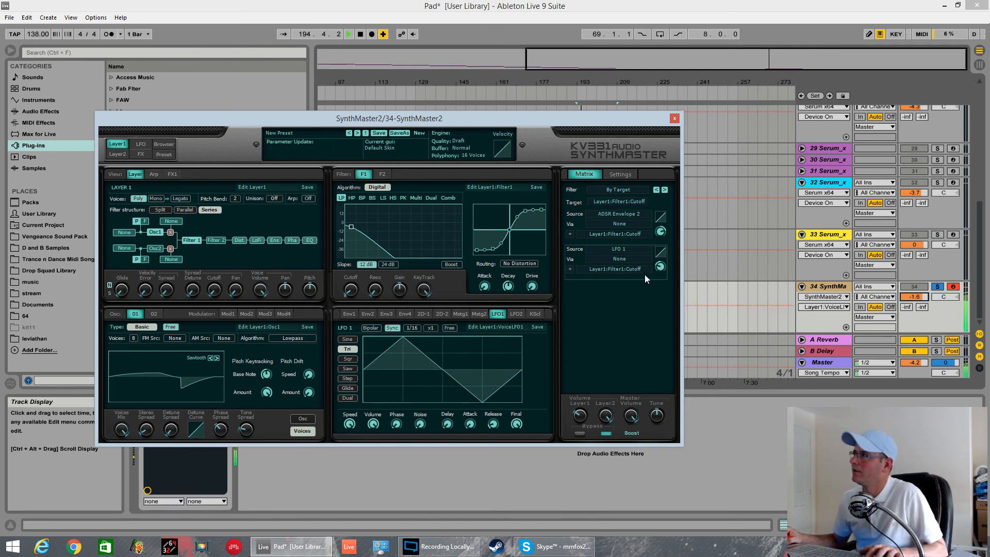
Step: Check Filter 1's cutoff value and LFO 1's modulation amount on it while auditioning the clip
key("space")
left_click(347, 293)
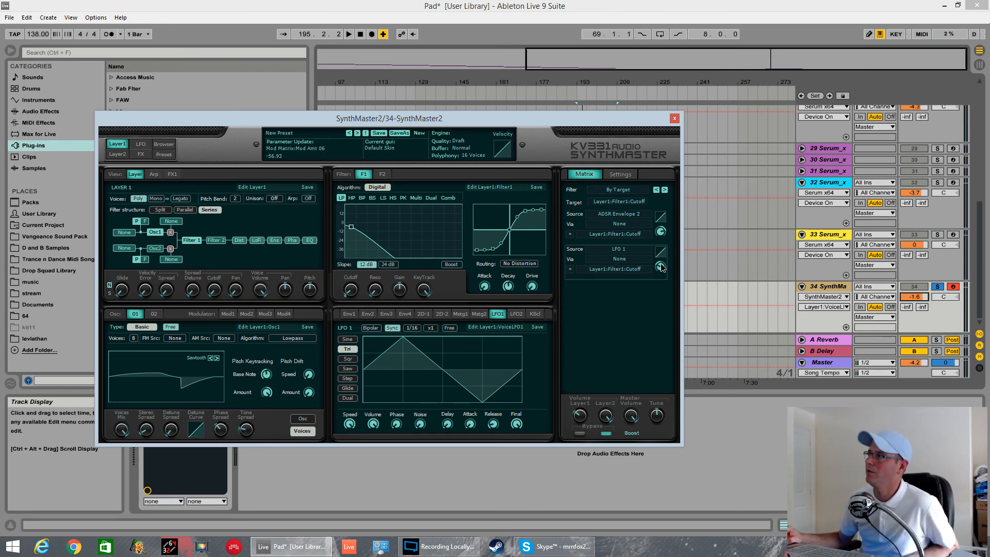
mouse_move(355, 283)
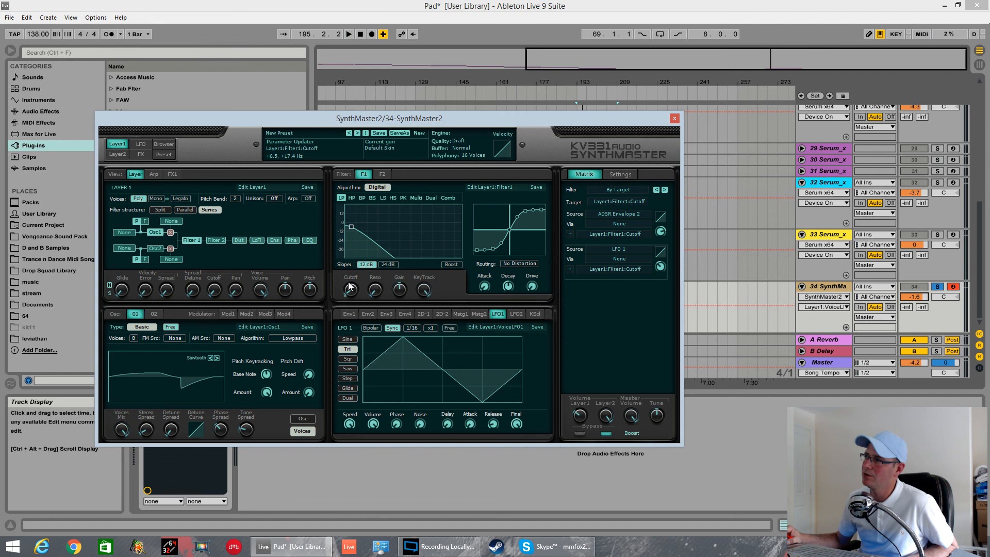
mouse_move(658, 268)
key("space")
left_click_drag(660, 270, 661, 268)
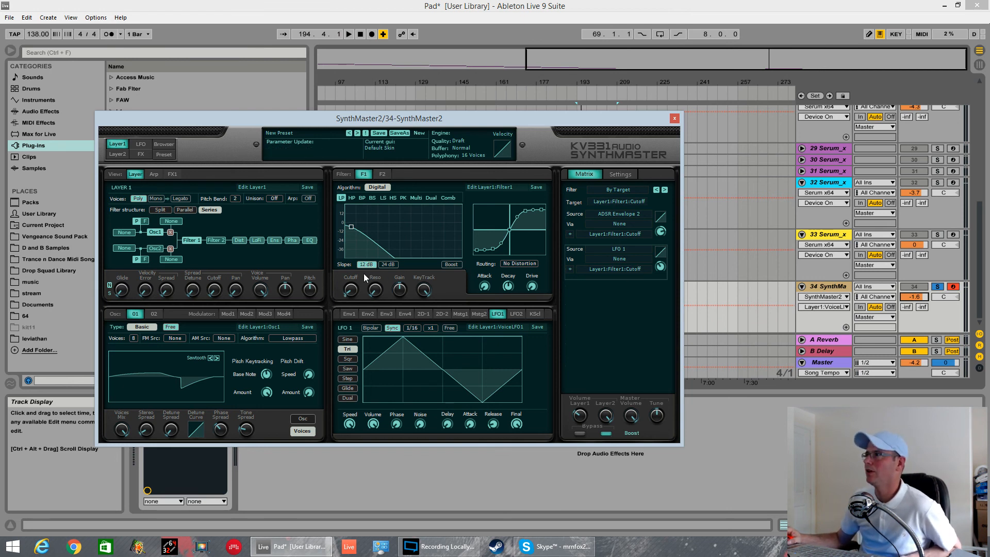
Step: Set ADSR Envelope 2 as the via source for LFO 1's modulation of Filter 1's cutoff
left_click(629, 258)
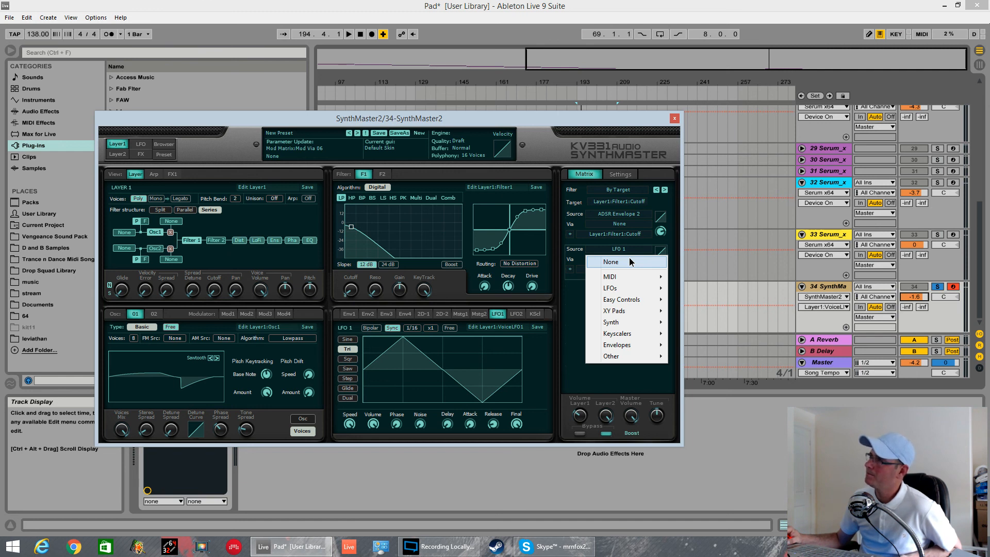
mouse_move(621, 324)
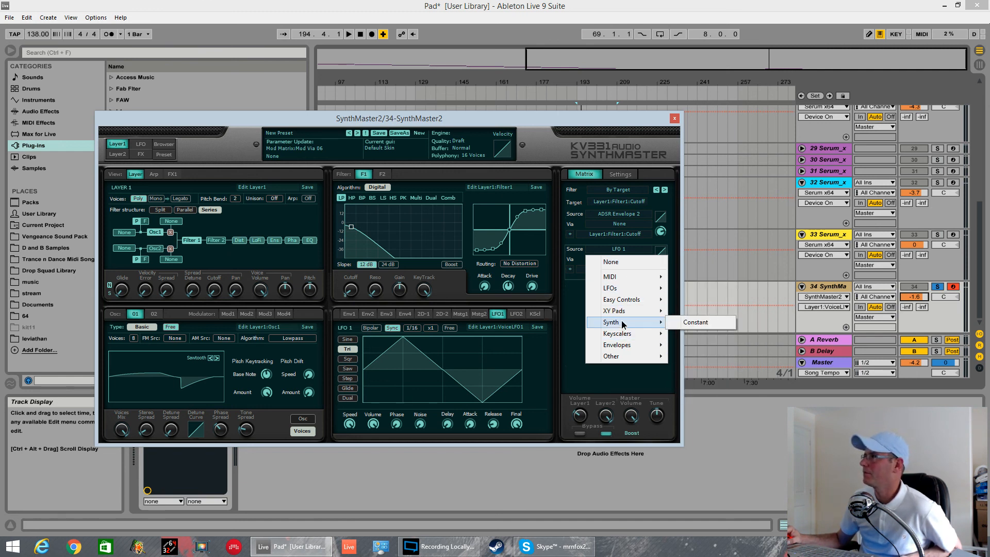
mouse_move(627, 289)
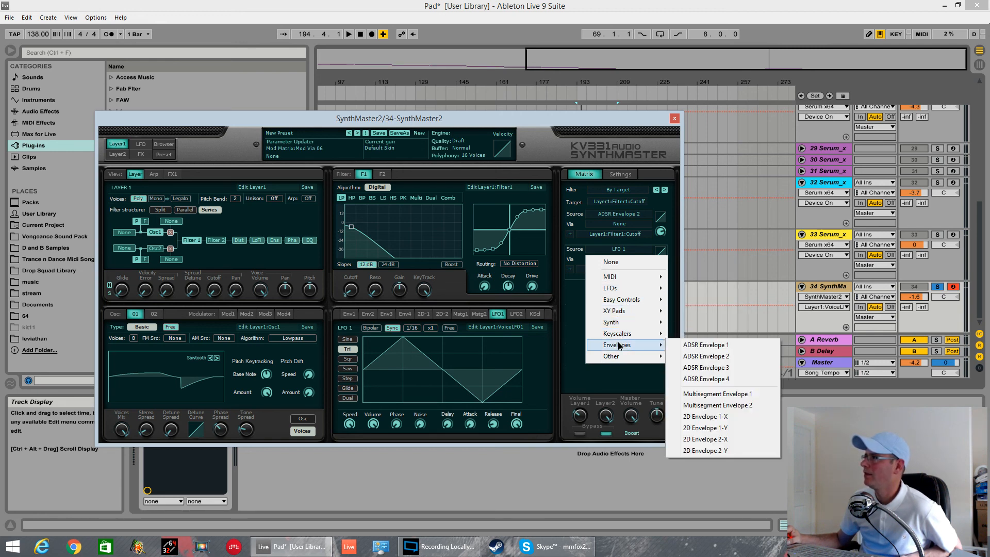
left_click(703, 356)
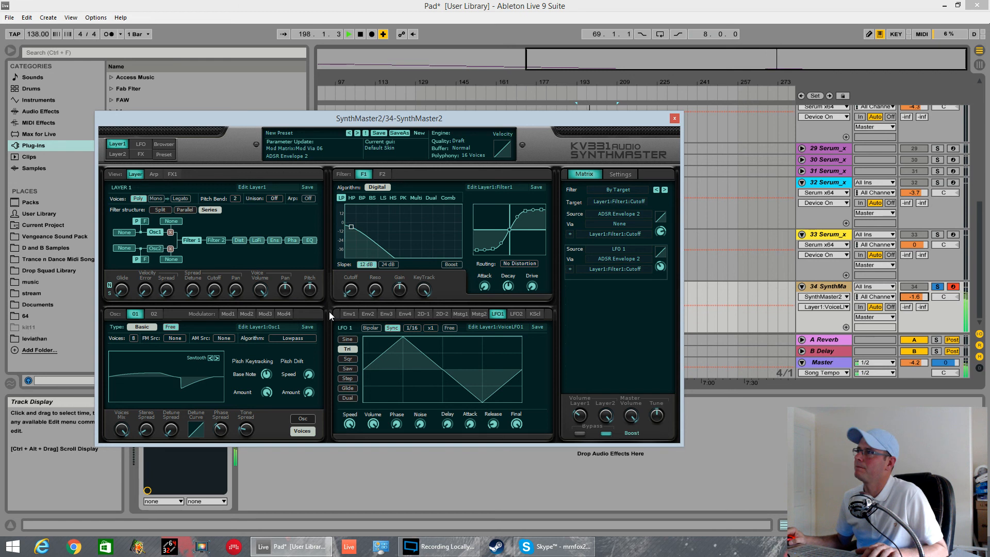
Step: Try LFO 1 at a 1/8 sync rate and restart playback to hear it
left_click(411, 328)
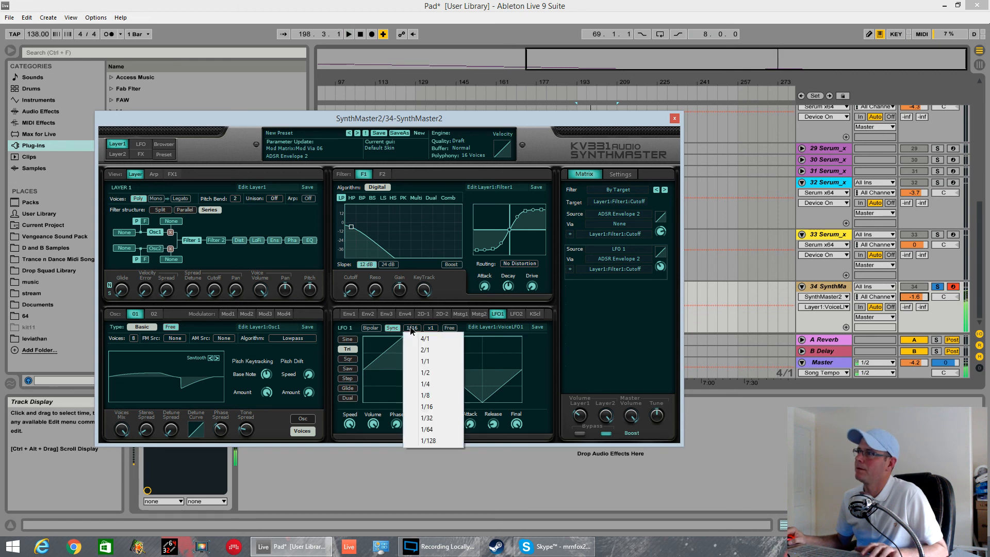
left_click(418, 396)
key("space")
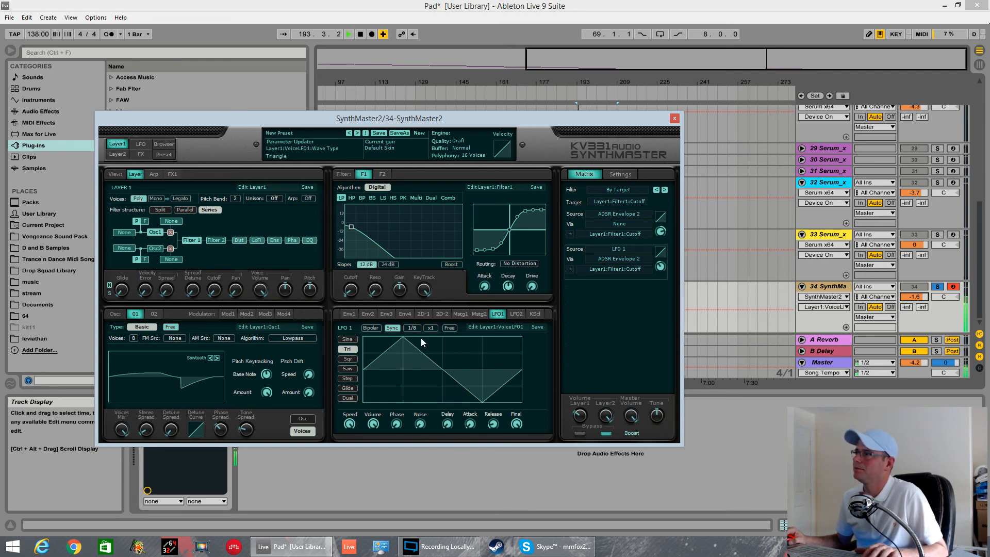
Step: Review ADSR 2, LFO 1 and LFO 2, including LFO 2's available sync rates and speed
left_click(368, 313)
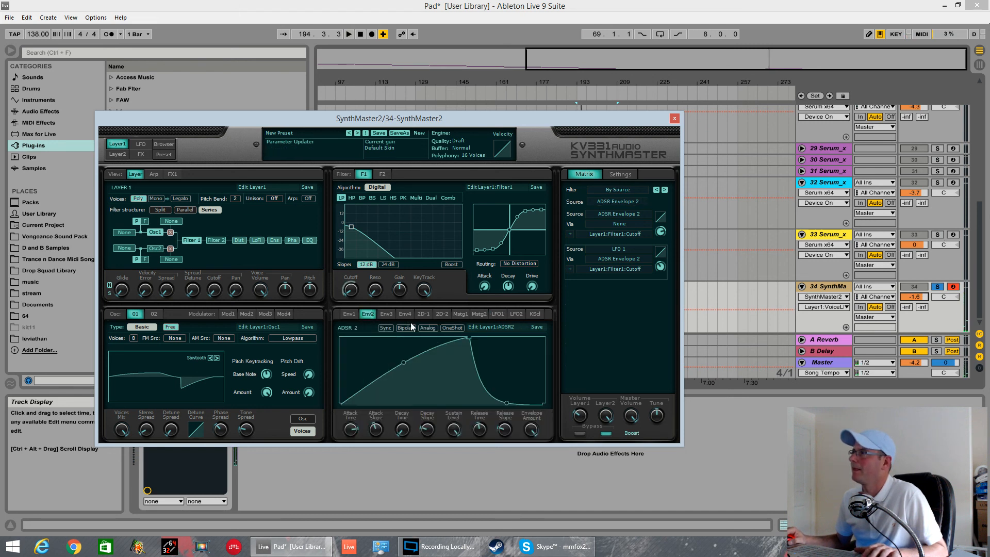
left_click(498, 313)
left_click(516, 314)
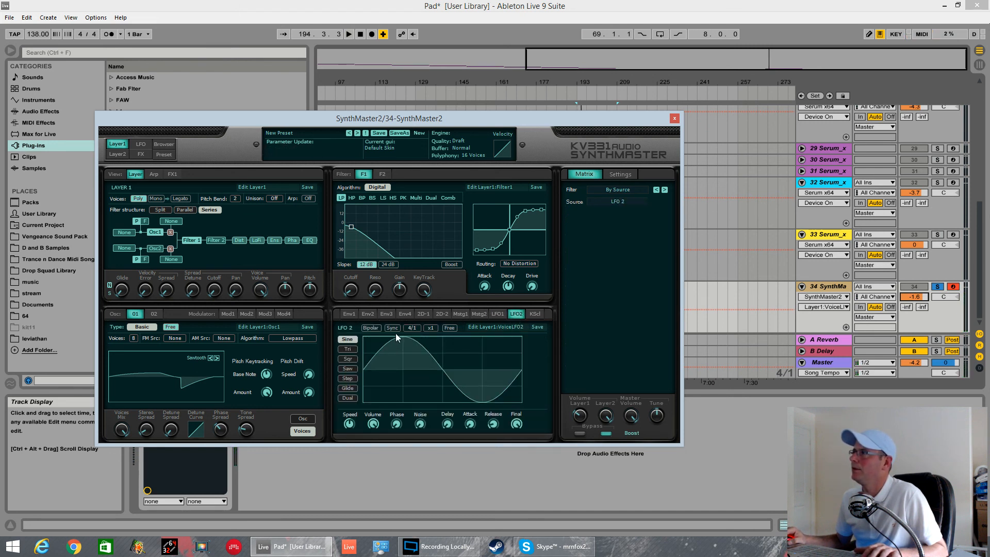
left_click(412, 328)
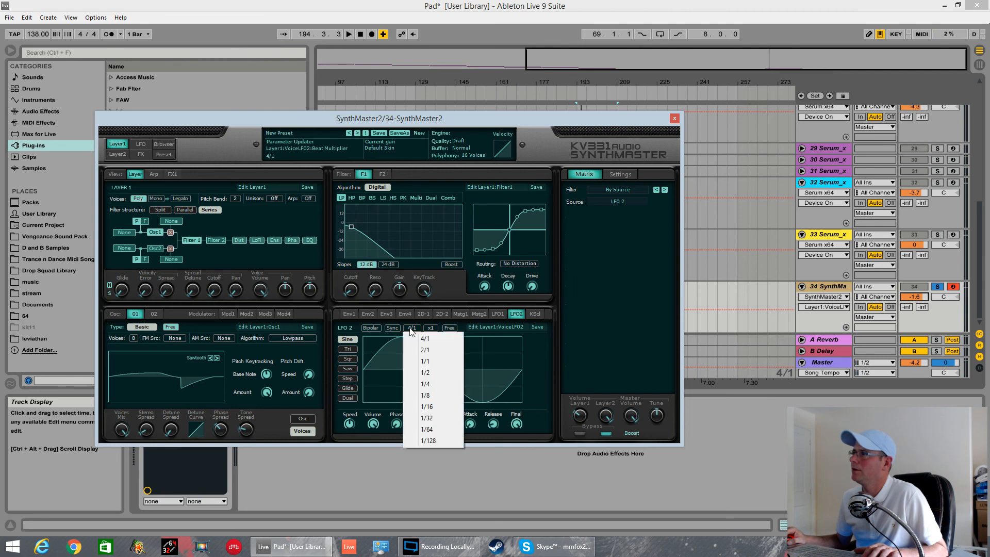
left_click(540, 464)
left_click(351, 424)
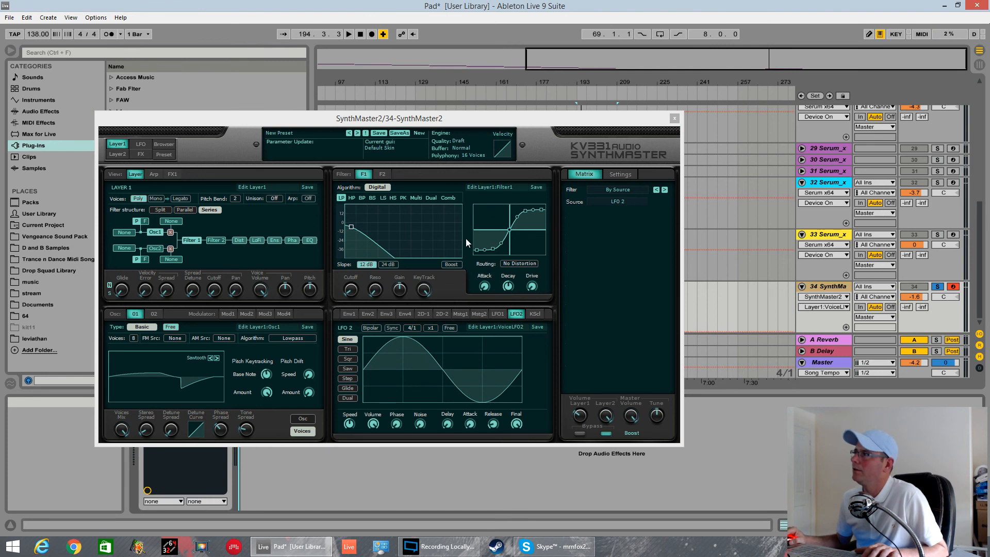
Step: Compare ADSR 2 with LFO 1, and inspect LFO 1's speed, its modulation options and its matrix assignments
left_click(367, 314)
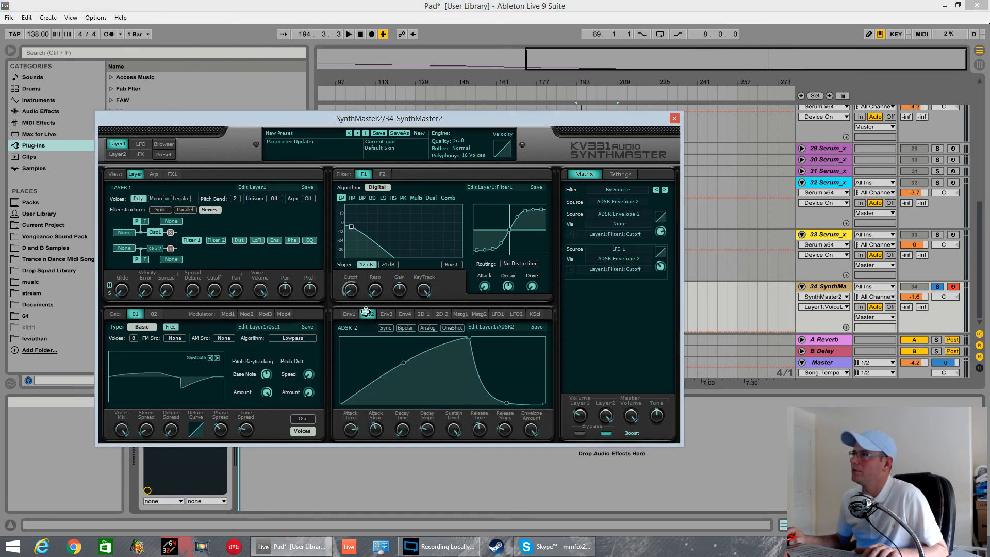
left_click(497, 314)
right_click(350, 423)
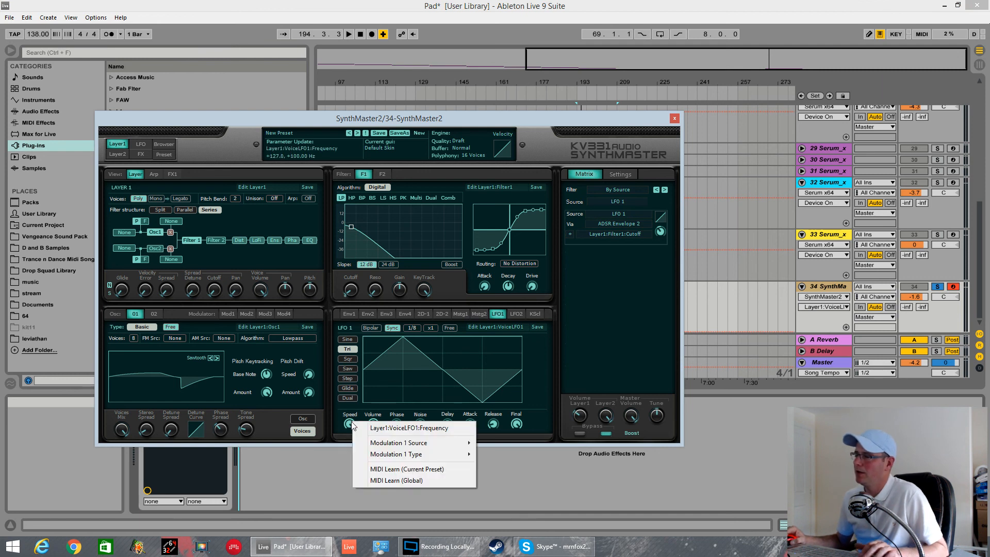
left_click(366, 315)
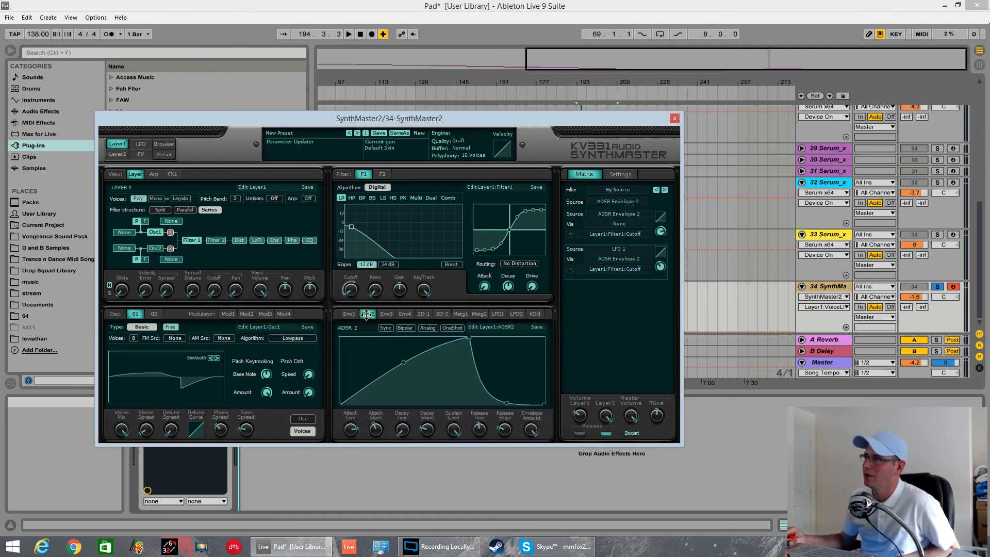
left_click(498, 314)
left_click(376, 362)
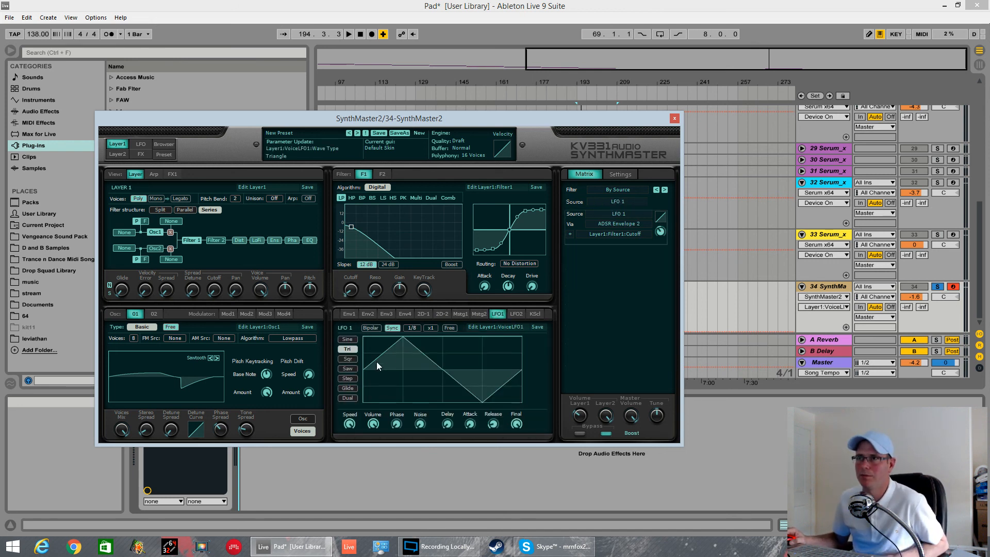
left_click(351, 424)
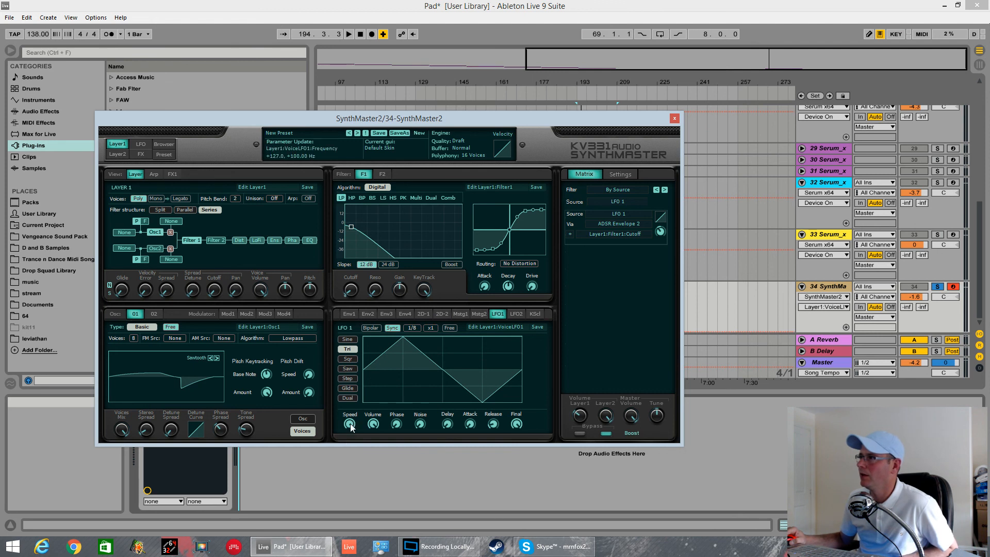
left_click(348, 349)
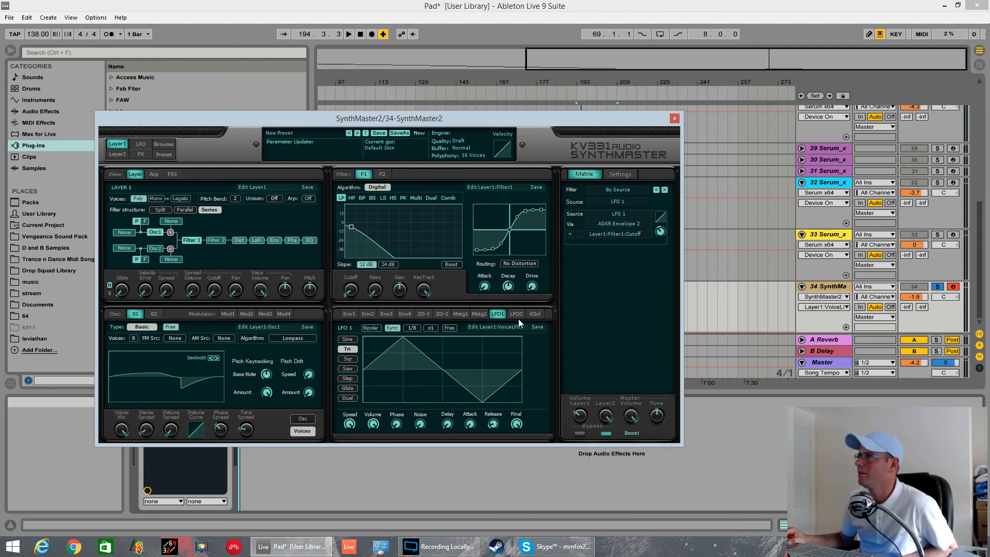
left_click(351, 423)
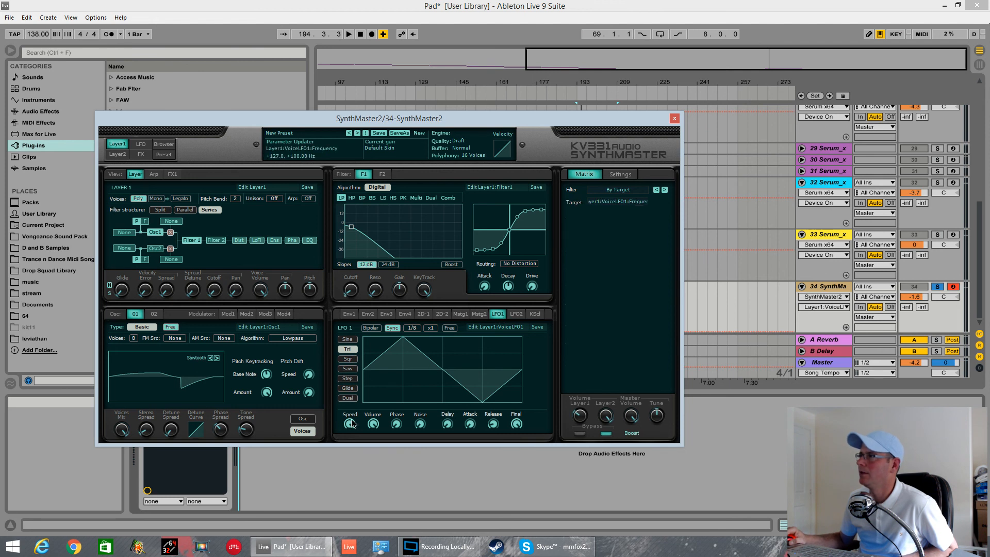
Step: Play the clip and experiment with LFO 1's speed
key("space")
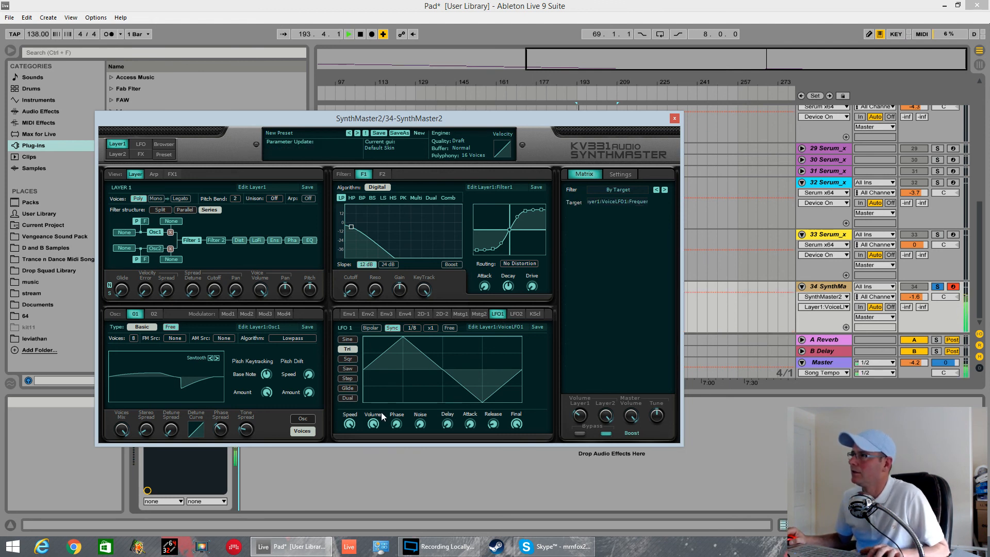
left_click(348, 425)
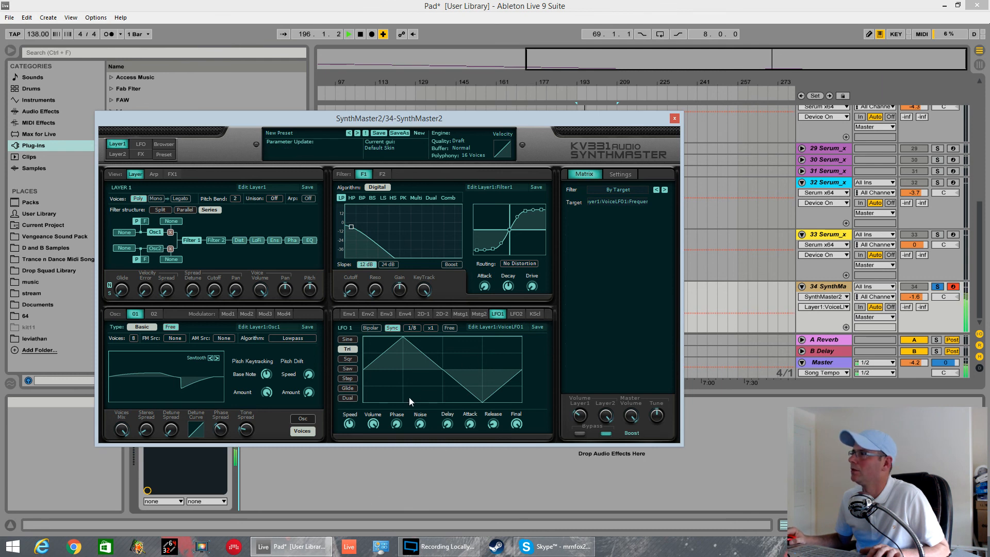
left_click(351, 425)
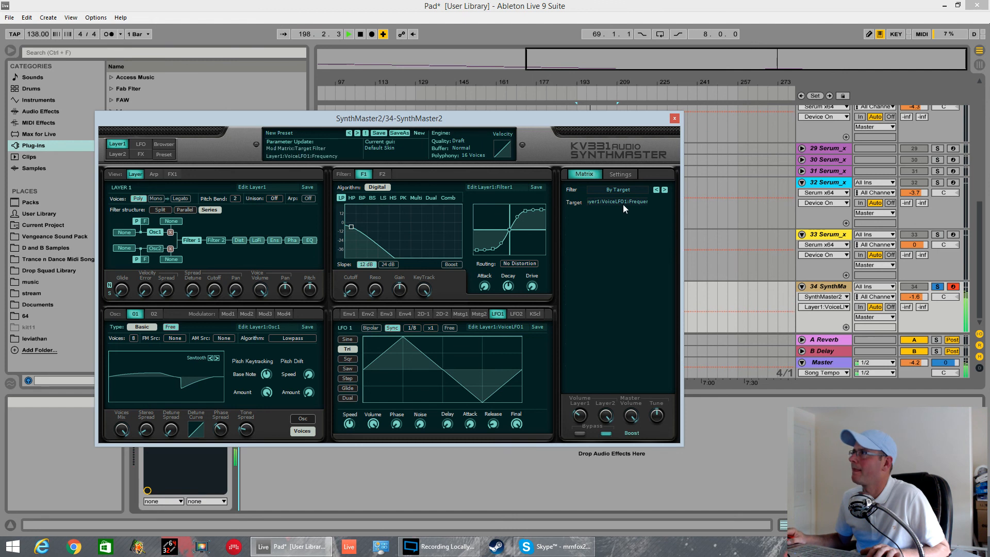
left_click_drag(350, 424, 362, 397)
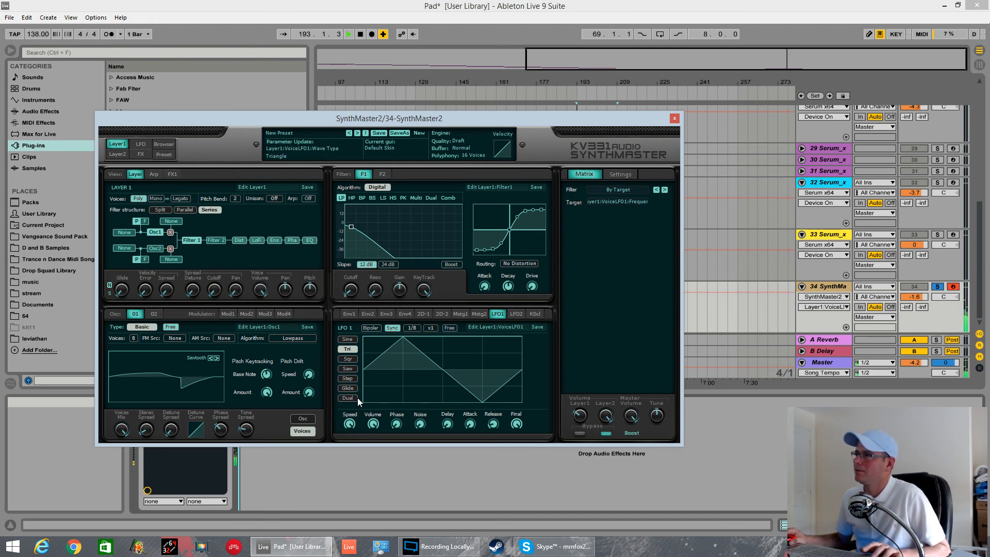
Step: Set LFO 1's sync rate to 1/16 and lower its speed to about 0.03 Hz
left_click(417, 327)
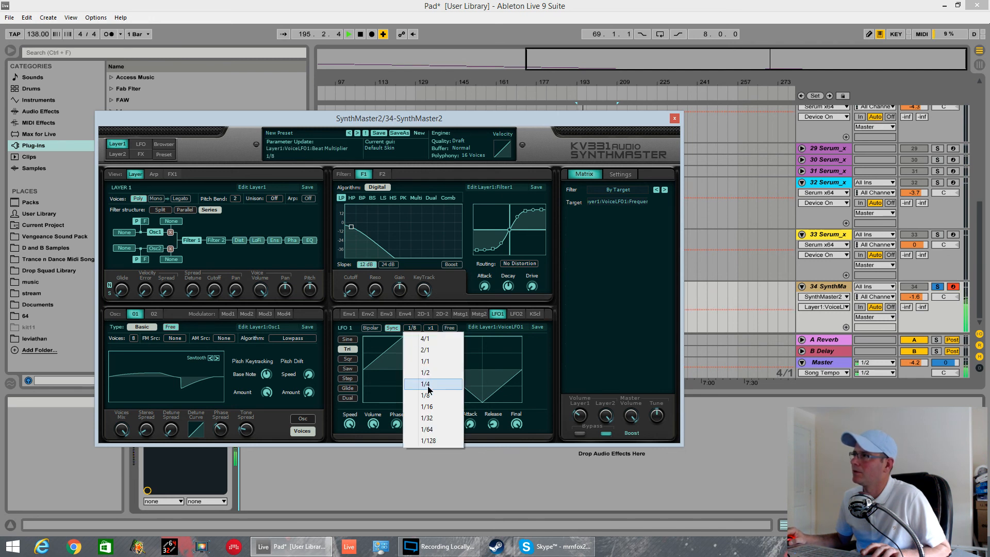
left_click(425, 406)
left_click(348, 424)
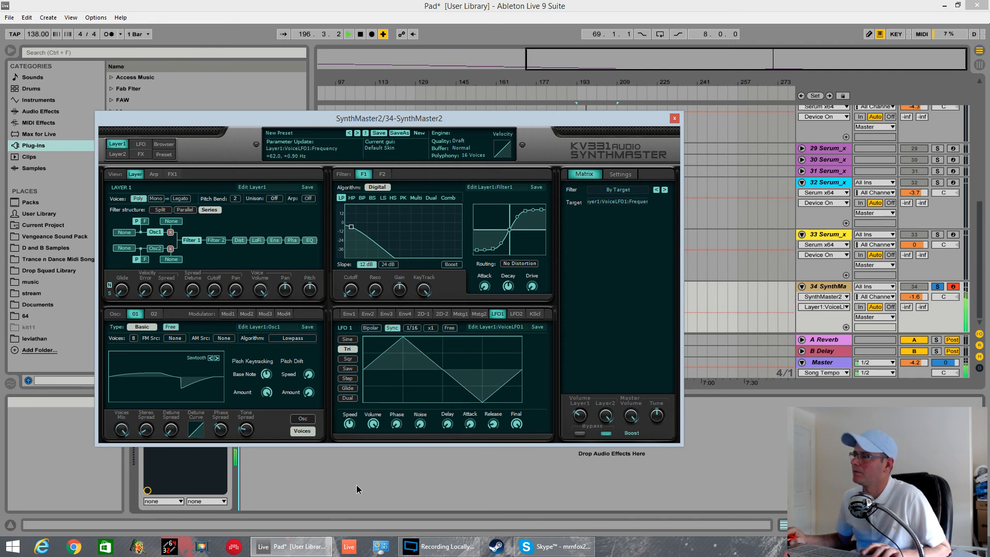
Step: Assign ADSR Envelope 2 as the modulation source for LFO 1's speed
right_click(348, 426)
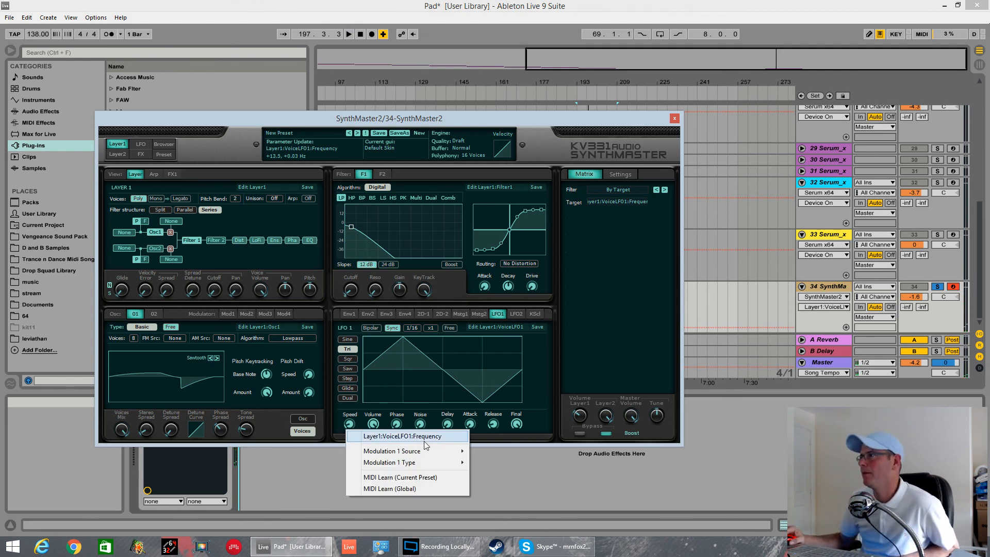
mouse_move(425, 453)
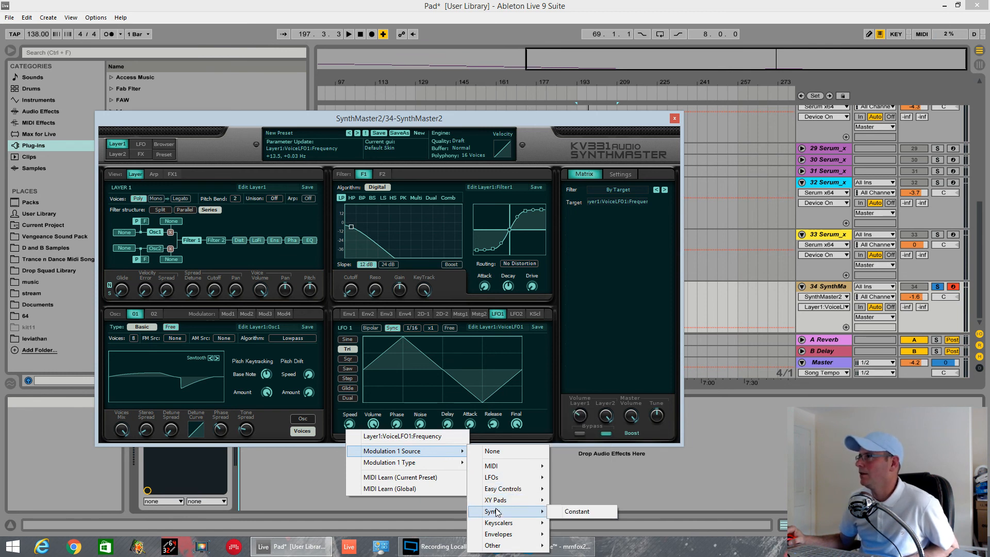
mouse_move(497, 470)
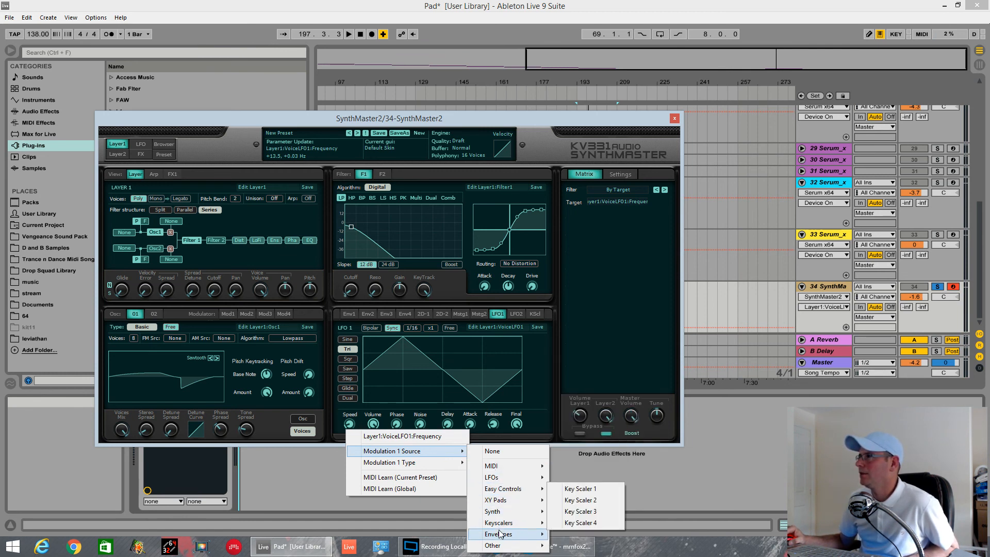
mouse_move(498, 535)
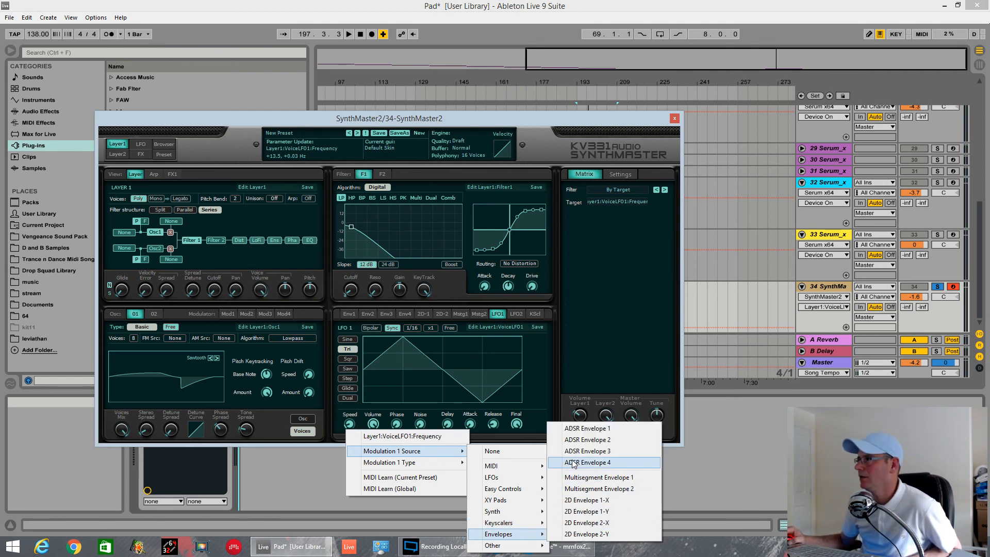
left_click(588, 439)
Step: Set ADSR Envelope 2's modulation amount on LFO 1's frequency to about 100 during playback, and stop the clip
left_click_drag(662, 302, 664, 304)
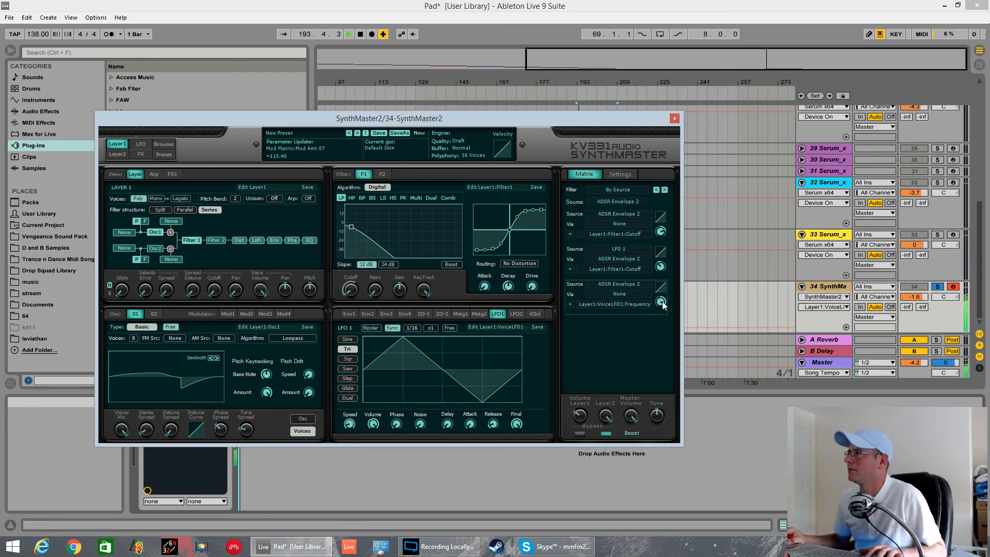
left_click_drag(664, 302, 664, 314)
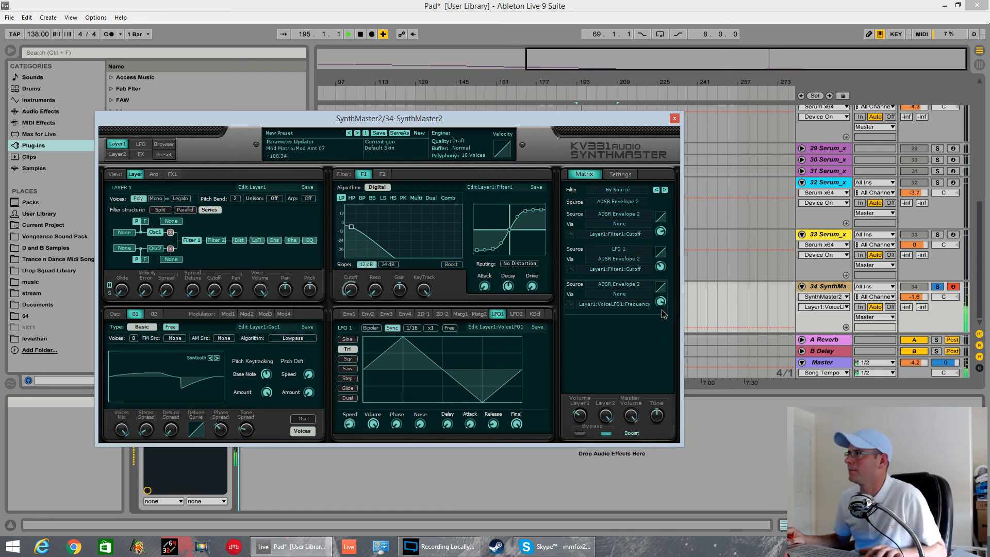
key("space")
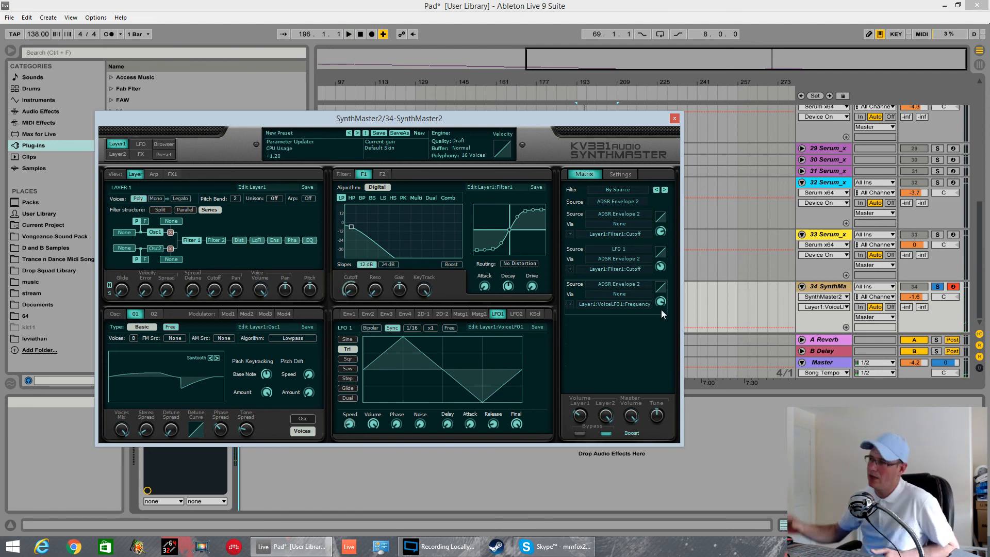
Step: Play the clip and check oscillator 1's detune spread
key("space")
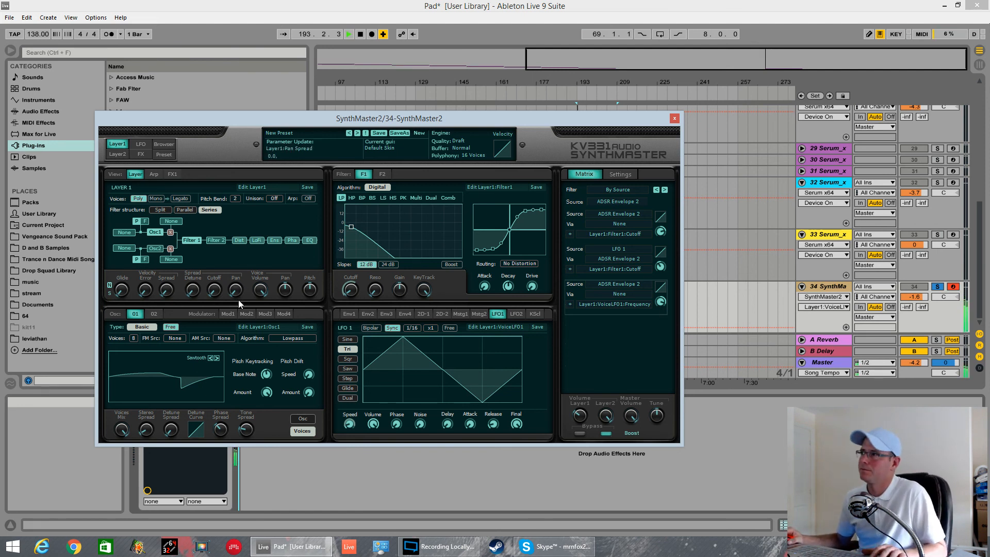
left_click(171, 427)
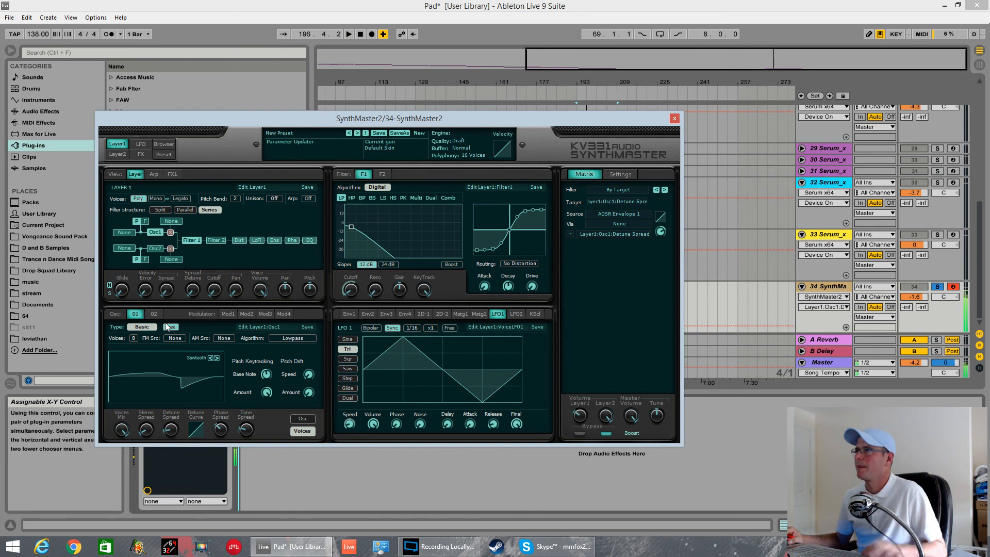
Step: Enable oscillator 2 and set its waveform to Pulse
left_click(155, 252)
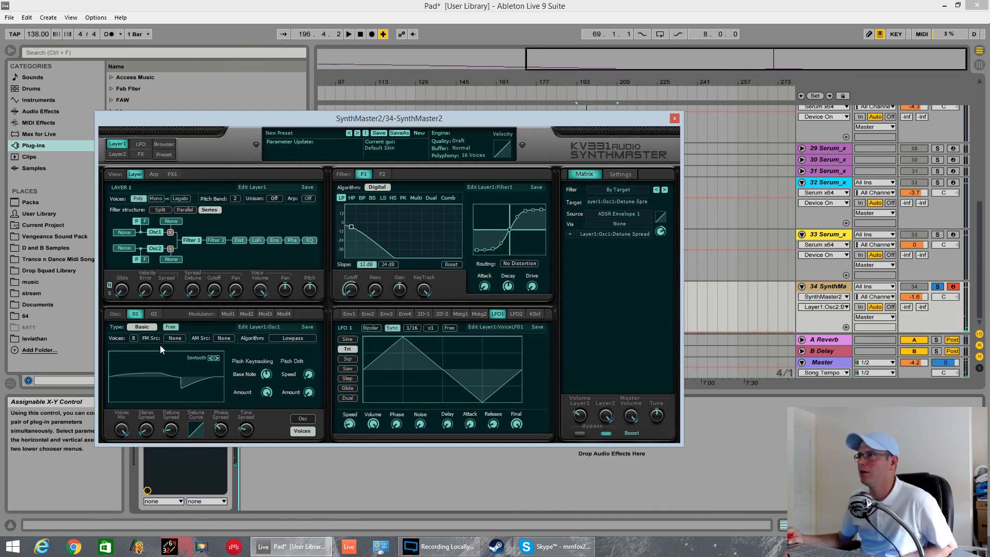
left_click(153, 314)
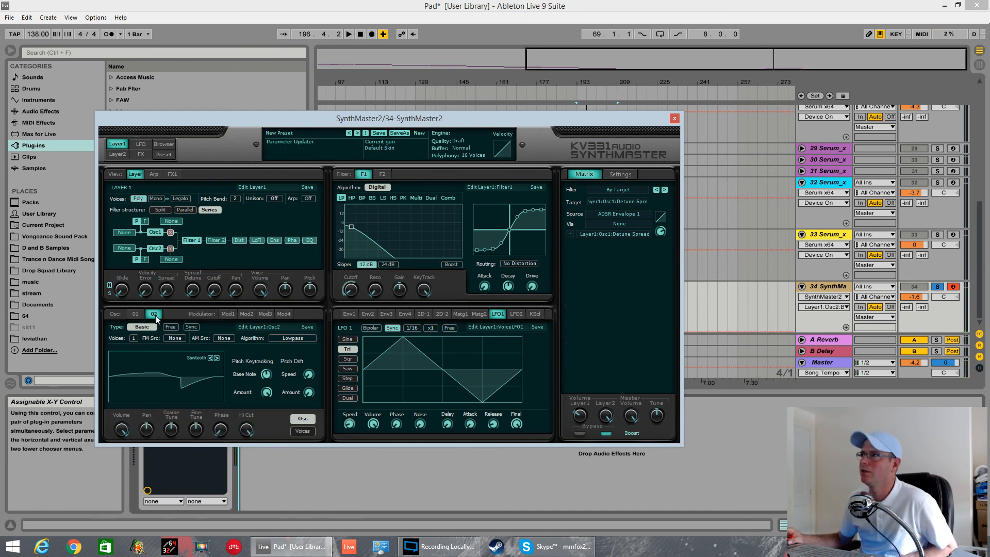
left_click(193, 361)
left_click(145, 403)
Step: Raise oscillator 2's phase while the clip plays, and set its voice count to 8
left_click(220, 436)
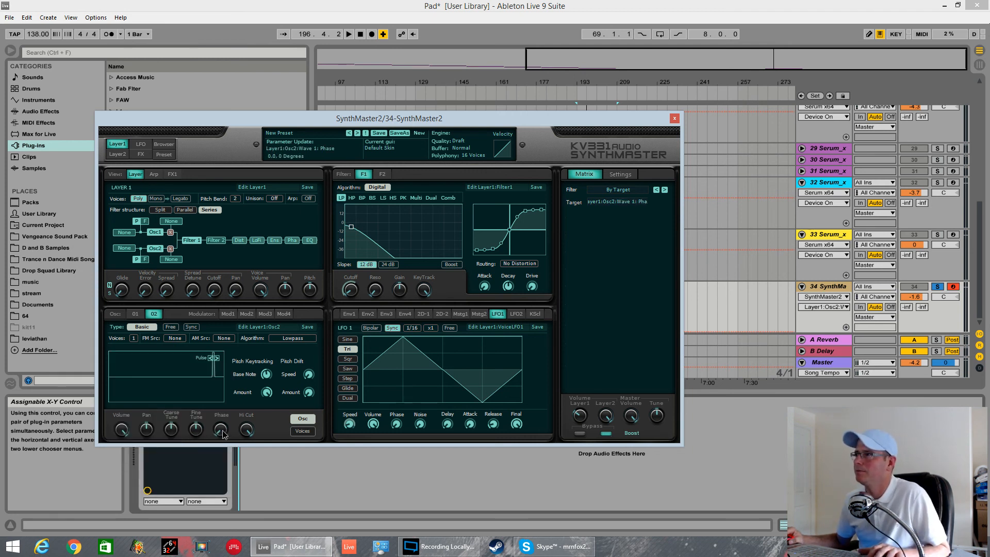
key("space")
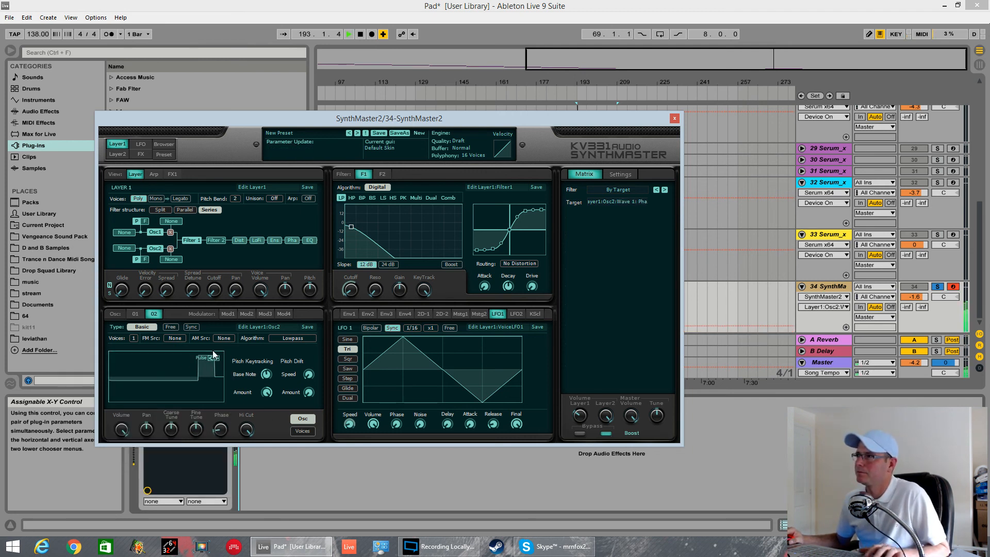
left_click(133, 340)
left_click(150, 427)
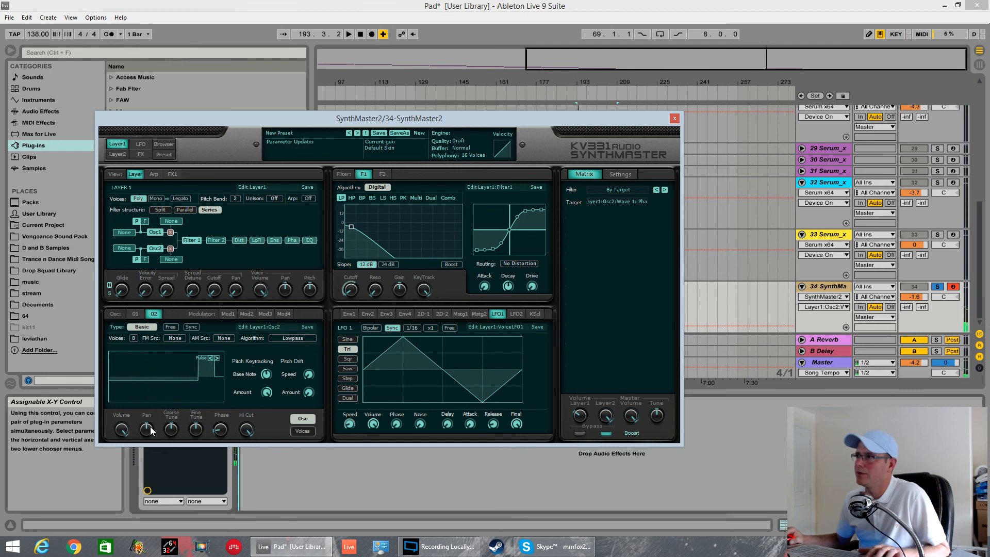
Step: Adjust the detune spread of oscillator 2's voices and audition the clip
left_click(293, 431)
left_click_drag(152, 430, 176, 420)
key("space")
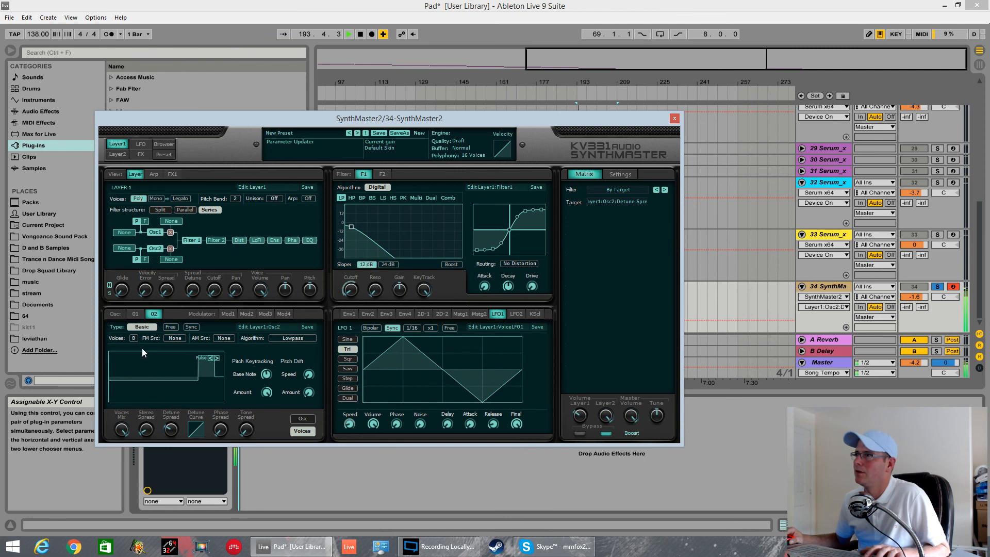
key("space")
Step: Lower oscillator 2's coarse tune to about -11 semitones and play the clip
left_click(309, 418)
left_click_drag(172, 431, 172, 447)
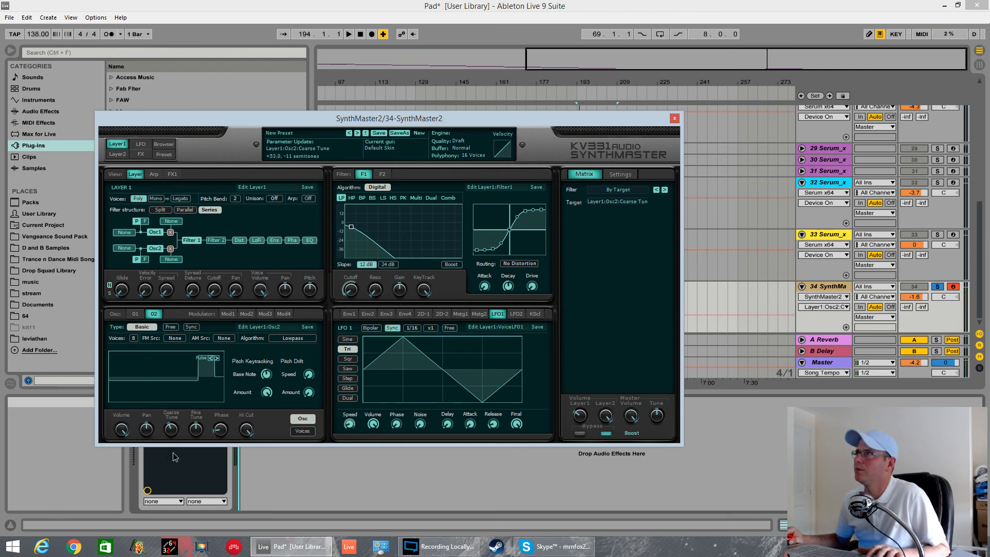
key("space")
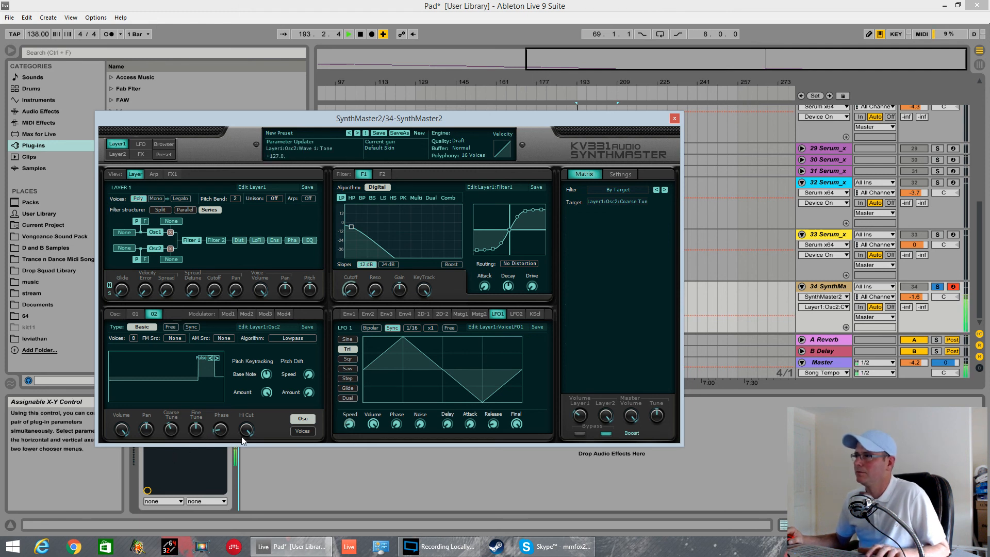
Step: Set oscillator 2 to Free mode and raise its phase slightly while auditioning the clip
left_click(170, 327)
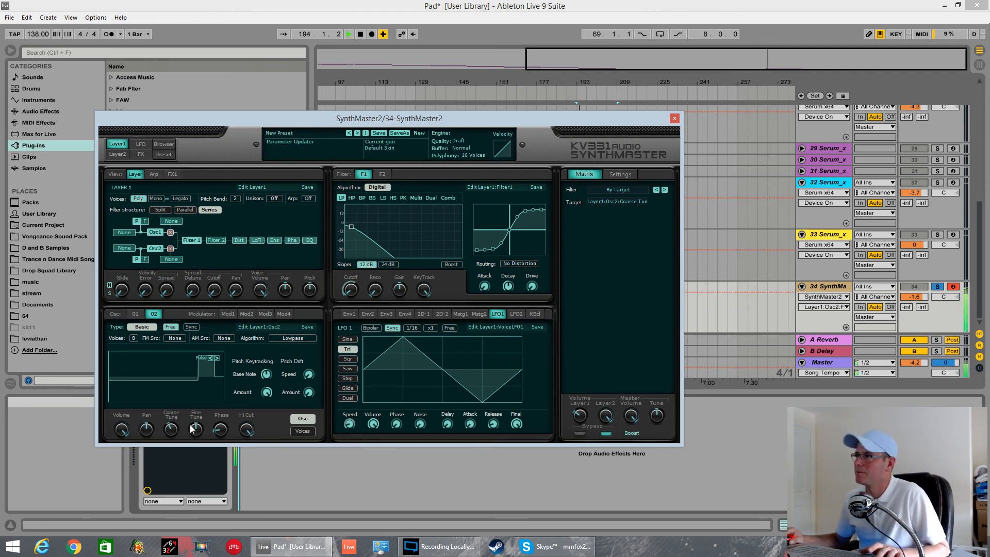
key("space")
left_click_drag(223, 431, 244, 418)
key("space")
key("space")
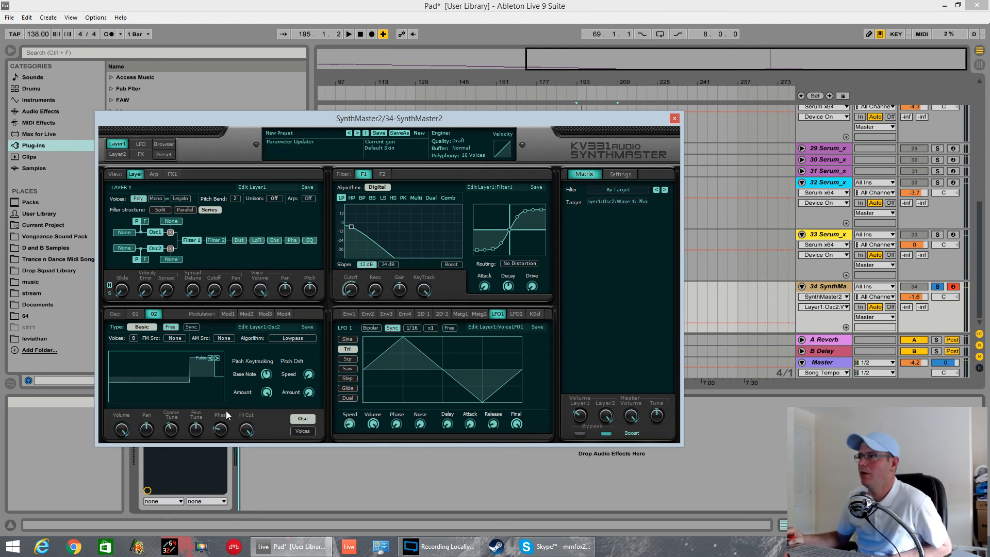
Step: Assign LFO 2 as the modulation source for oscillator 2's phase and audition the clip
left_click(515, 314)
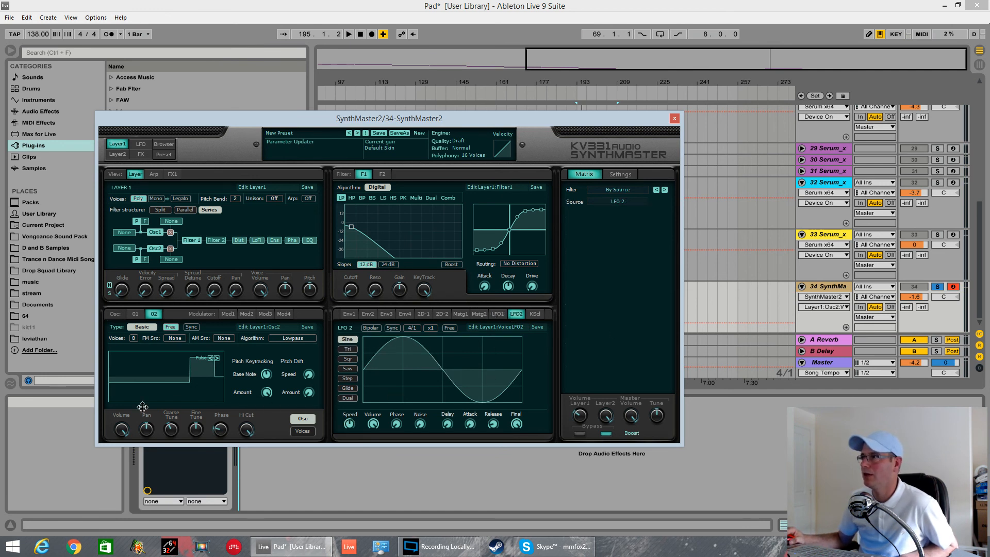
left_click_drag(215, 427, 222, 433)
key("space")
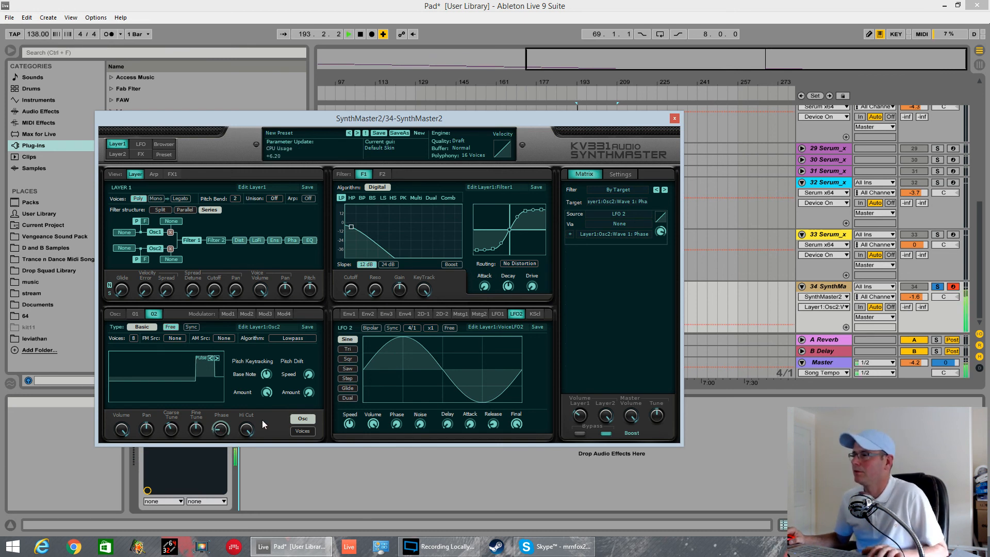
key("space")
Step: Set LFO 2 to a Tri wave at a 1/1 rate and audition the clip
left_click(347, 349)
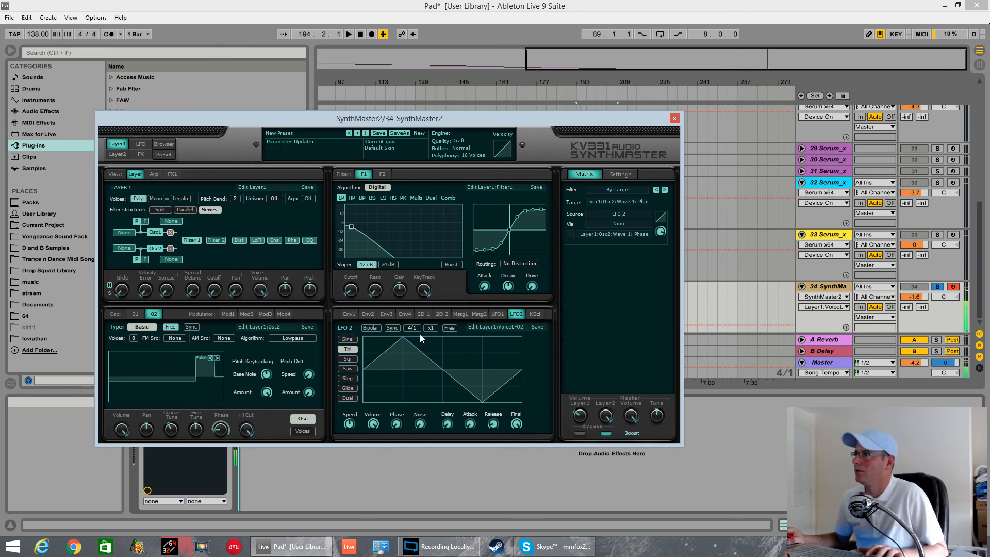
left_click(412, 328)
left_click(438, 363)
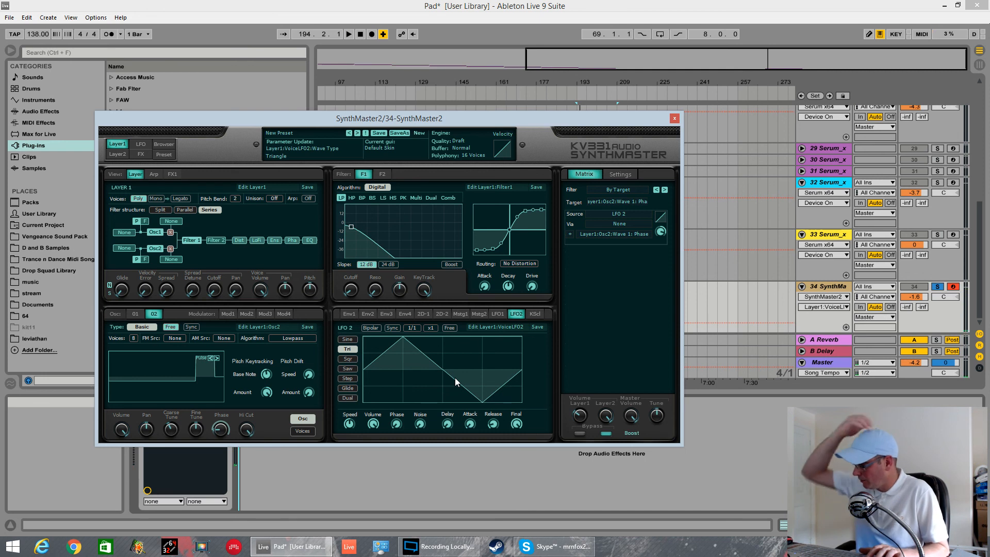
key("space")
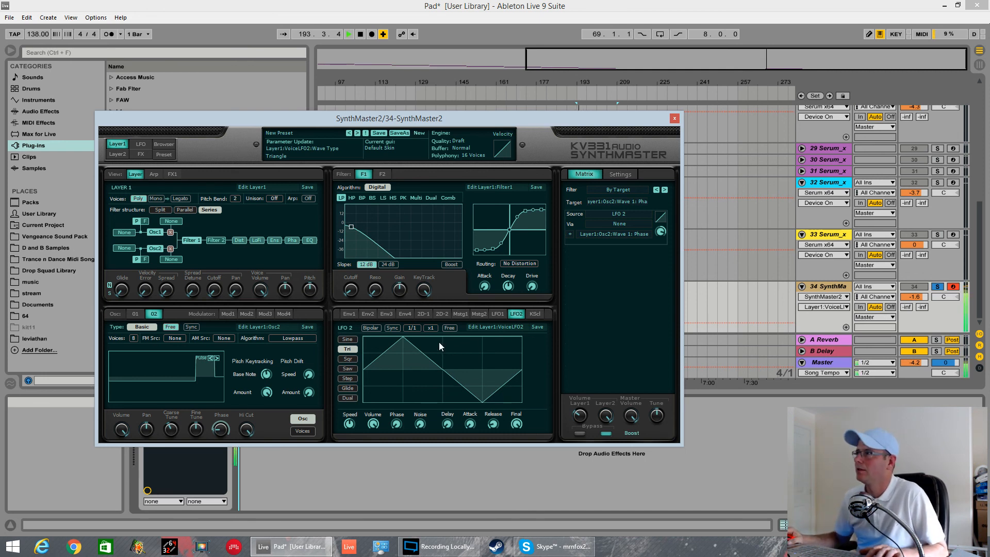
key("space")
Step: Try a 4/1 rate for LFO 2 during playback, and return it to 1/1
left_click(412, 328)
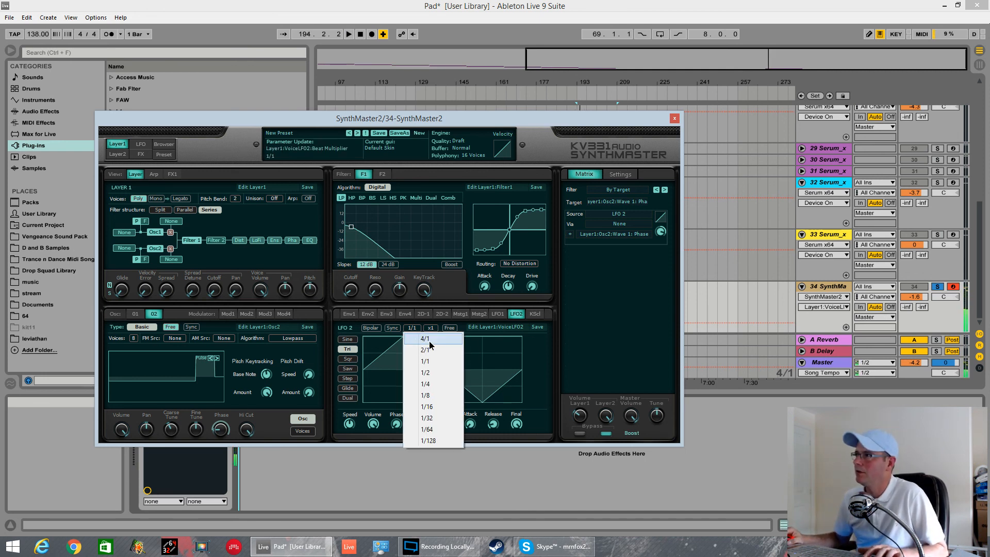
left_click(429, 339)
key("space")
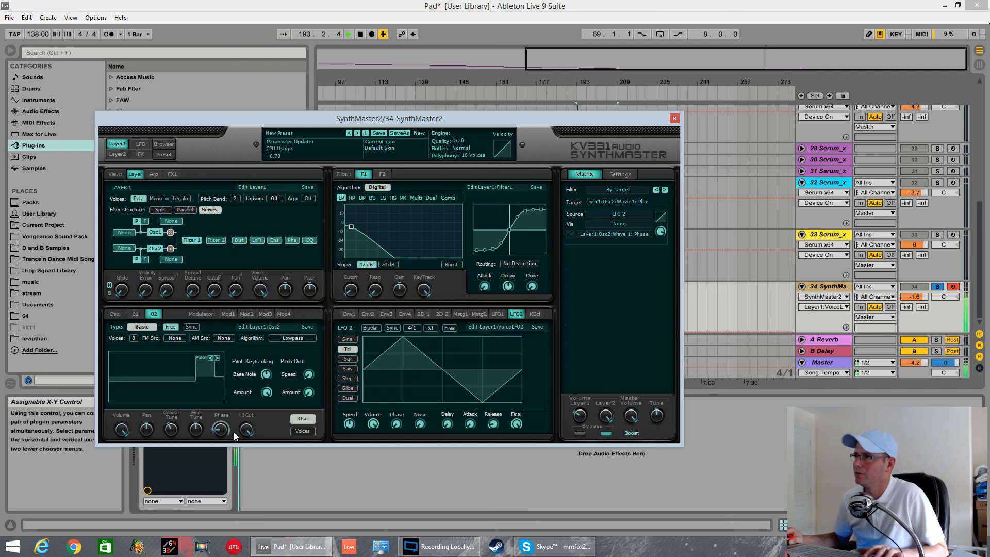
key("space")
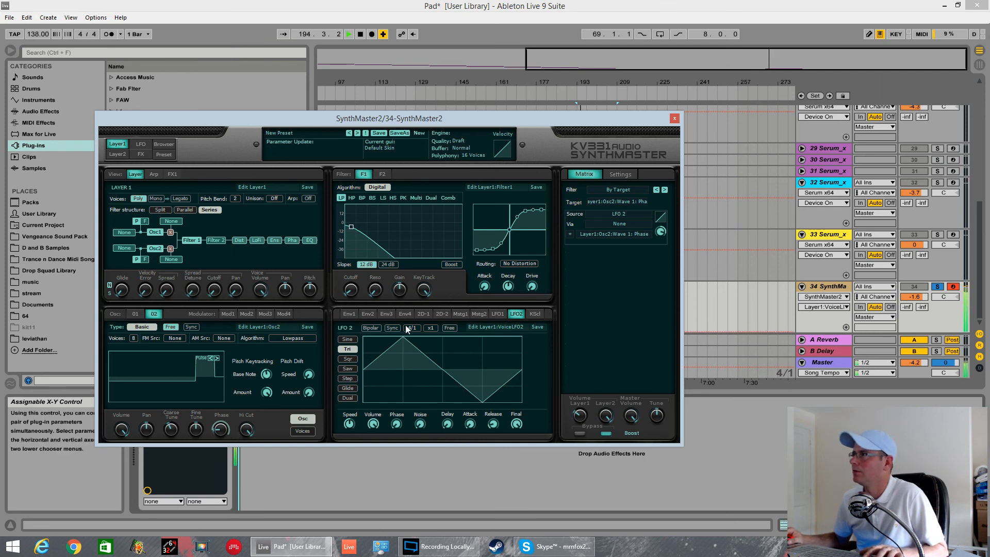
left_click(412, 328)
left_click(431, 356)
Step: During playback, set oscillator 2's phase to about 104 degrees and adjust LFO 2's modulation amount on it
key("space")
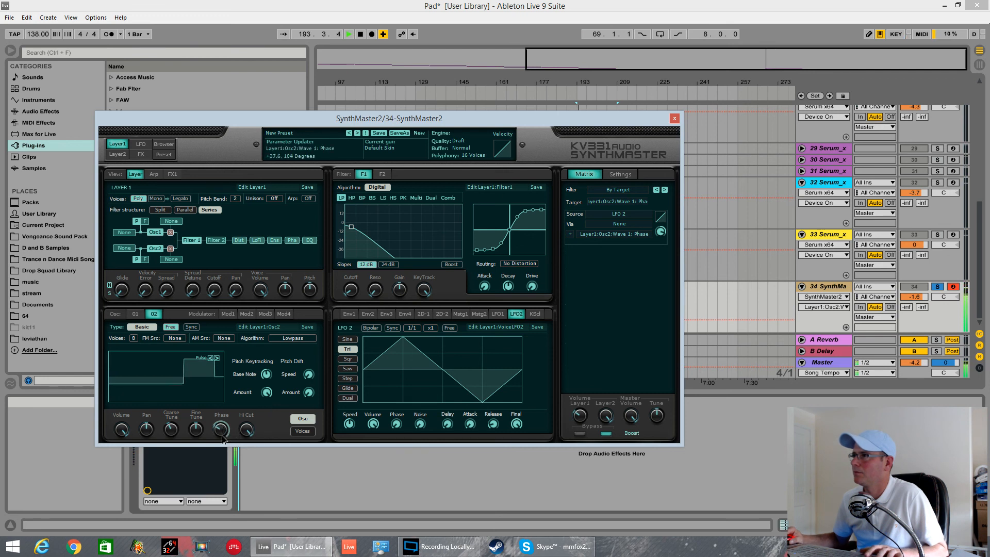
left_click(660, 233)
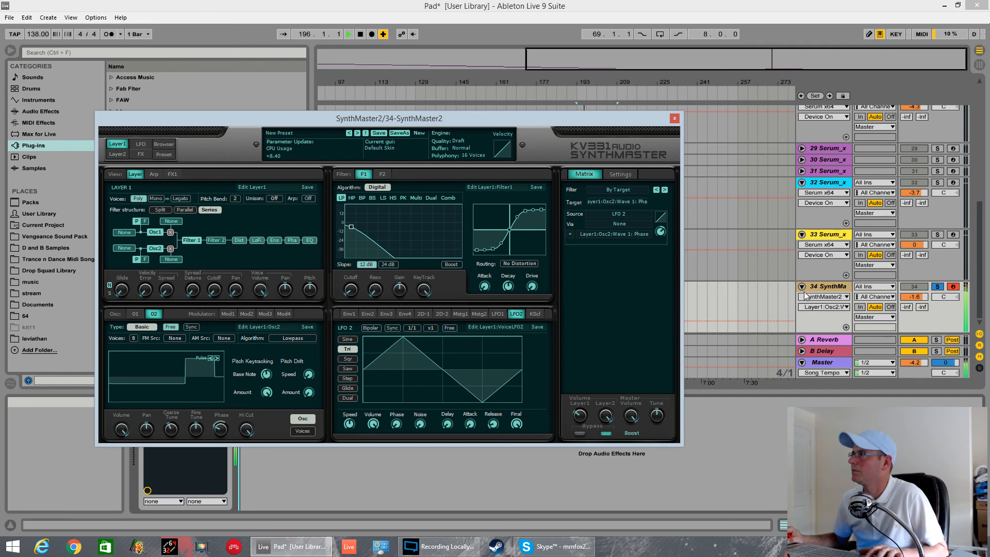
Step: Set Layer 1's volume to about 25 while the clip plays
left_click(581, 417)
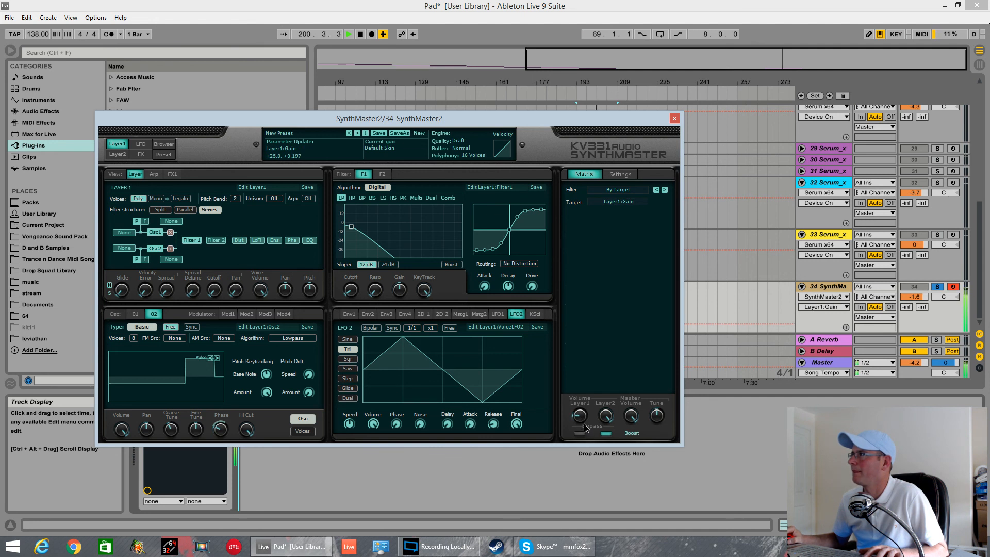
Step: Examine the synth's global effects page and Layer 1's effect slots, and return to the Layer 1 view
left_click(140, 154)
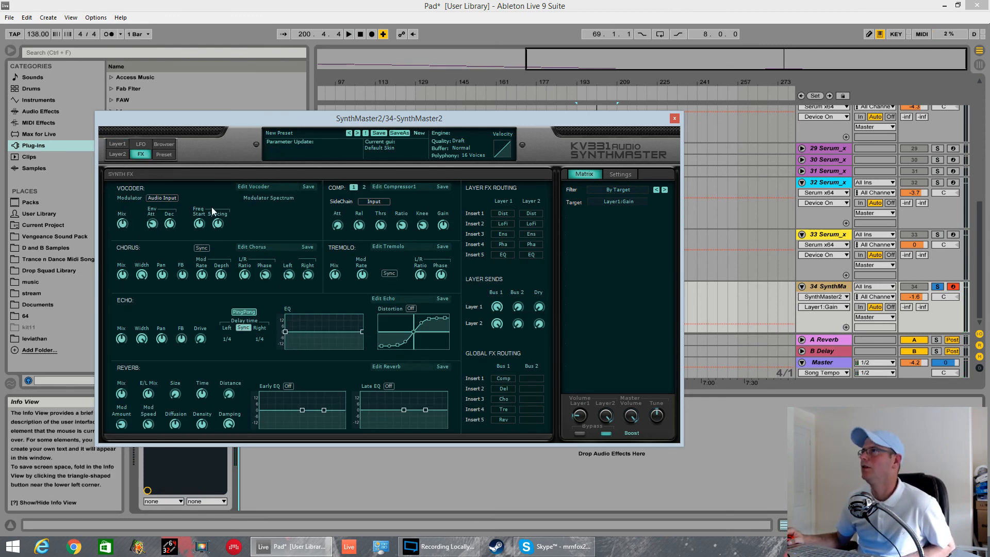
left_click(122, 146)
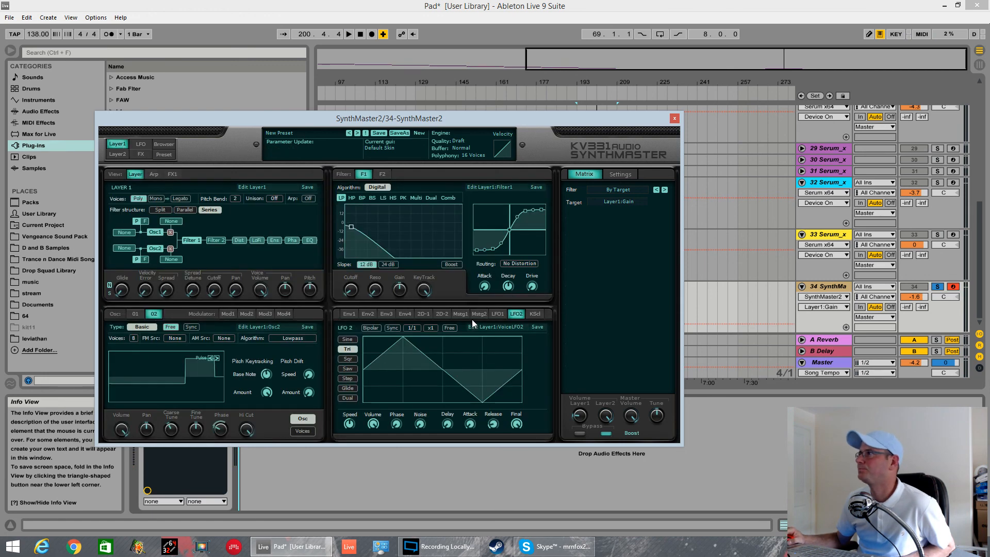
left_click(495, 314)
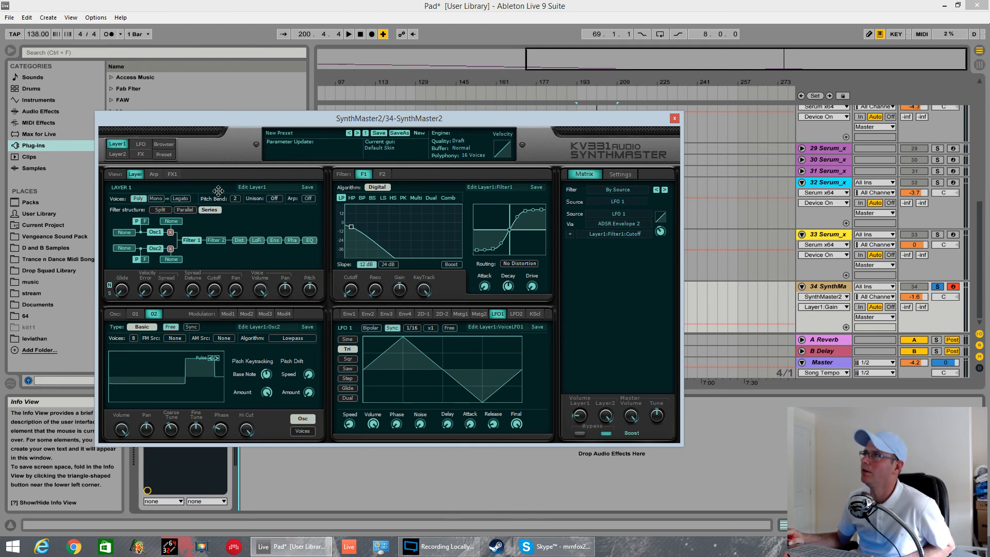
left_click(172, 174)
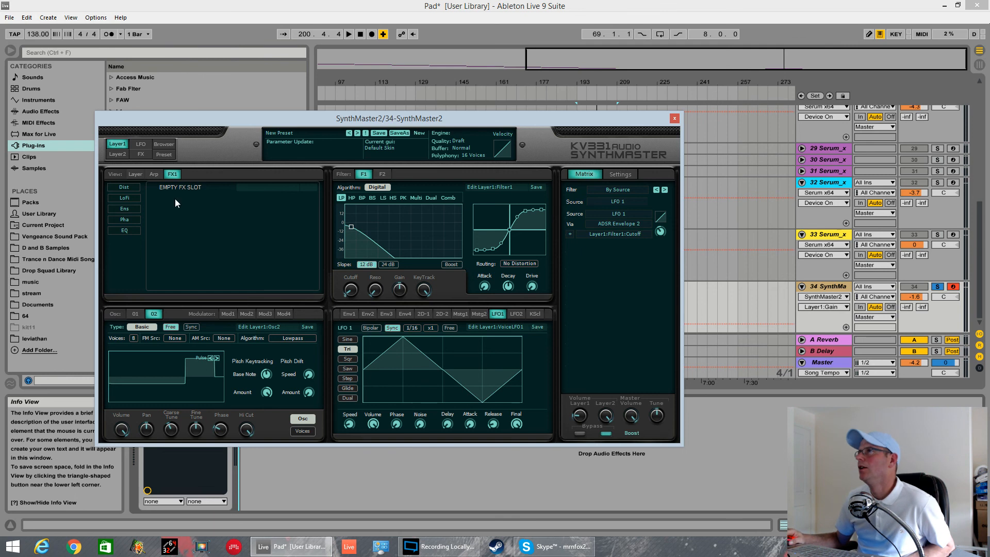
left_click(135, 175)
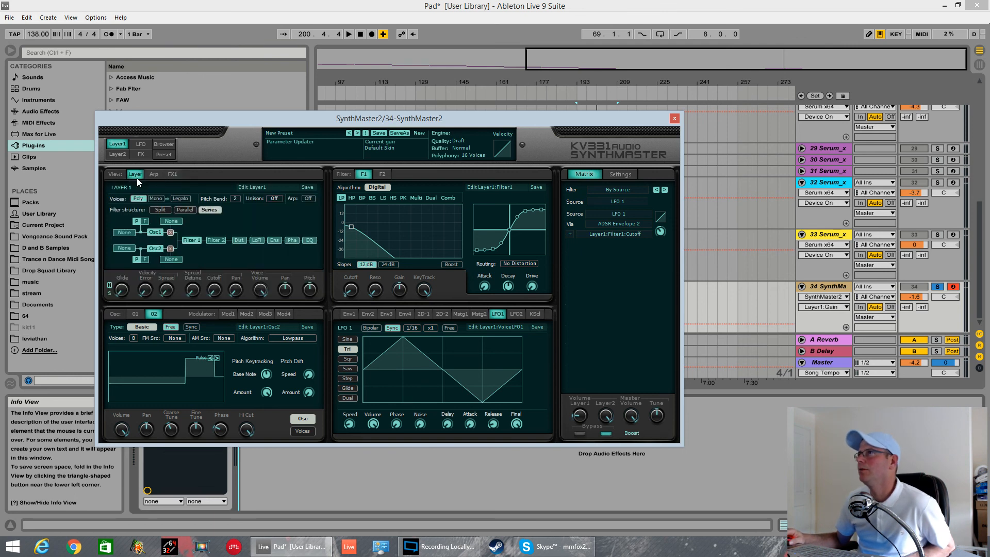
left_click(172, 175)
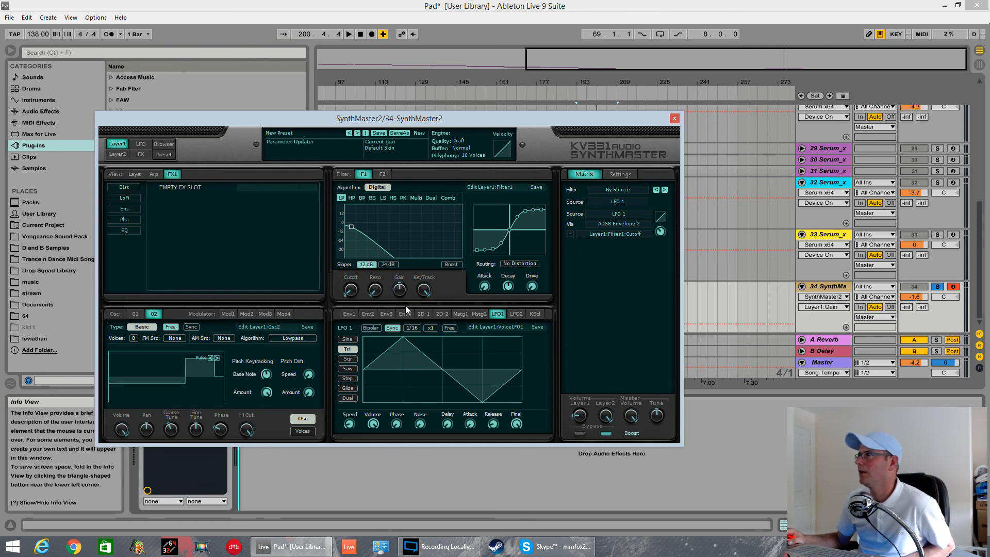
left_click(135, 143)
left_click(123, 144)
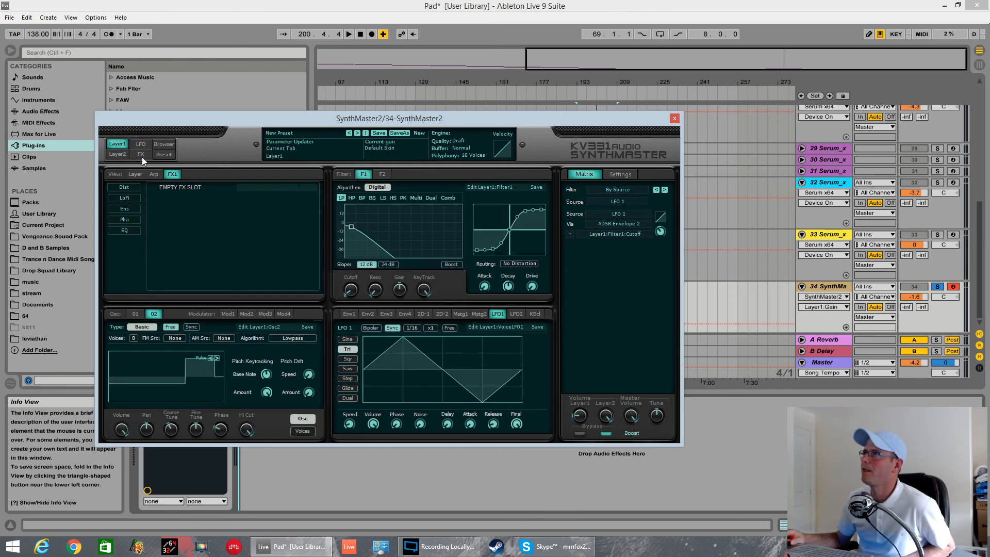
left_click(141, 155)
left_click(124, 144)
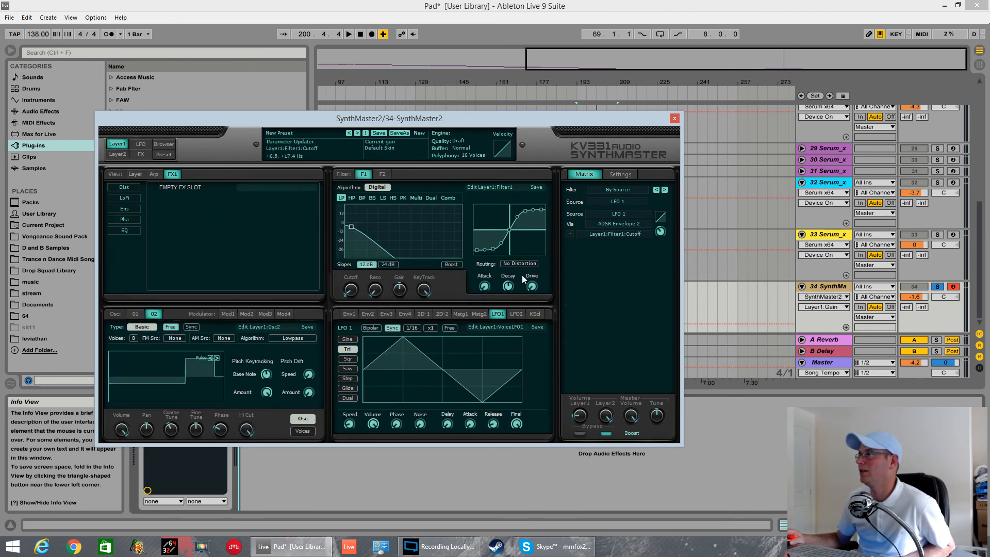
left_click(135, 175)
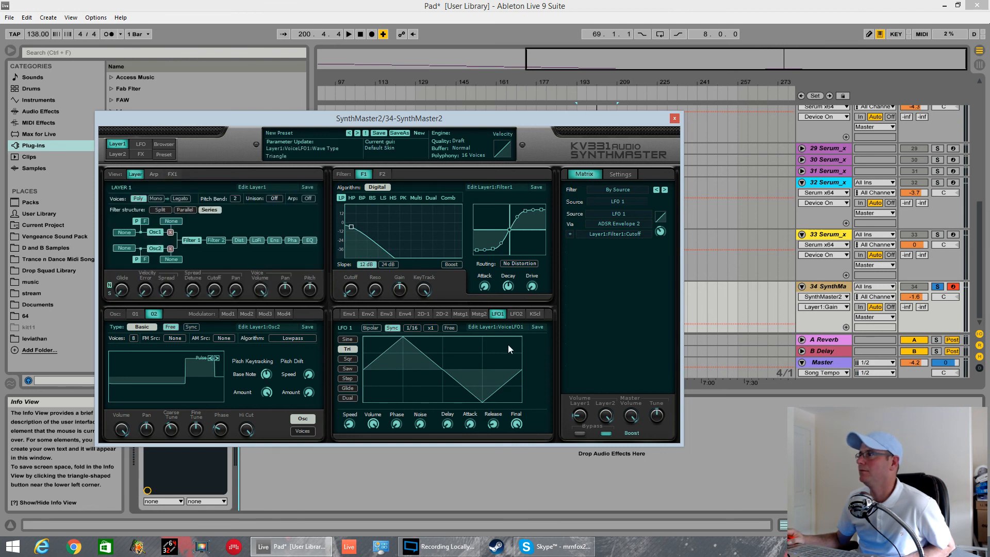
Step: Play the clip and check oscillator 2's coarse tune and phase modulation
key("space")
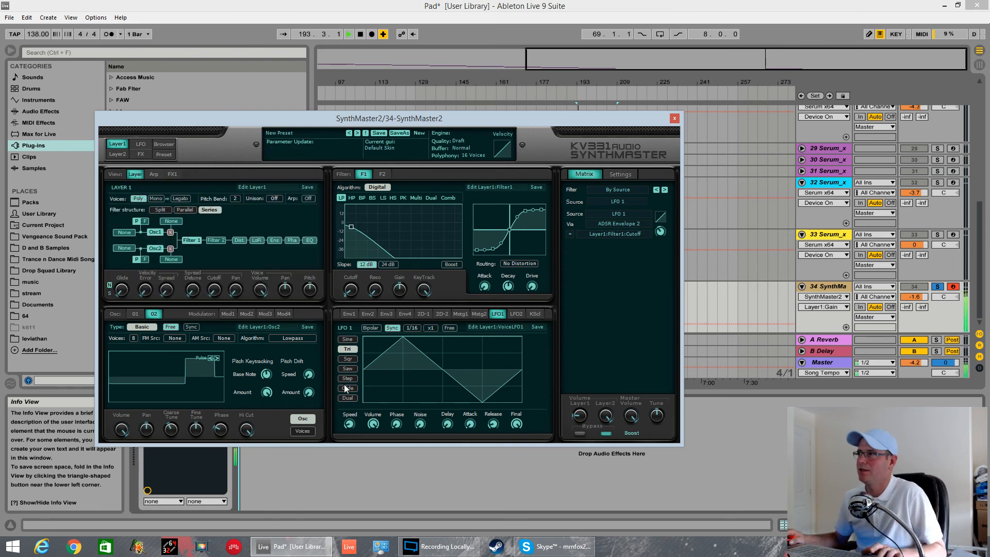
left_click(173, 429)
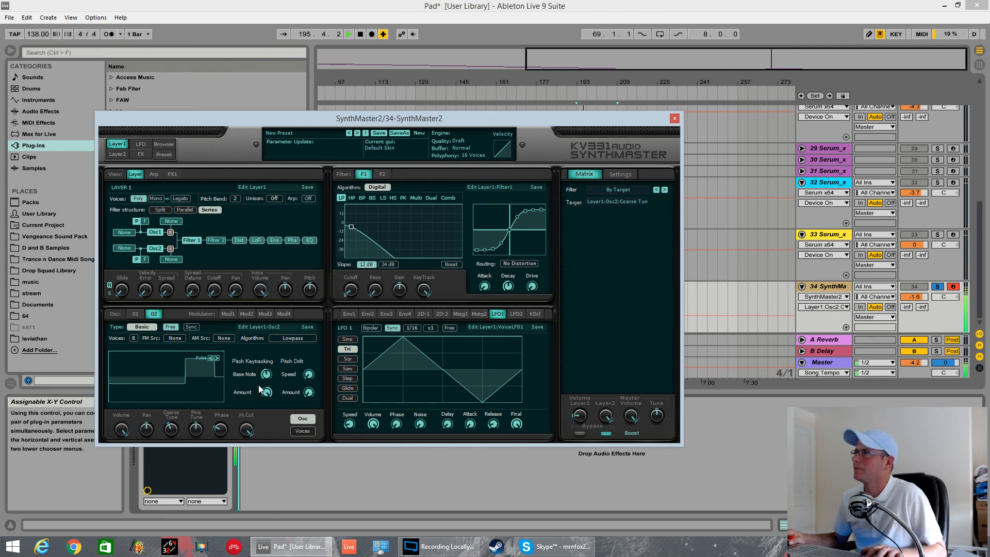
left_click(221, 428)
key("space")
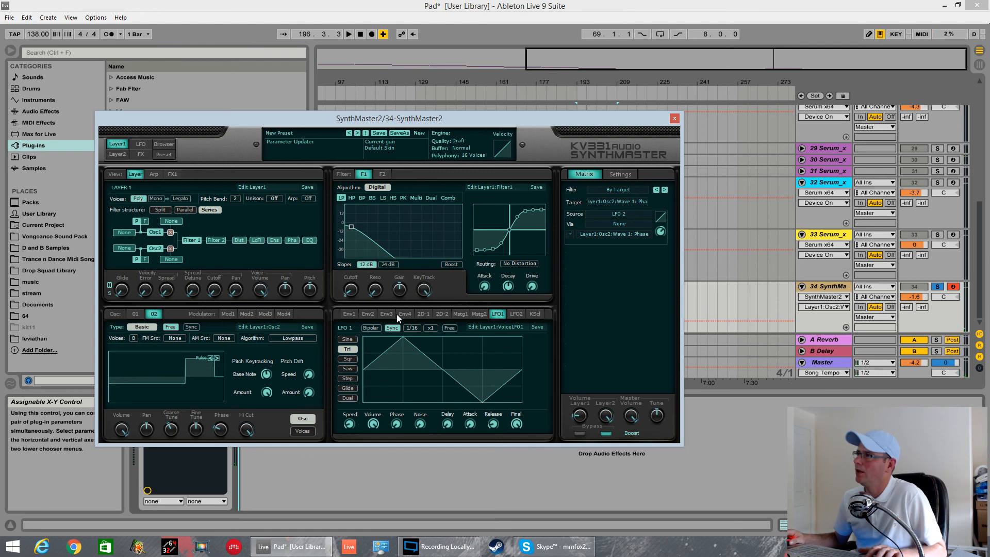
Step: Review the modulation routings of envelopes 2 and 3 and LFO 1, and raise Filter 1's cutoff slightly
left_click(380, 313)
left_click(365, 312)
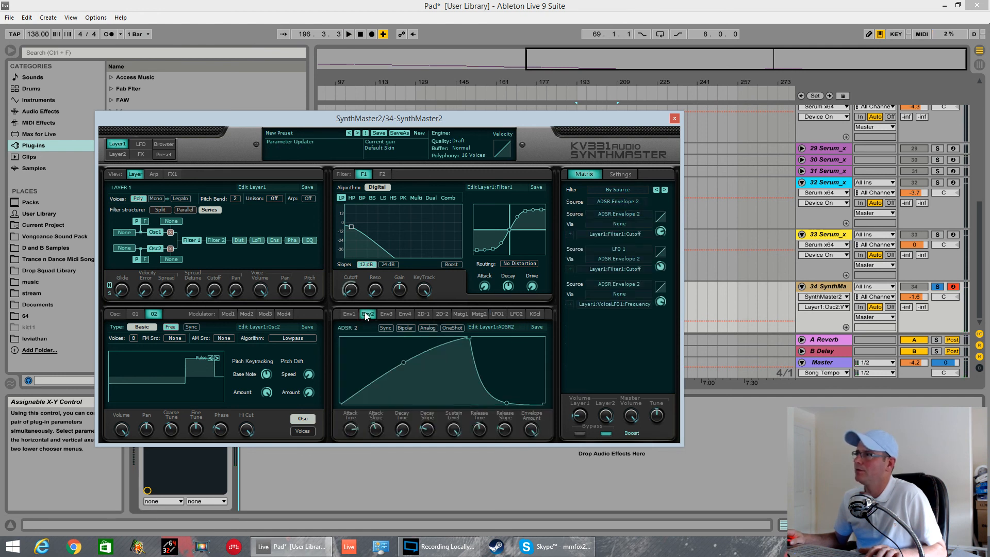
mouse_move(347, 289)
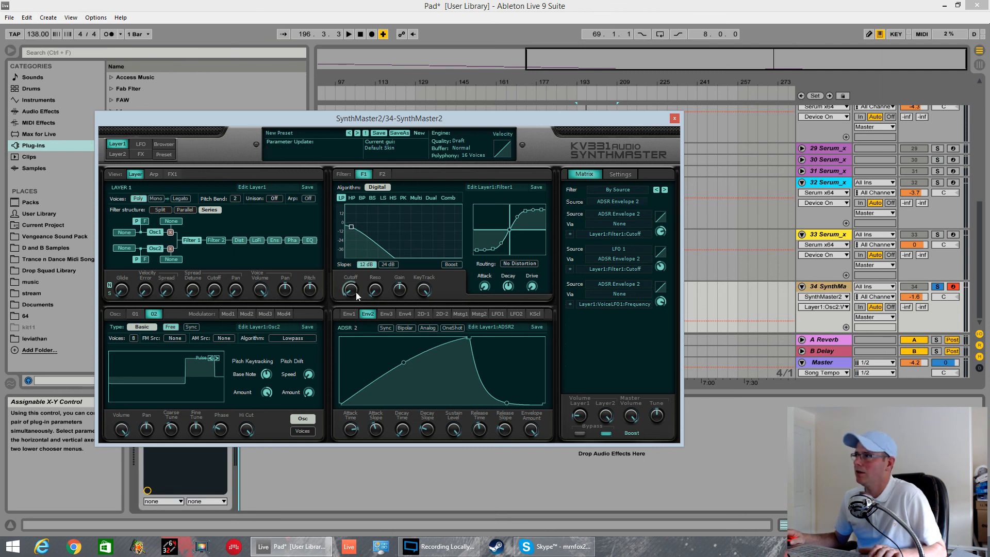
left_click(387, 314)
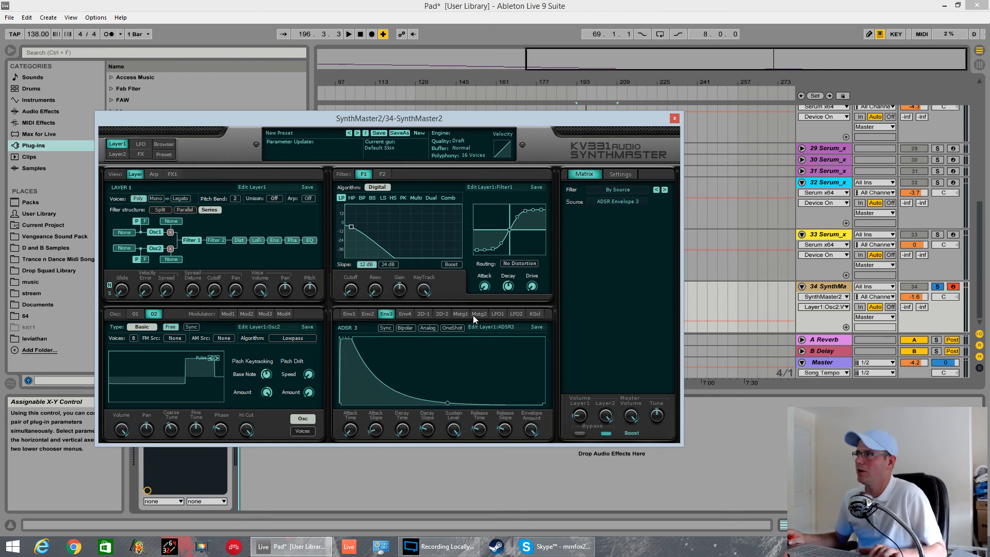
left_click(497, 315)
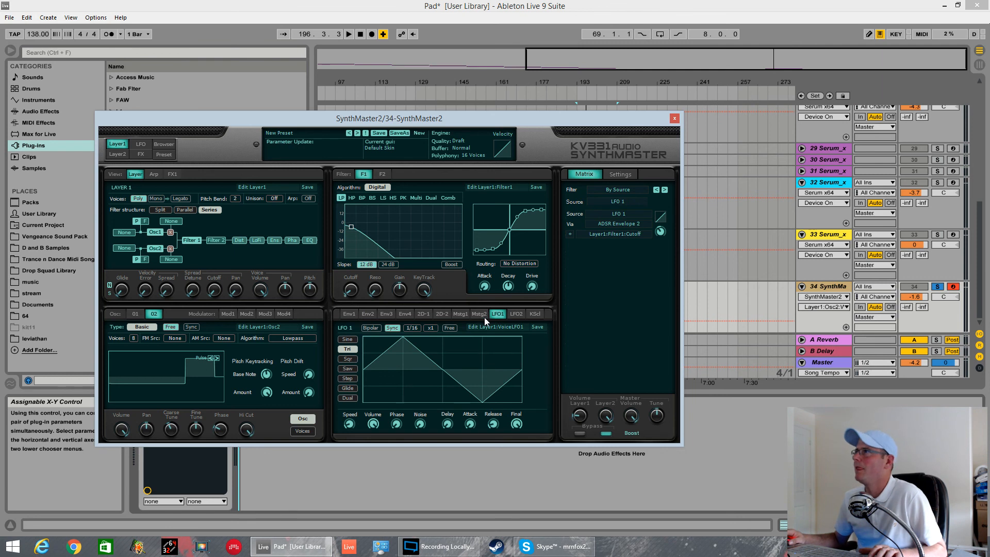
left_click_drag(351, 291, 351, 289)
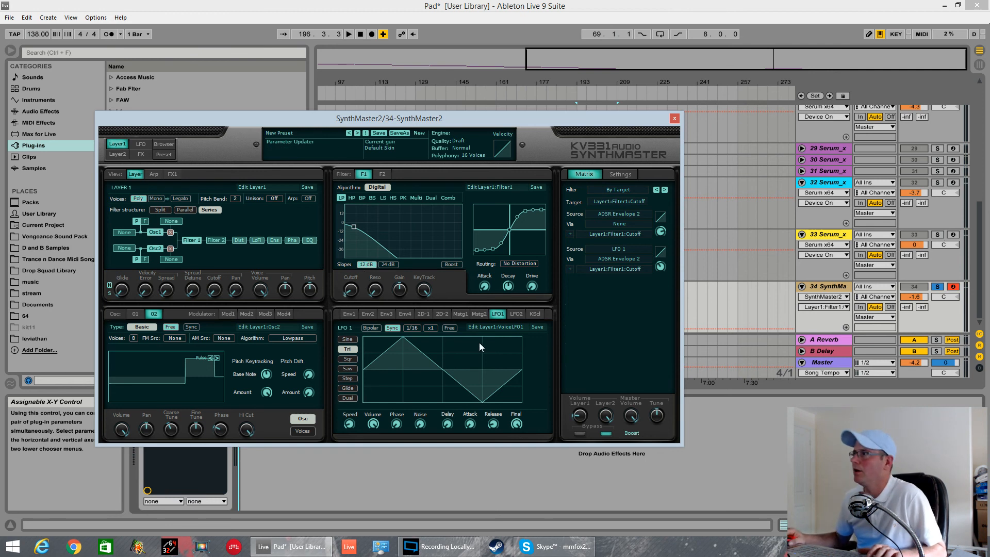
Step: Examine the modulation routings of LFO 1, LFO 2 and the multi-stage and 2D envelopes, and briefly play the clip
left_click(516, 314)
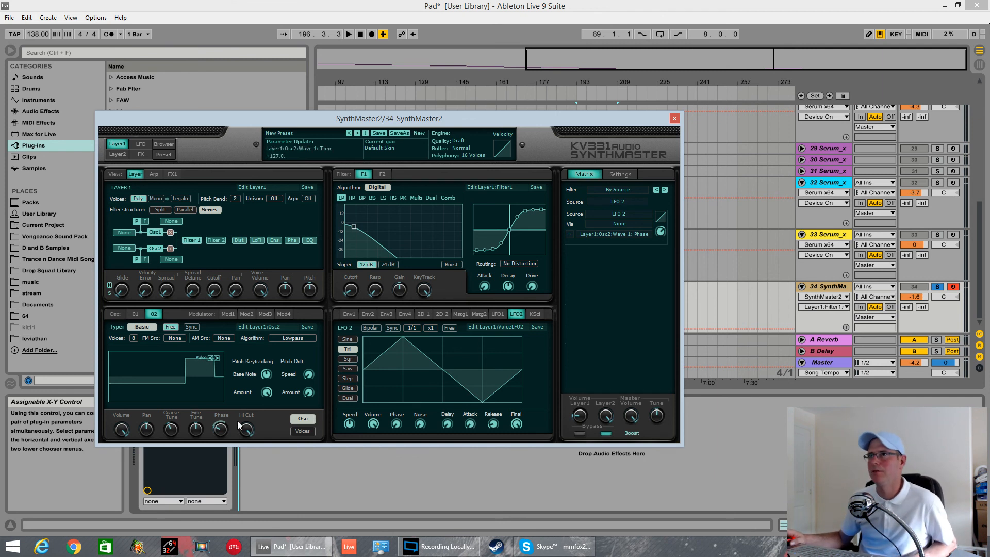
left_click(474, 315)
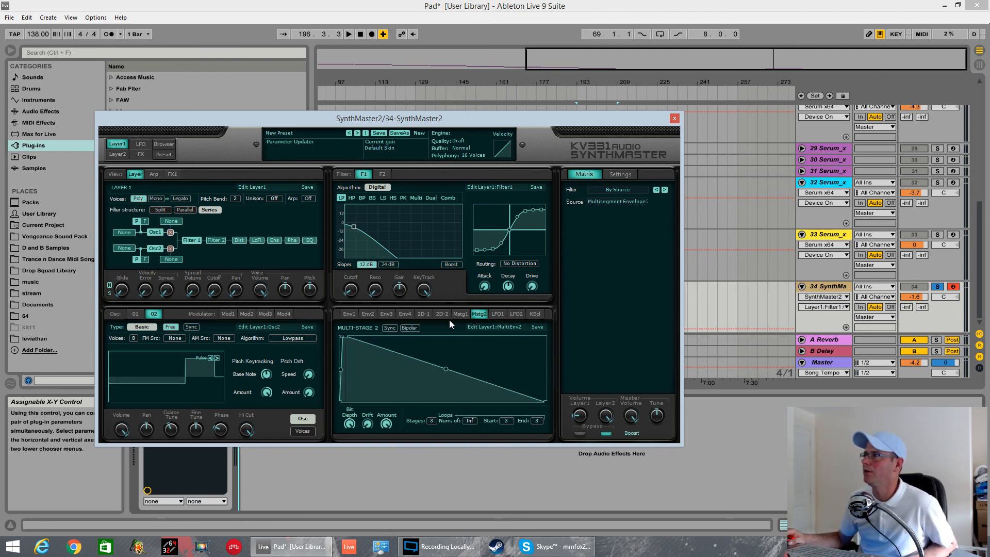
left_click(442, 314)
left_click(426, 313)
left_click(497, 312)
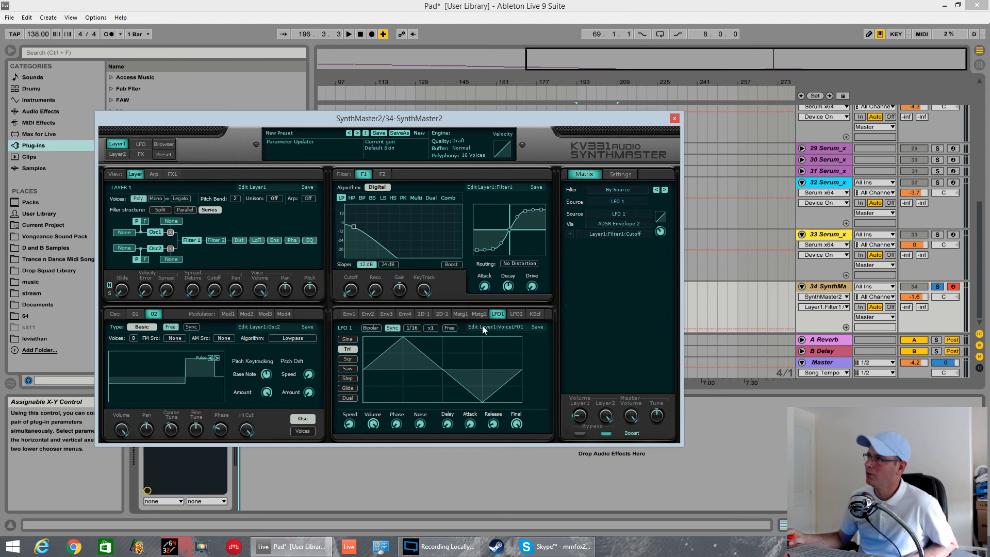
left_click(513, 315)
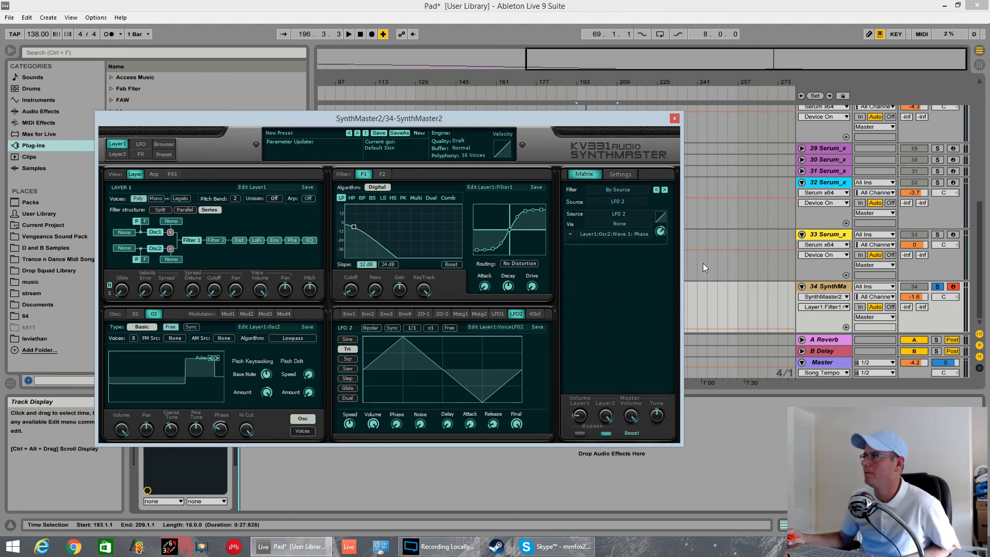
key("space")
key("space")
Step: Enable the reverb as insert 5 of global effects bus 1 and try its size and distance while the clip plays
left_click(145, 153)
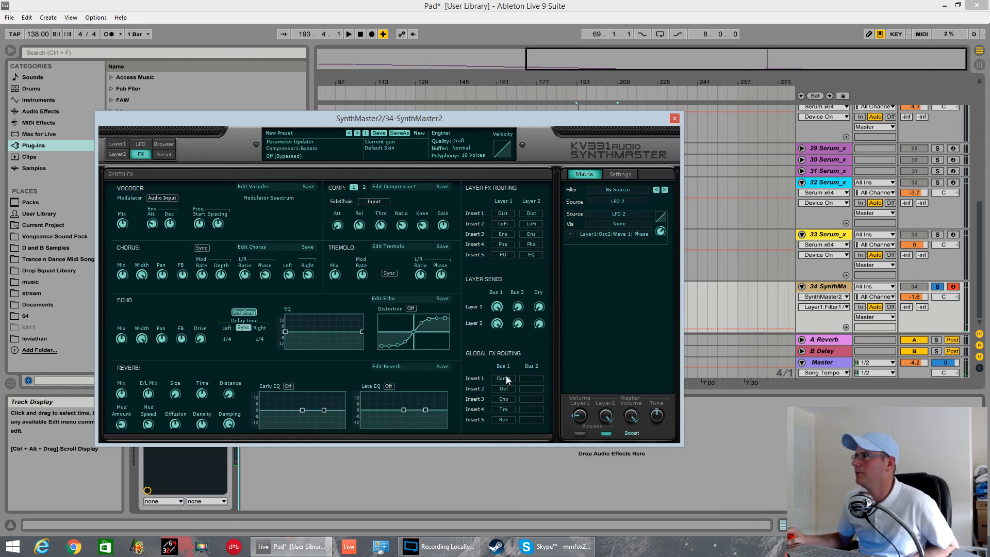
left_click(504, 419)
key("space")
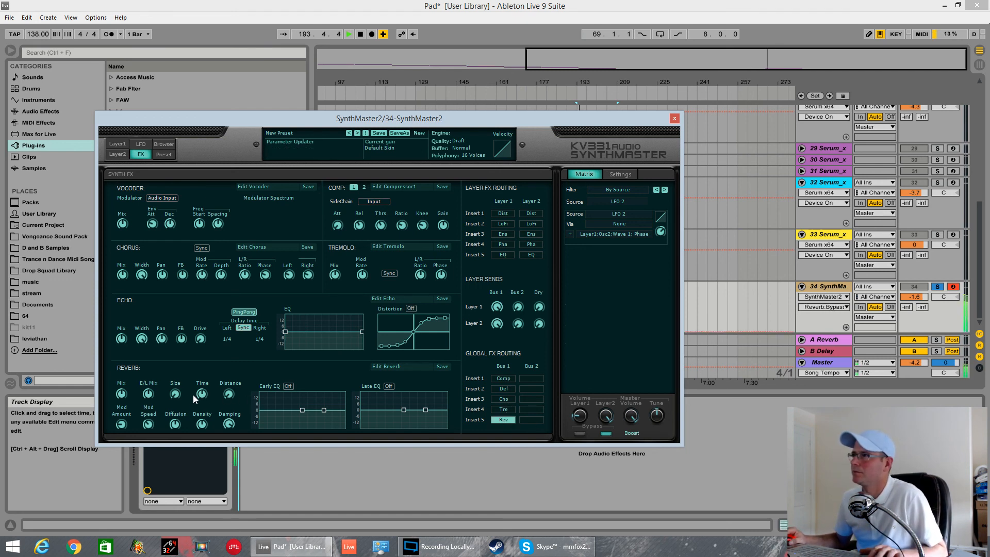
left_click(175, 394)
left_click(228, 394)
Step: Turn on the reverb's early and late EQs, reshape both curves, and adjust the reverb's mix and modulation amount
left_click(288, 387)
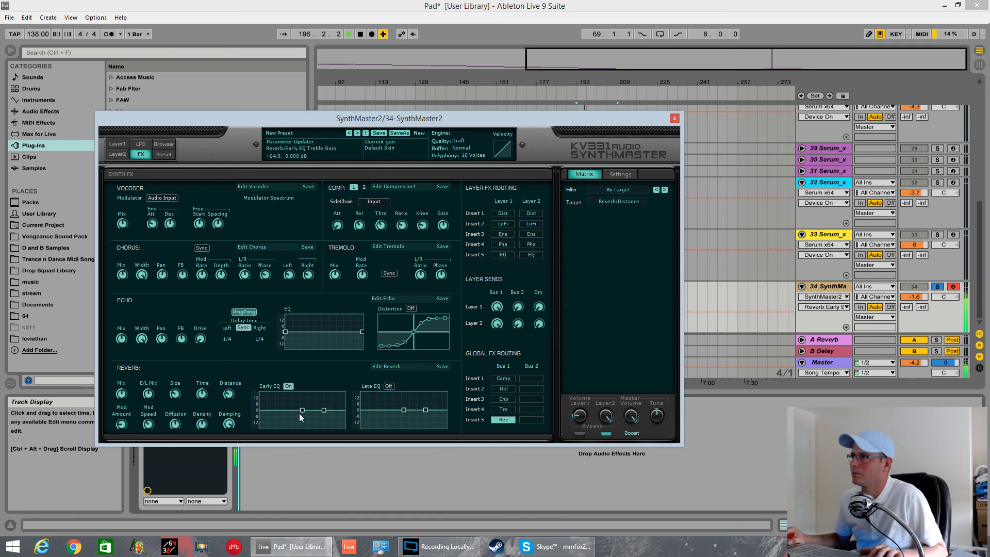
left_click_drag(303, 408, 302, 397)
left_click_drag(425, 409, 397, 395)
left_click(389, 386)
left_click(122, 394)
left_click_drag(123, 391, 123, 385)
left_click_drag(124, 424, 124, 420)
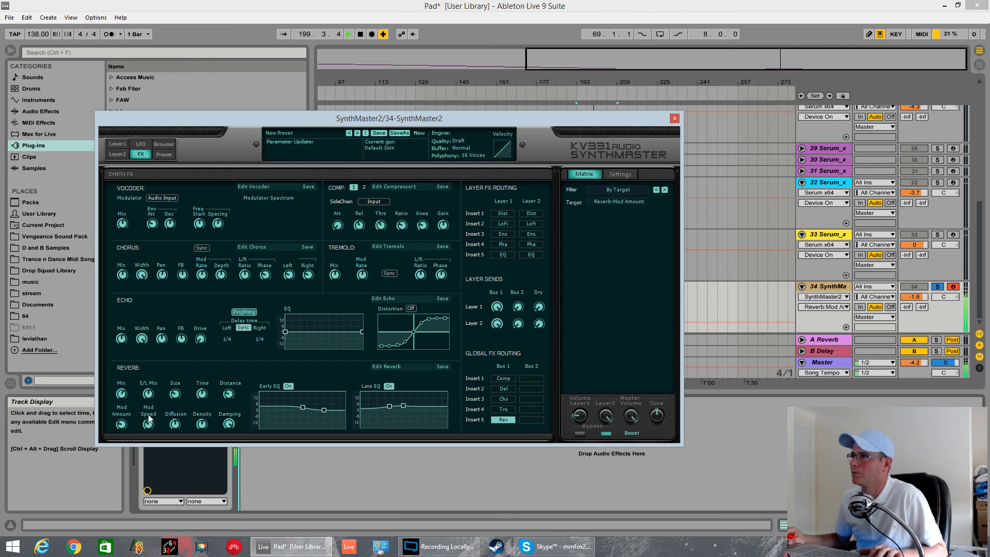
Step: Stop playback, set the reverb's mix to 0 and assign ADSR Envelope 2 as its modulation source
double_click(123, 395)
key("space")
left_click_drag(123, 397, 125, 431)
right_click(121, 395)
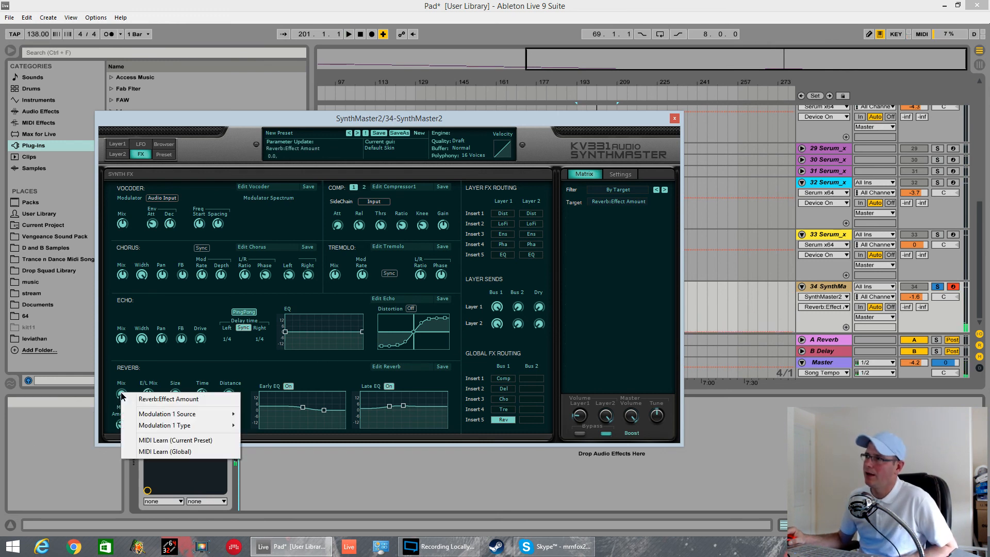
mouse_move(172, 416)
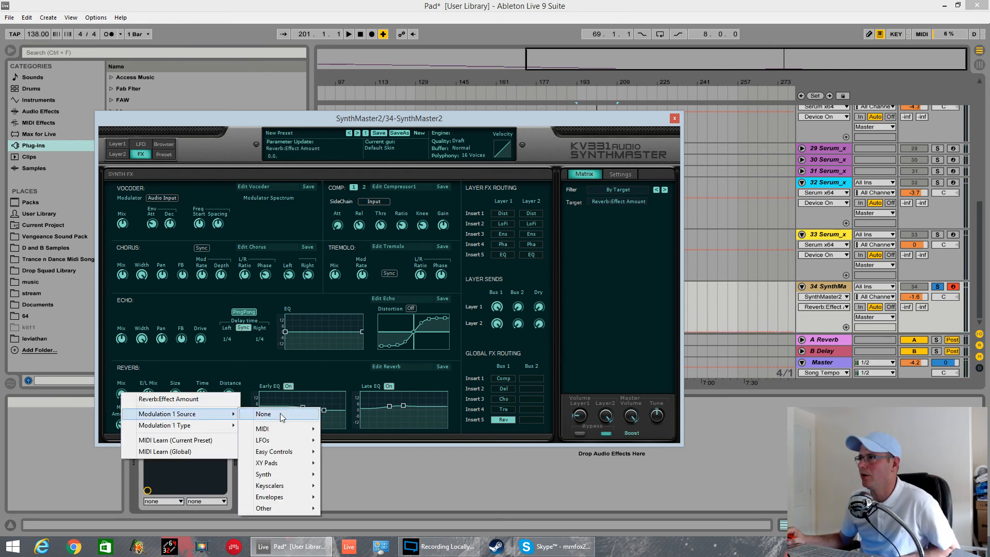
mouse_move(281, 498)
left_click(372, 402)
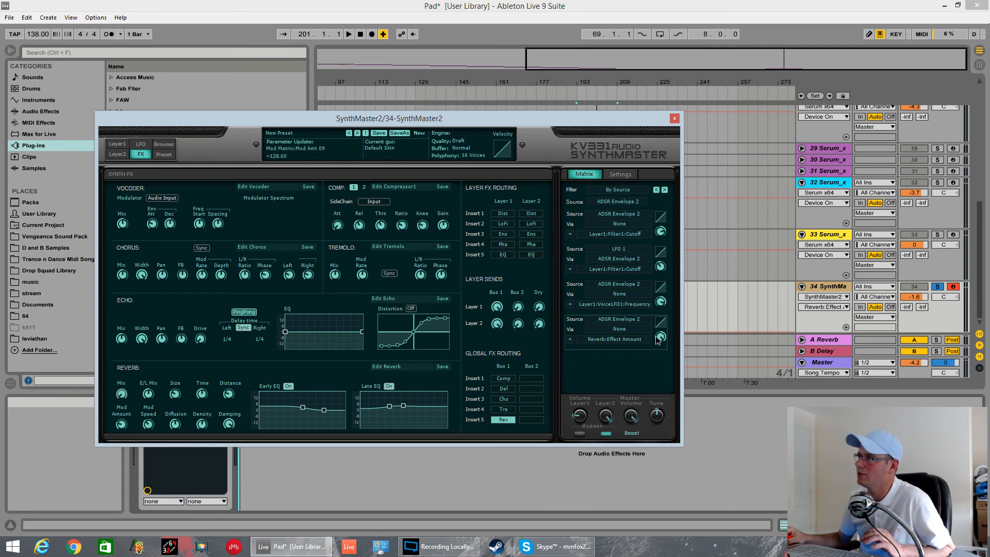
Step: During playback, adjust Envelope 2's modulation amount on the reverb mix and try the reverb's early/late mix, size and distance
key("space")
left_click_drag(662, 342, 661, 338)
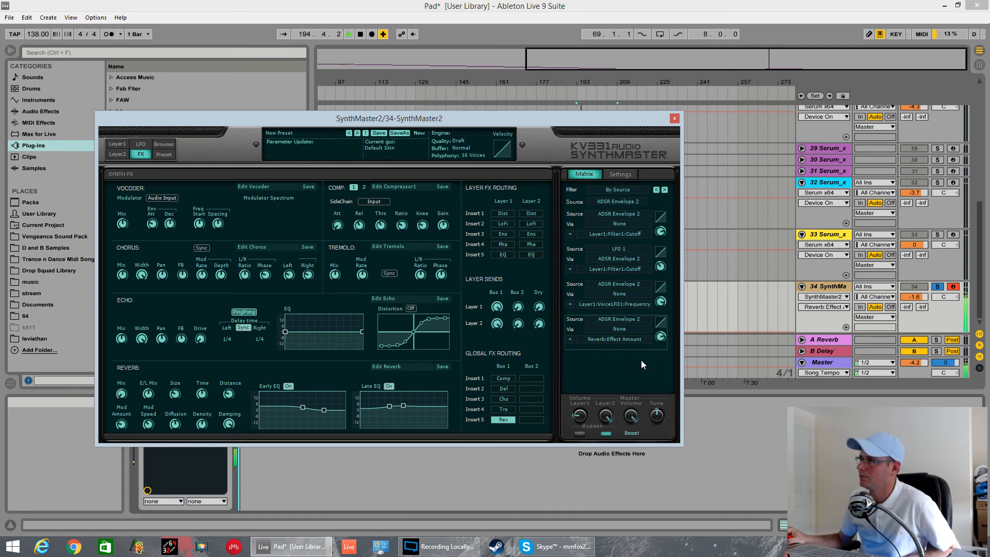
left_click(147, 394)
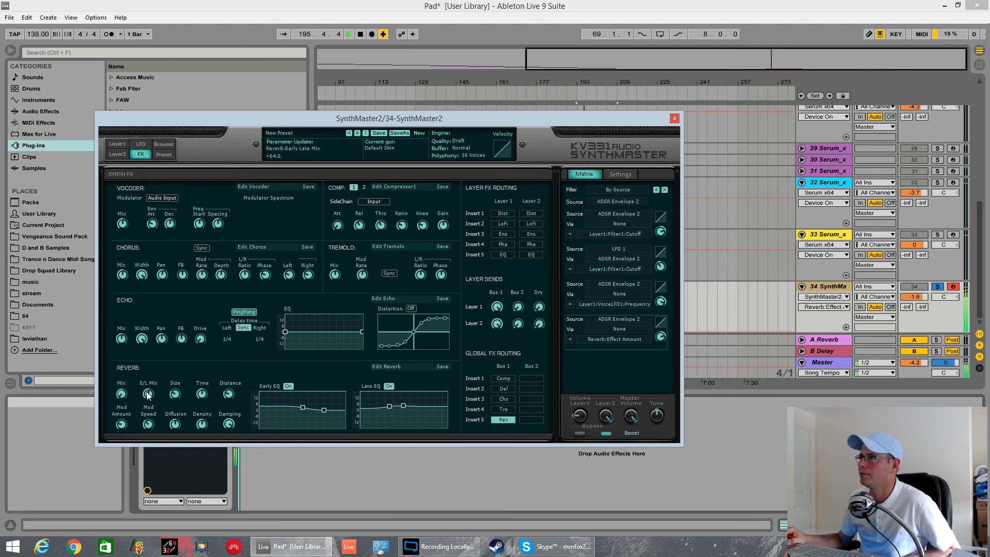
left_click(177, 394)
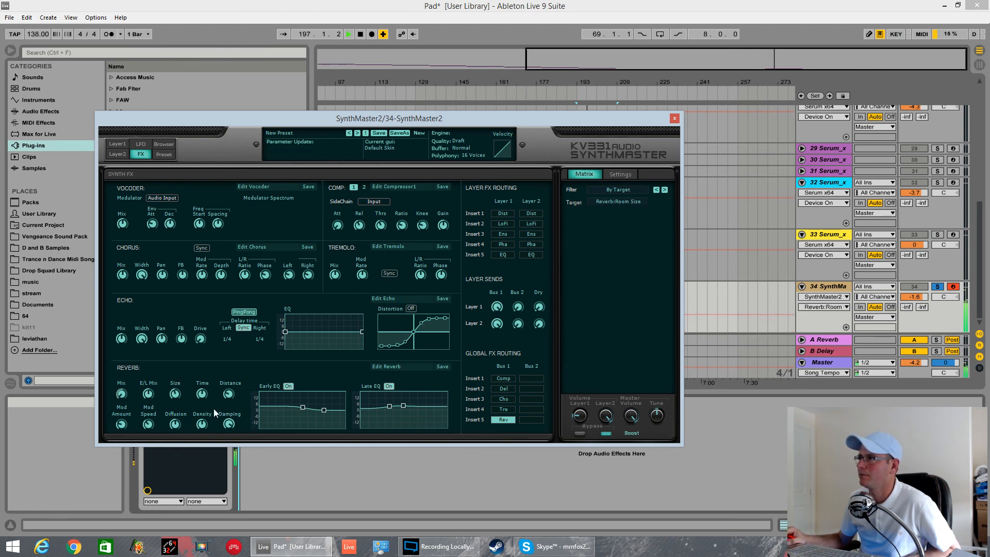
left_click(225, 396)
left_click(122, 397)
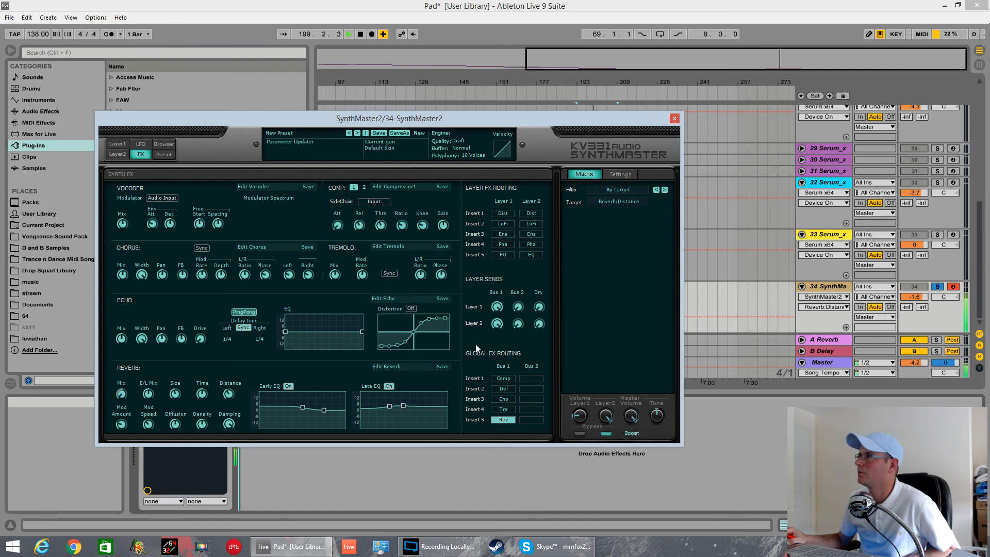
left_click(122, 395)
left_click(117, 393)
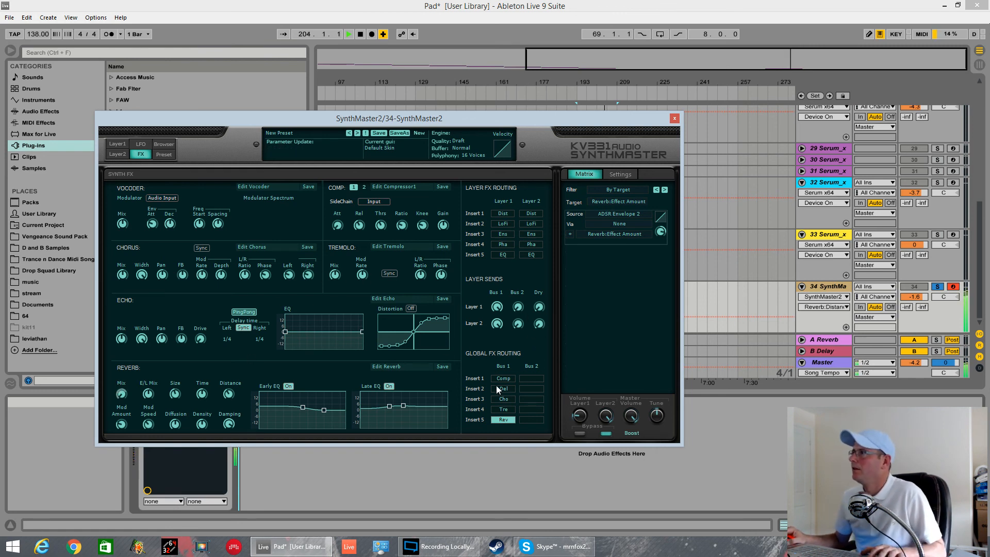
Step: Enable the chorus as insert 3 of bus 1 and adjust its mix, modulation rate, depth and left and right controls
left_click(512, 399)
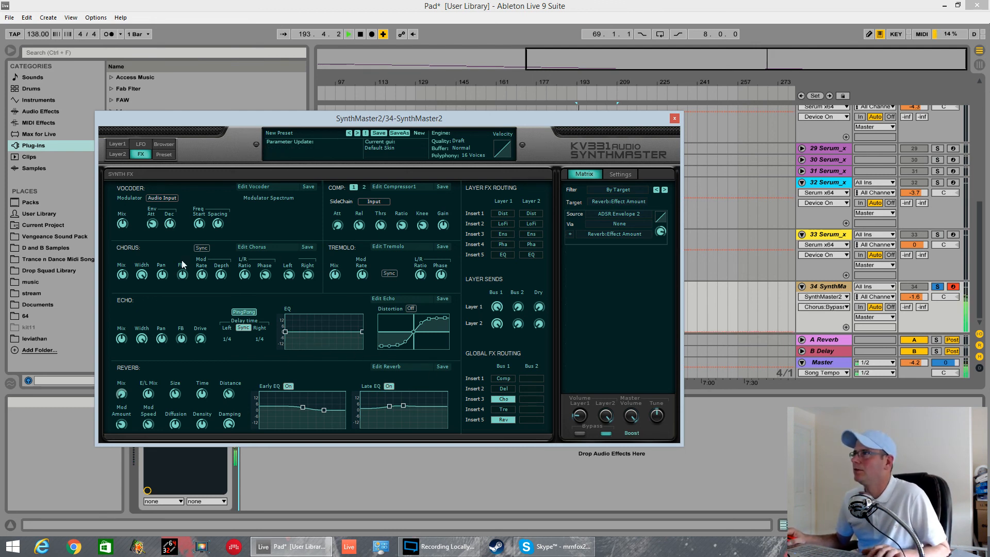
left_click(126, 274)
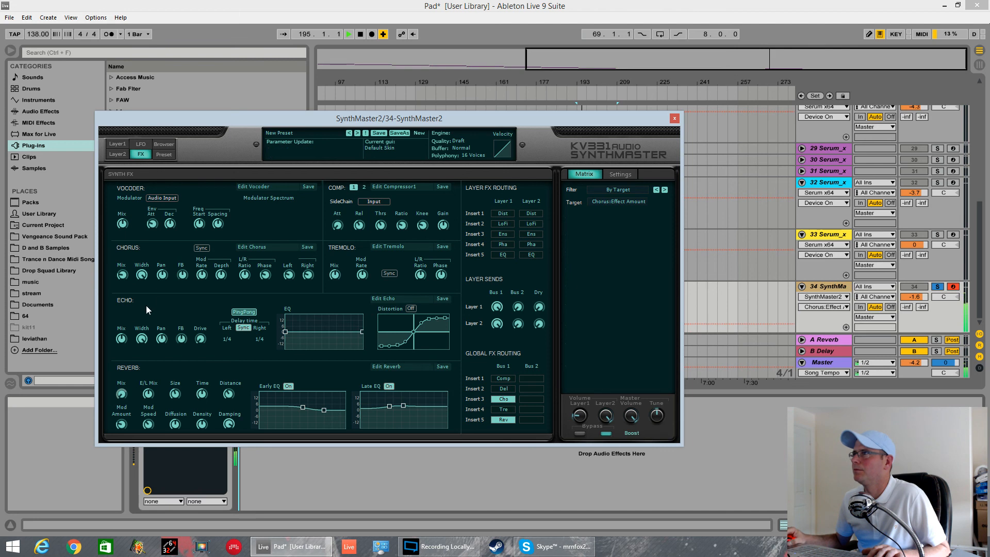
left_click(202, 276)
left_click_drag(212, 313, 215, 321)
left_click(222, 275)
left_click_drag(309, 275, 312, 267)
left_click(289, 274)
left_click(123, 274)
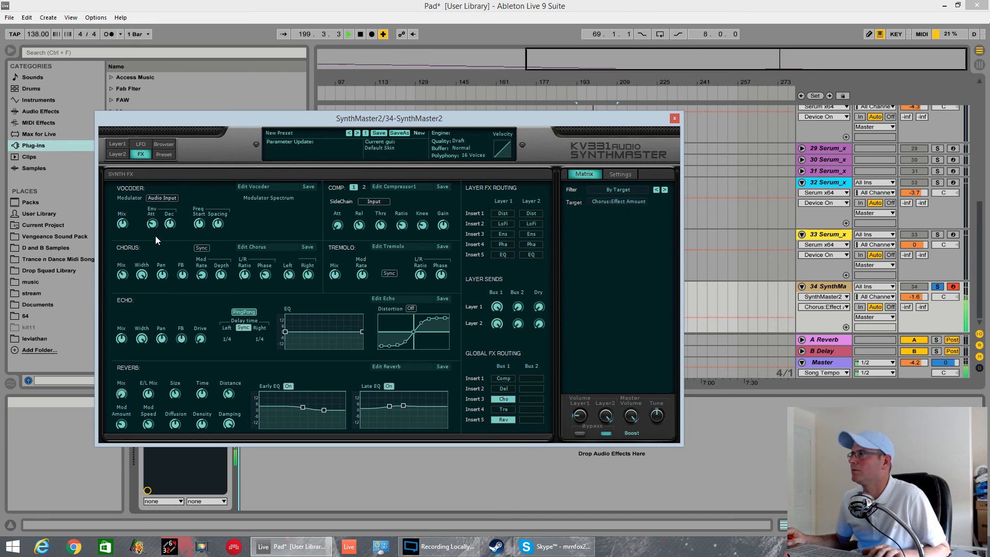
Step: Set Layer 1's unison to 4 voices and play the clip
left_click(117, 144)
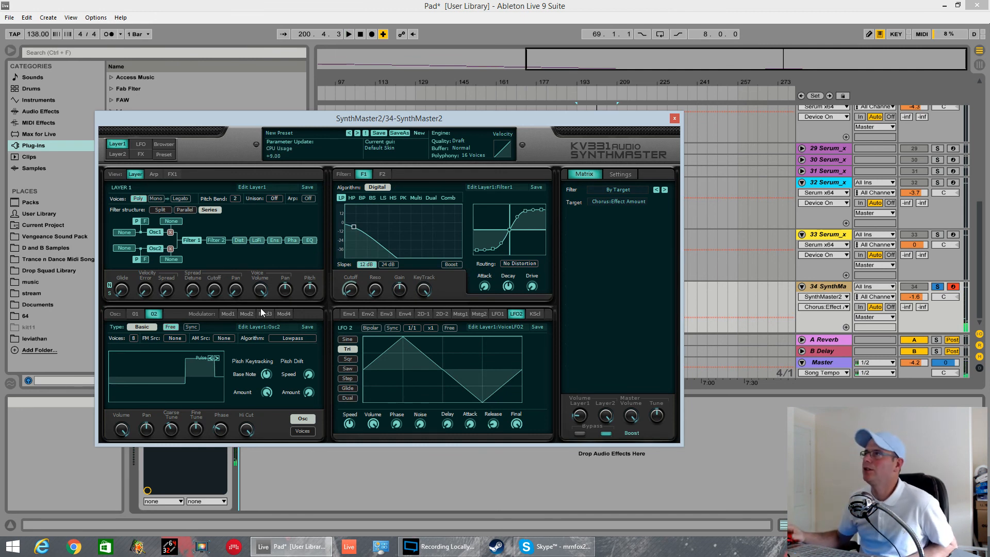
left_click(275, 200)
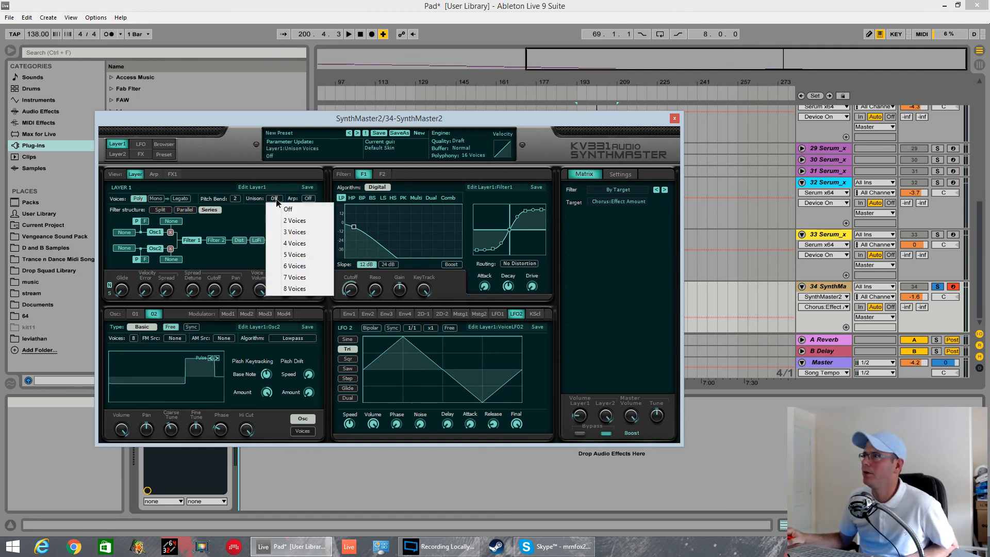
left_click(294, 246)
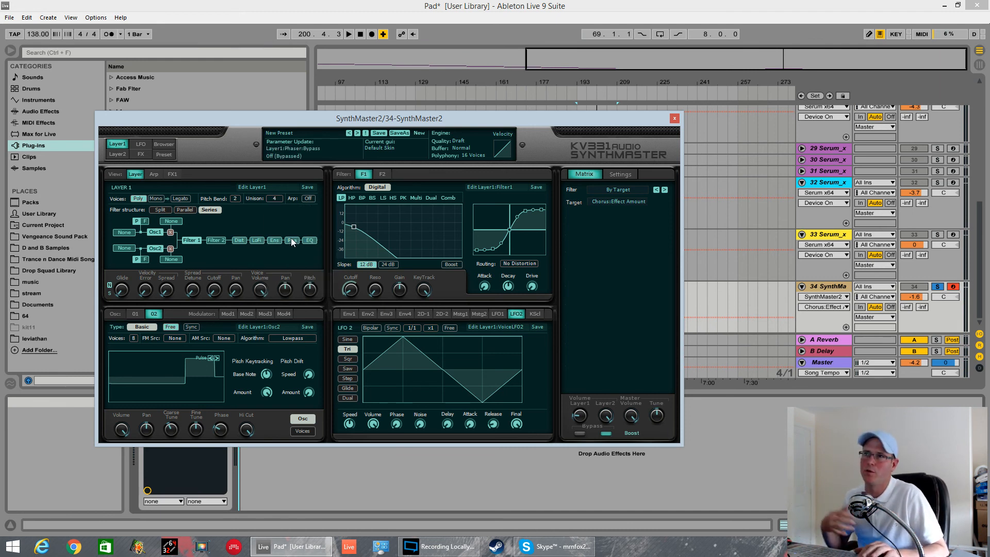
left_click(291, 238)
key("space")
Step: Adjust Layer 1's unison spread to about 50 and detune spread to about 45, along with the cutoff and pan spreads
left_click_drag(164, 290, 168, 238)
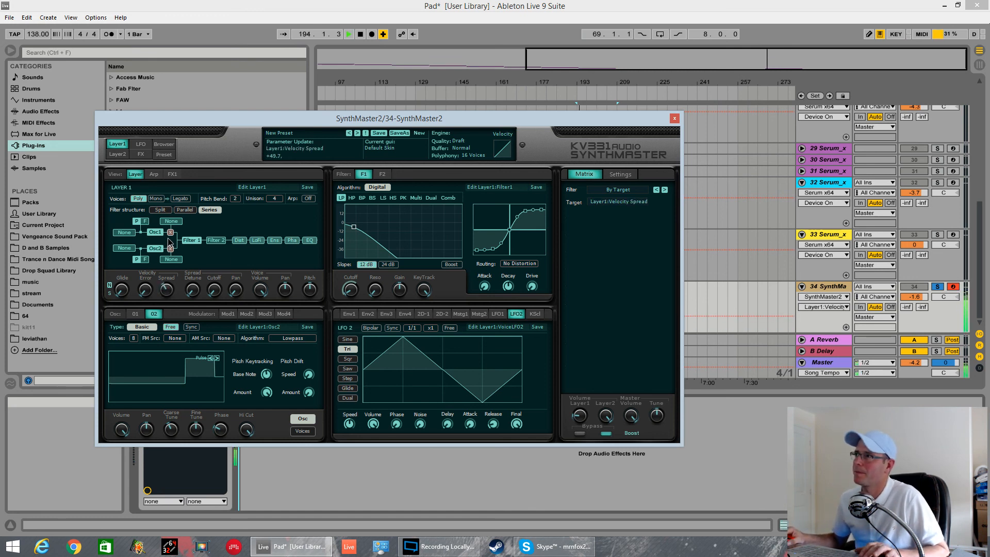
left_click_drag(198, 288, 197, 244)
left_click_drag(221, 288, 222, 248)
left_click(235, 289)
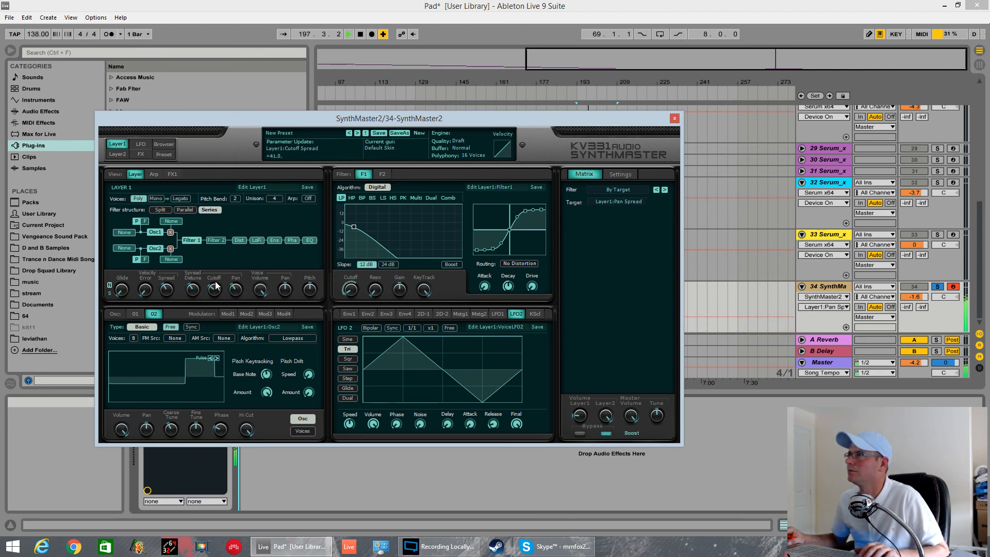
left_click_drag(215, 284, 216, 296)
left_click(194, 289)
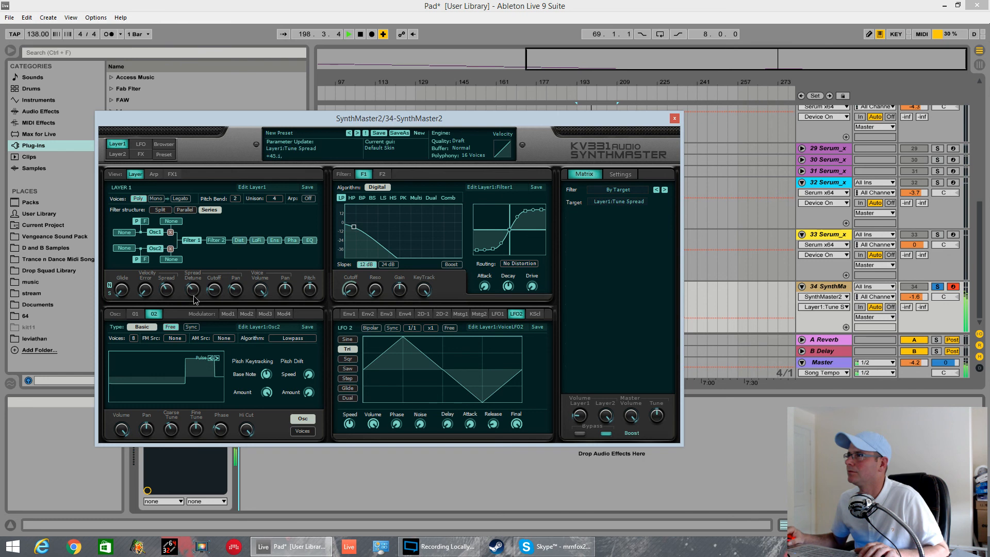
Step: Adjust Layer 1's voice pan and set its voice pitch to 1 semitone
left_click(290, 295)
left_click(310, 290)
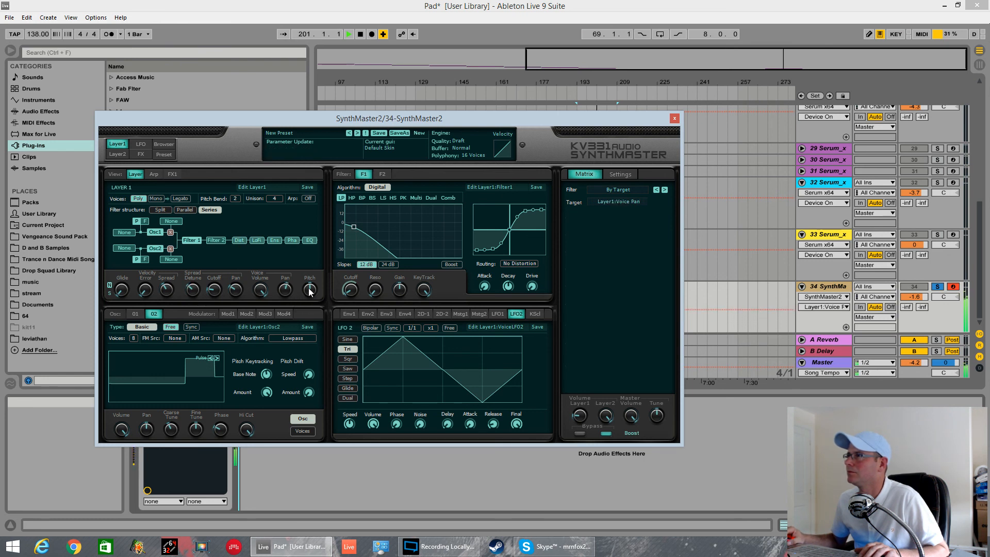
left_click_drag(311, 292, 311, 289)
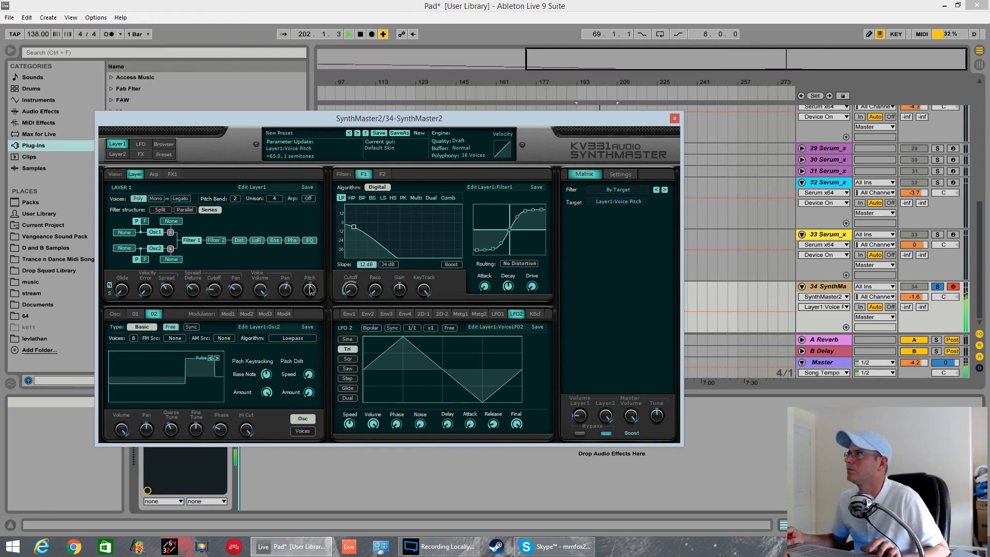
key("super")
key("space")
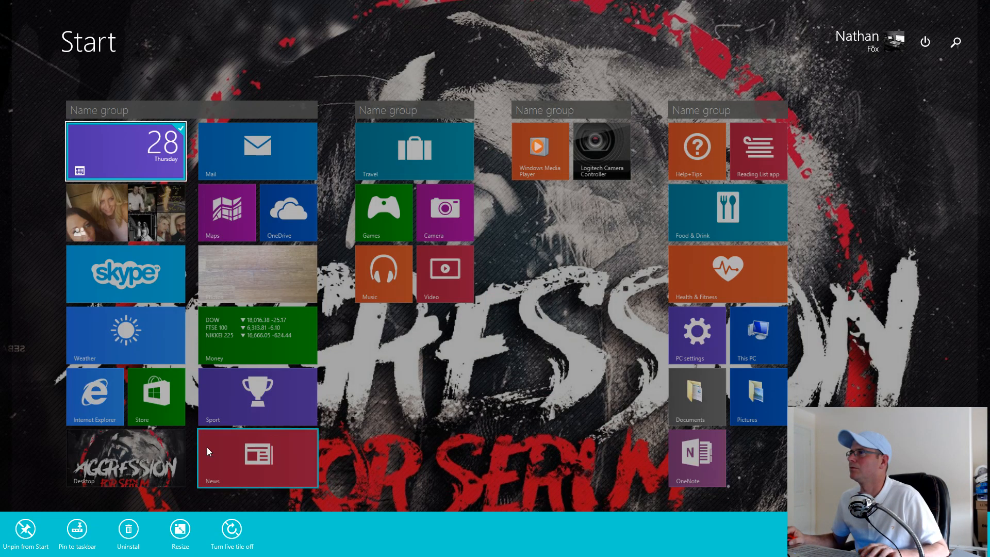
left_click(154, 453)
left_click(123, 454)
left_click(155, 454)
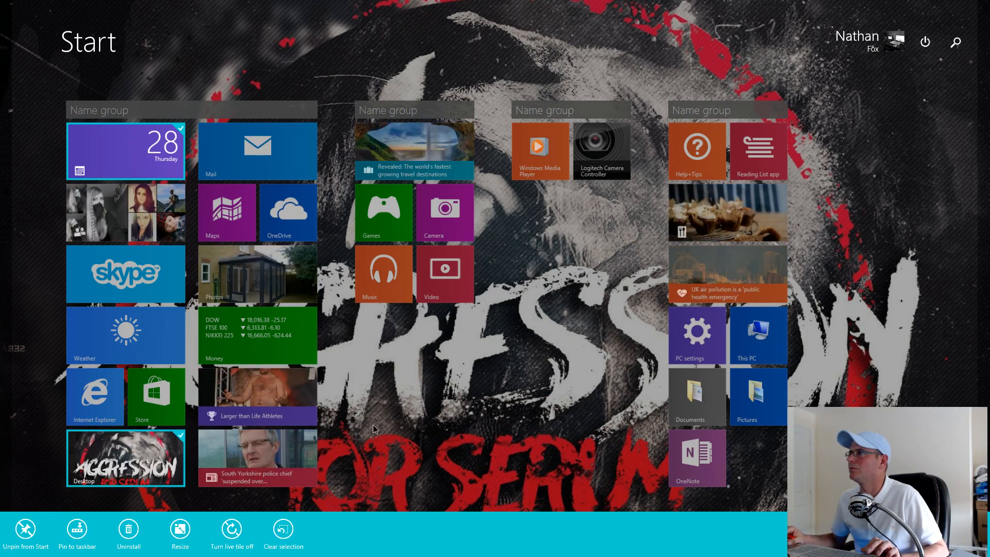
left_click(373, 426)
left_click(206, 457)
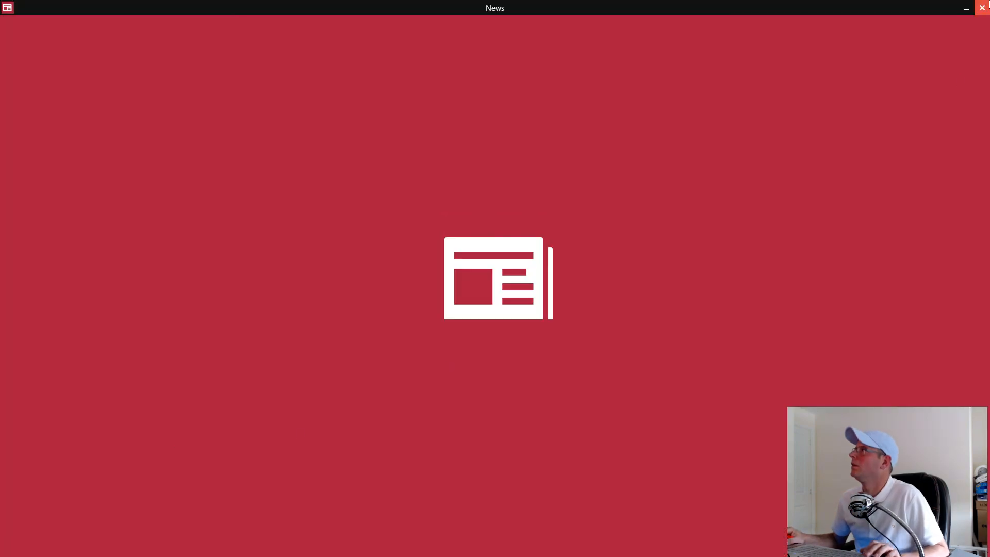
Step: Close the News app and toggle oscillator 2's bypass in Layer 2
left_click(982, 8)
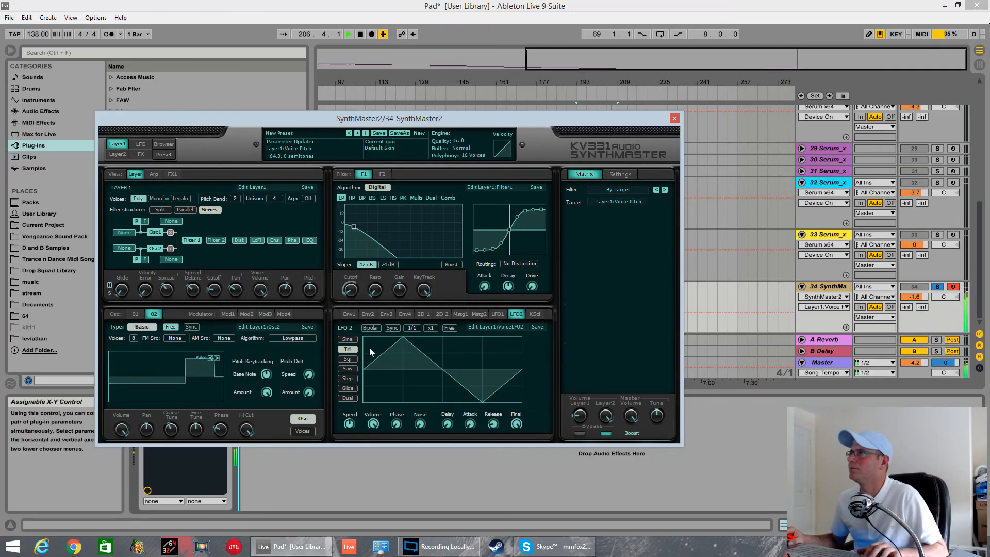
left_click(122, 152)
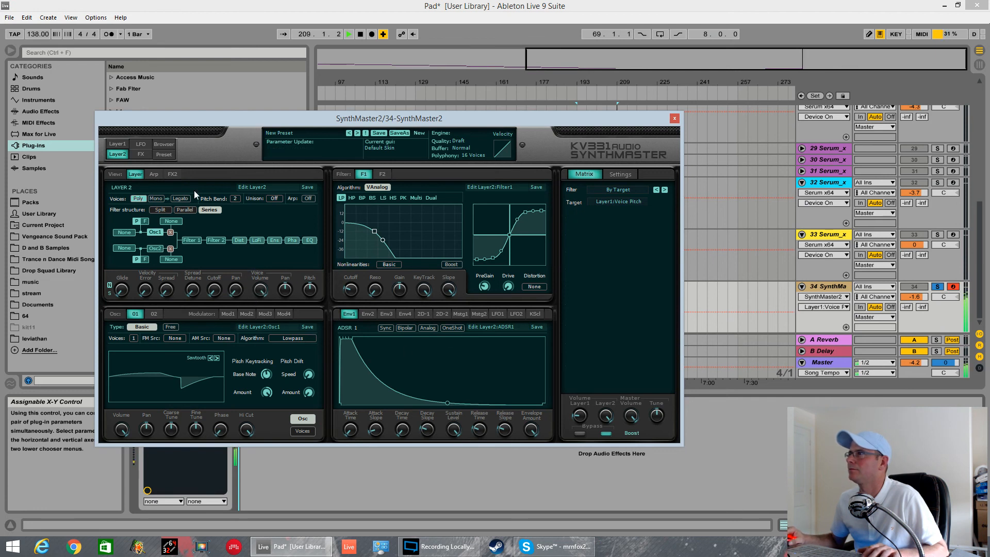
left_click(149, 249)
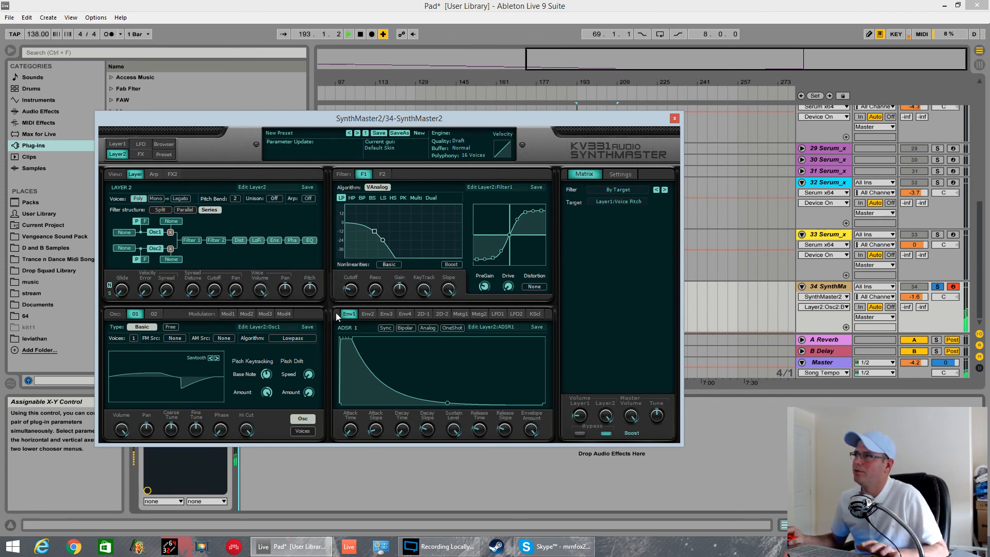
Step: Return to Layer 1 and adjust its detune spread
left_click(119, 145)
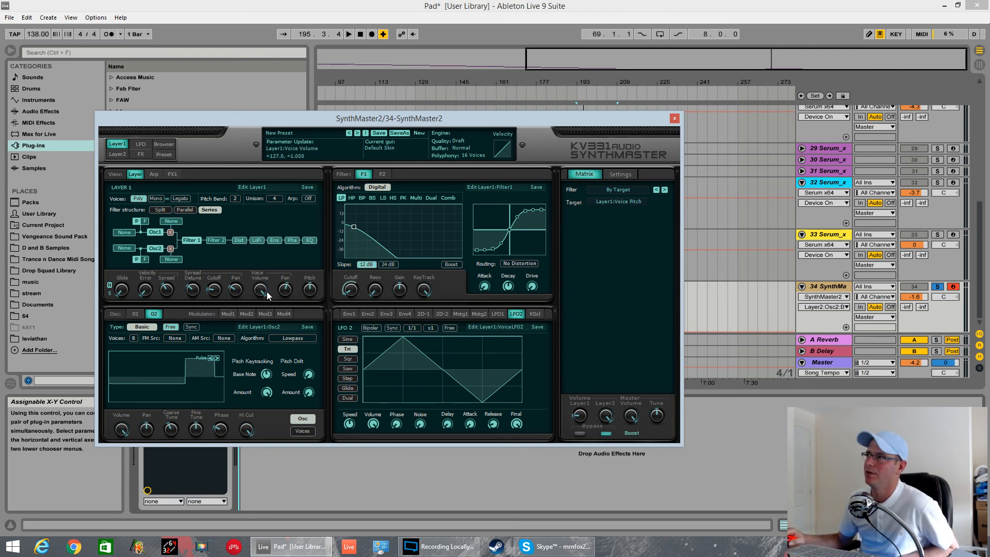
left_click_drag(193, 289, 197, 318)
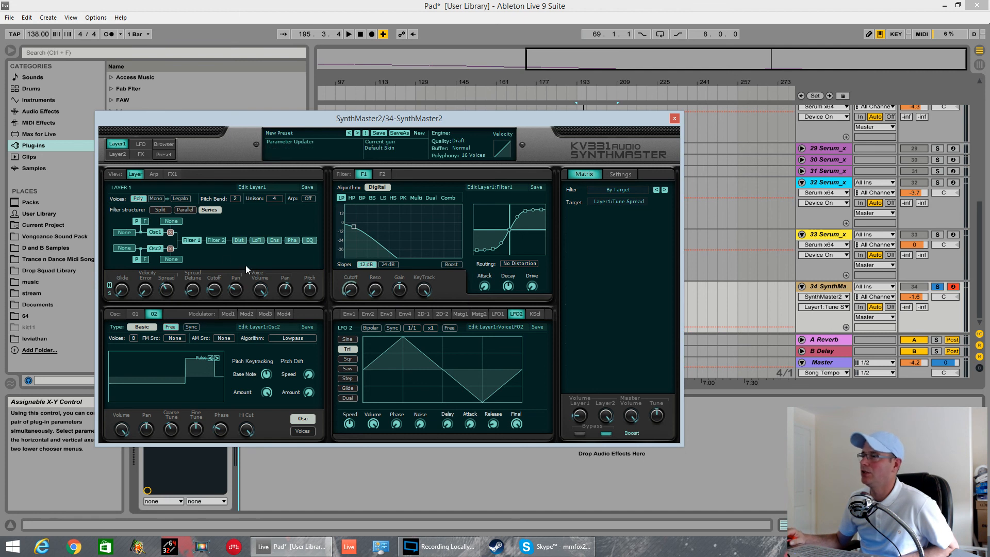
Step: Look through Layer 1's key scaling, 2D envelope and ADSR envelope modulators and the global LFOs
left_click(537, 315)
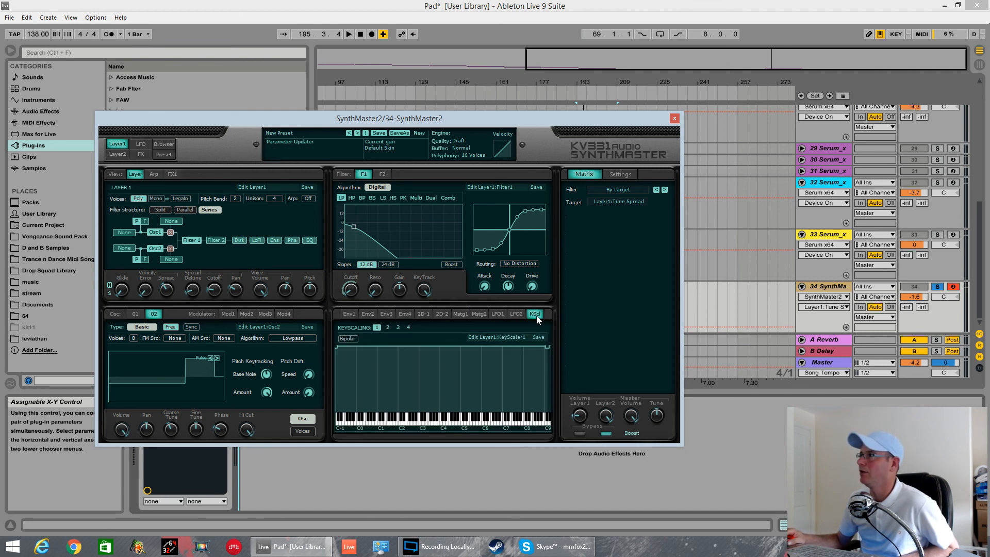
left_click(428, 314)
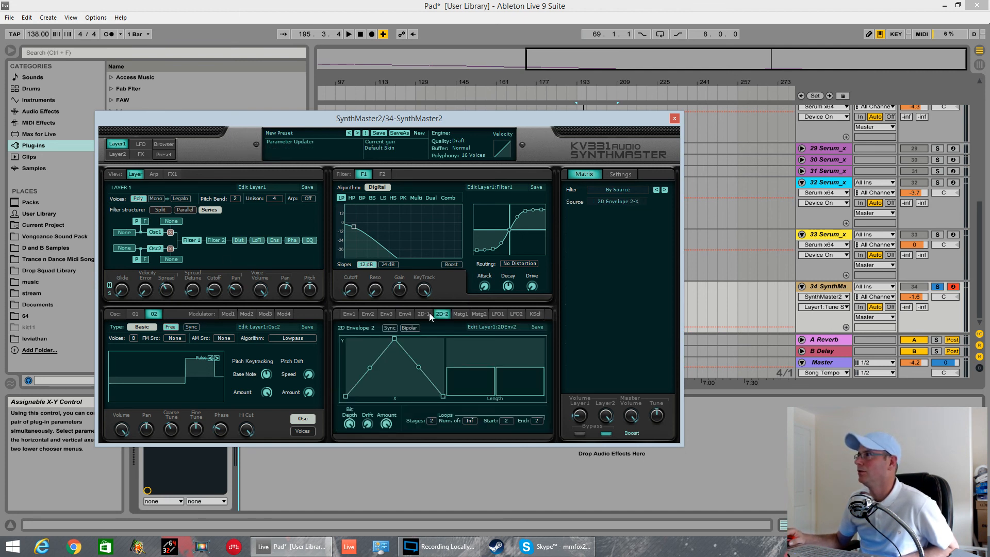
left_click(391, 312)
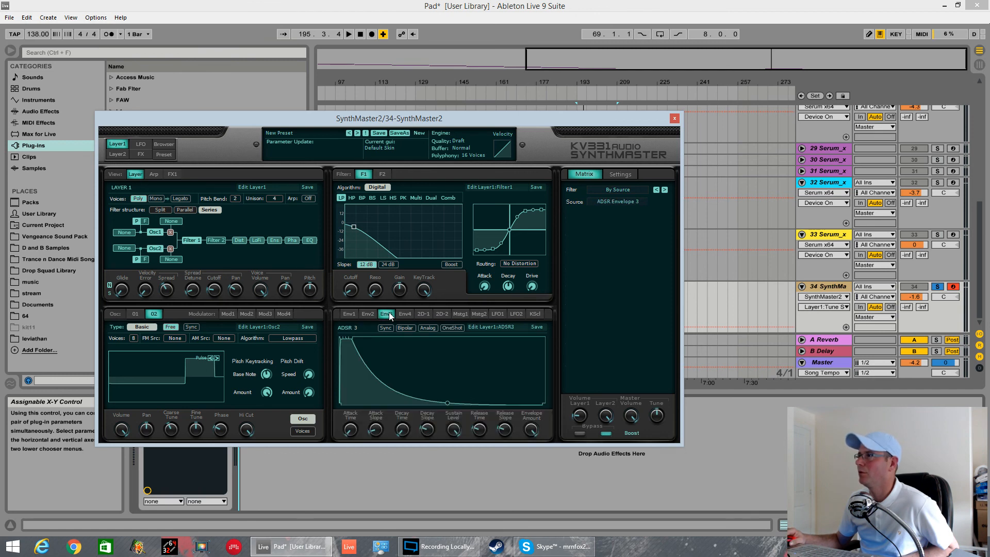
left_click(372, 312)
left_click(358, 312)
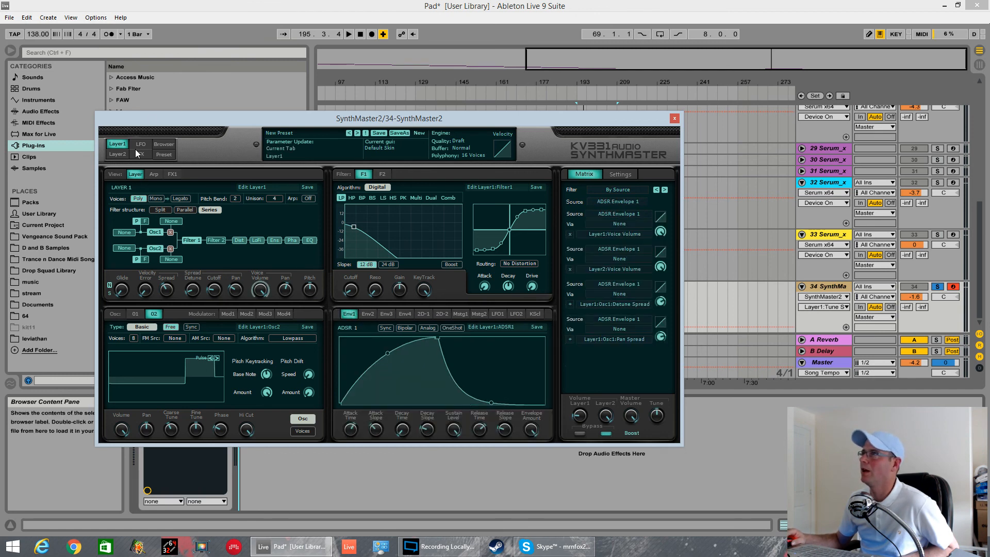
left_click(148, 143)
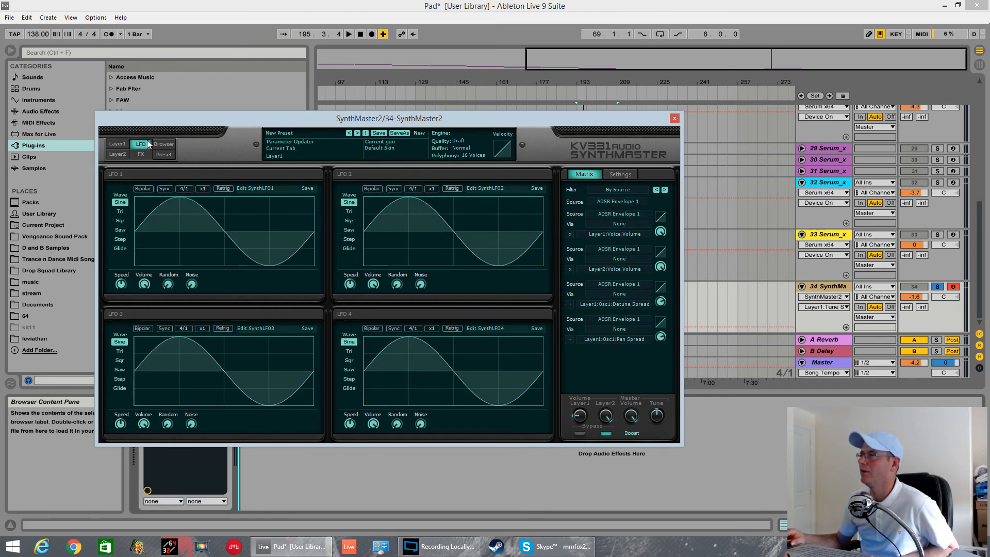
left_click(115, 145)
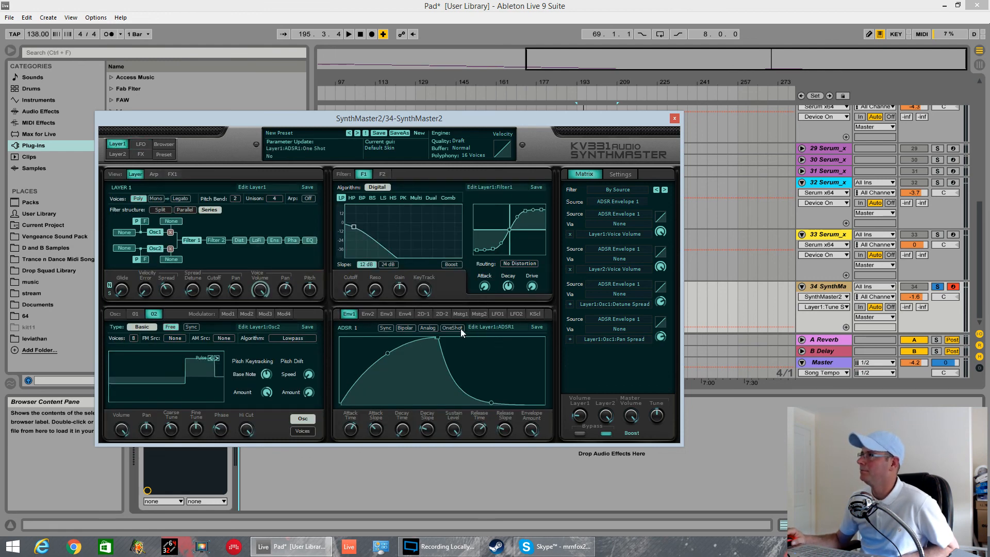
Step: Give Layer 1's Multi-Stage 1 envelope 12 stages, reshape its points into alternating peaks and dips, and turn on its sync
left_click(466, 313)
left_click(388, 355)
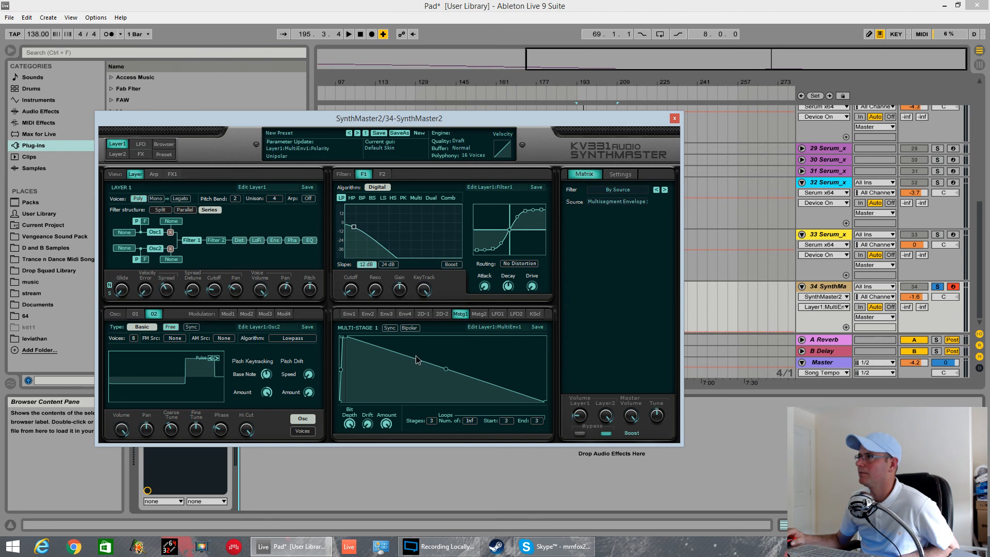
left_click(431, 420)
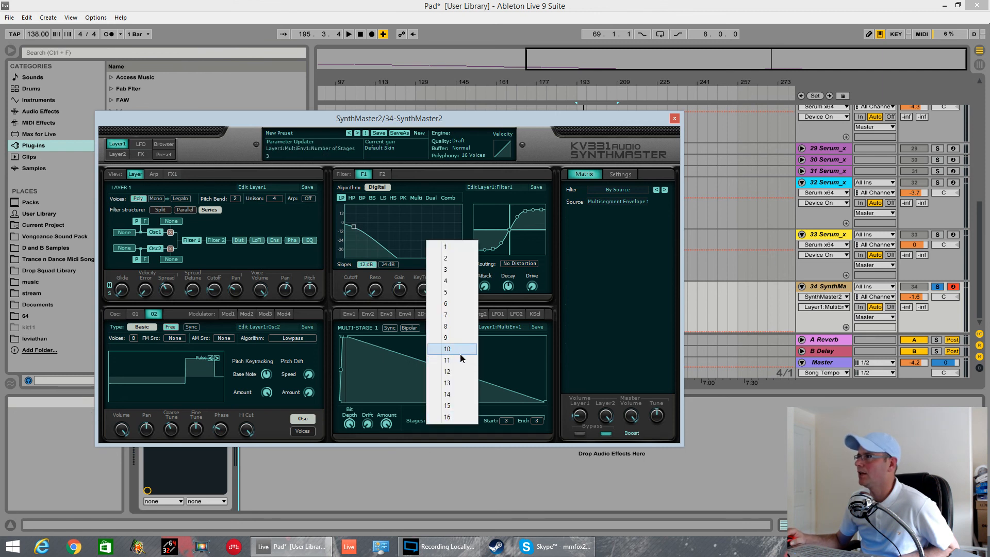
left_click(461, 371)
left_click_drag(420, 370, 402, 339)
left_click_drag(379, 370, 506, 389)
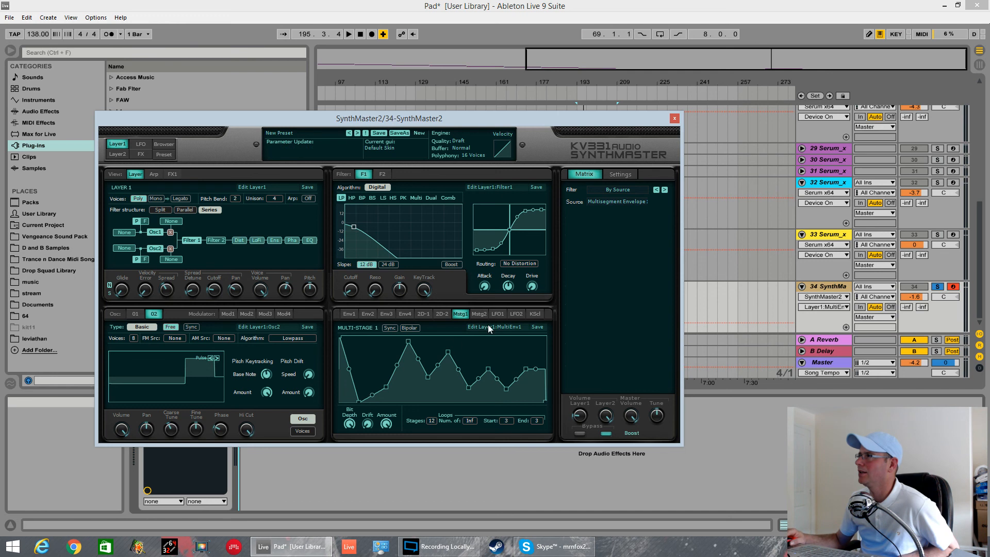
left_click(393, 328)
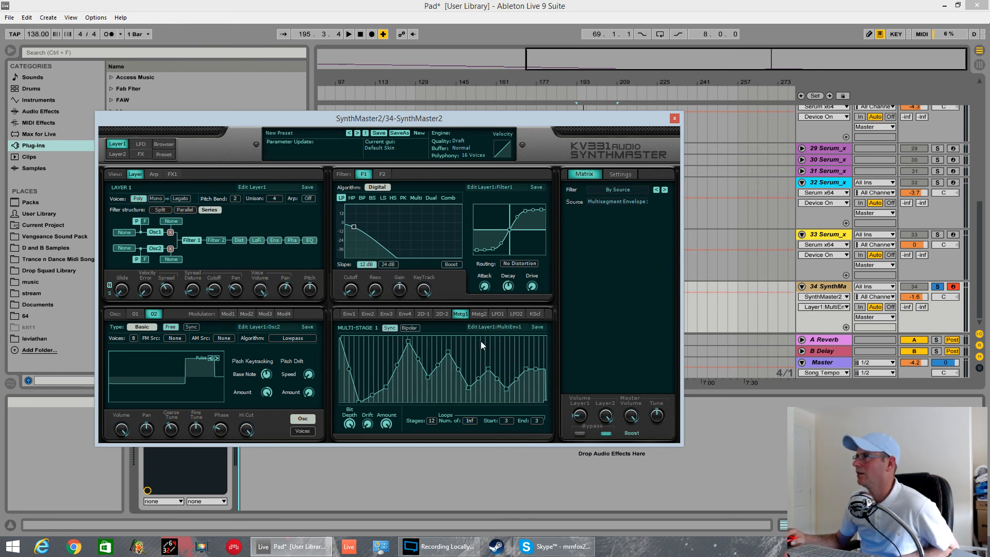
Step: Review Layer 1's ADSR 1 and ADSR 3 envelopes and play the clip to audition the pad
left_click(349, 314)
left_click(386, 314)
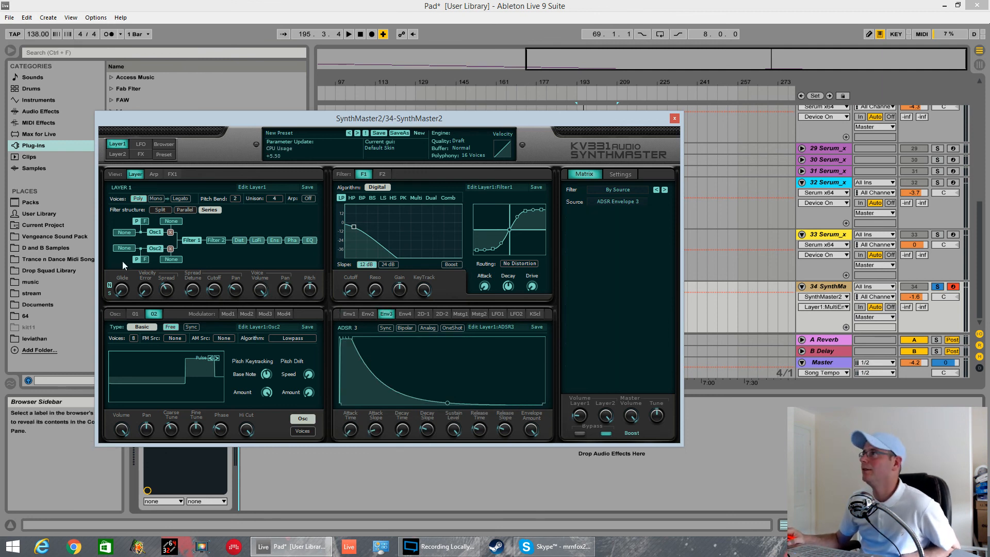
key("space")
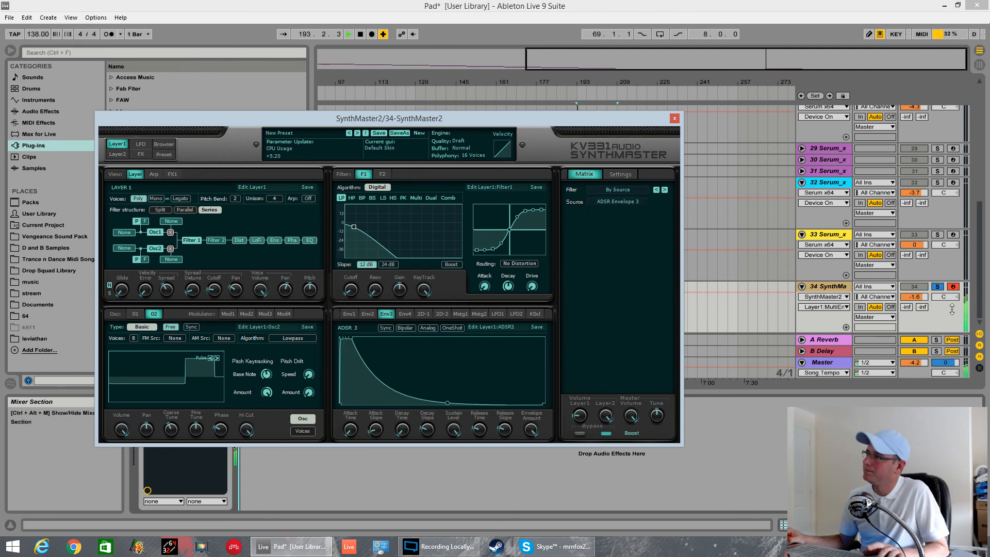
key("space")
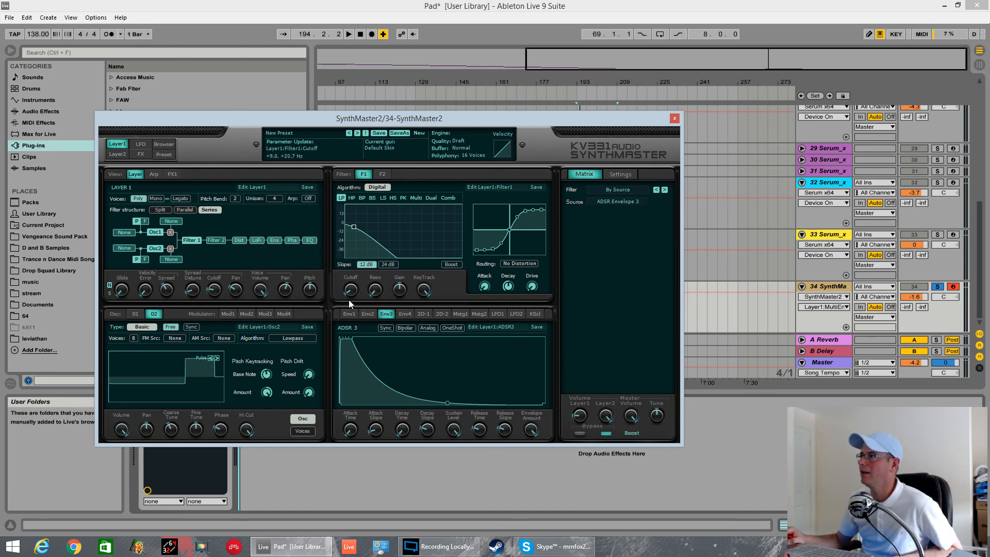
key("alt+Tab")
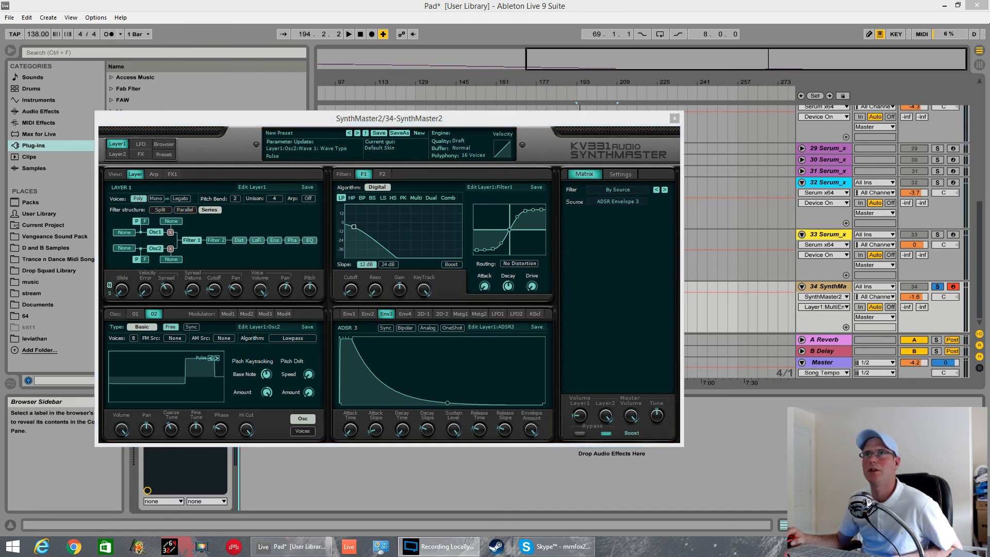